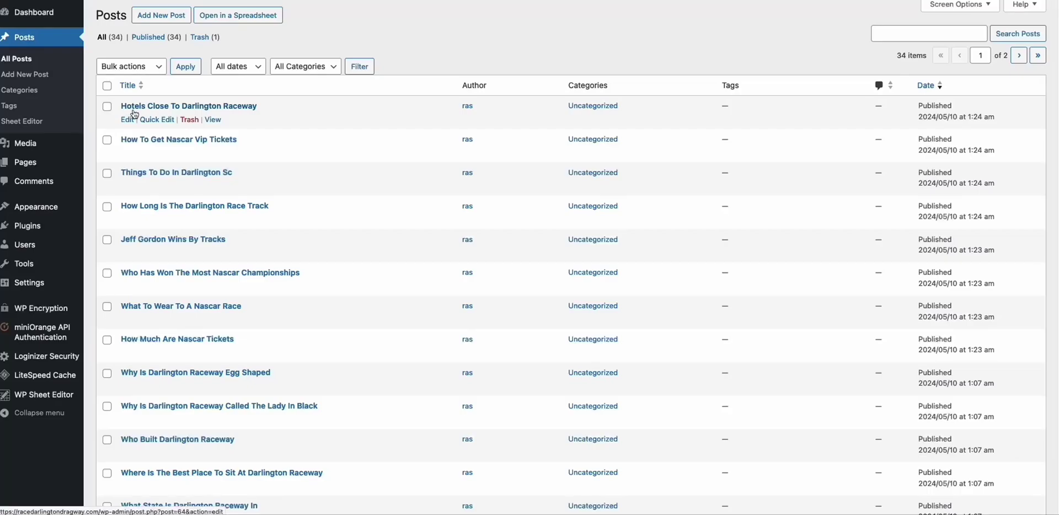
Step: View the Hotels Close To Darlington Raceway post, reload it, and scroll to the Booking.com hotel map
click(212, 120)
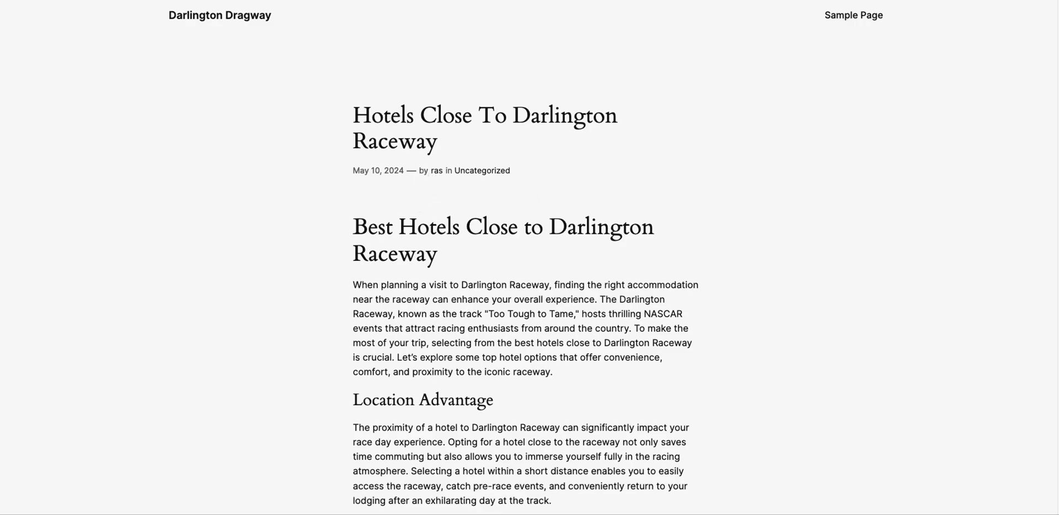
key(super+r)
scroll(873, 206, down, 1)
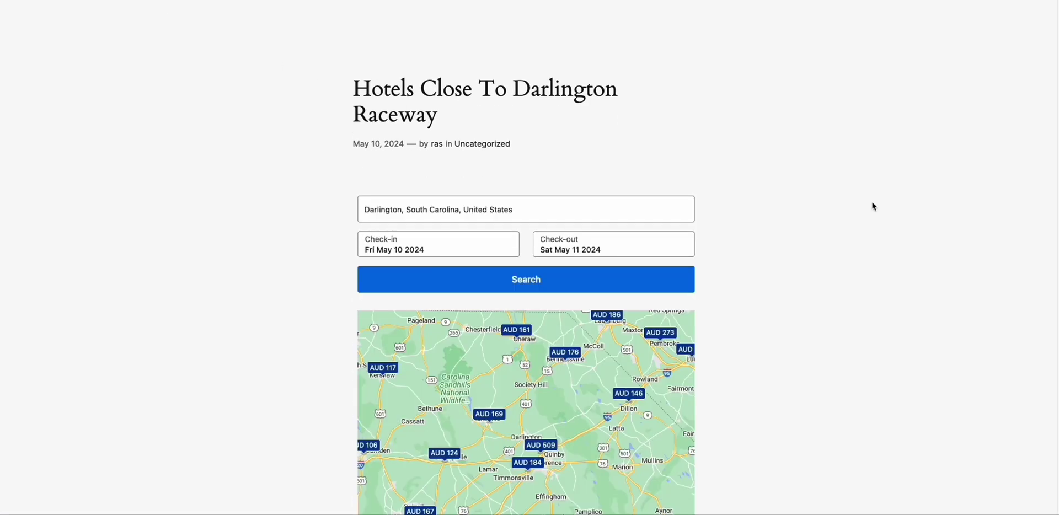
scroll(588, 121, down, 1)
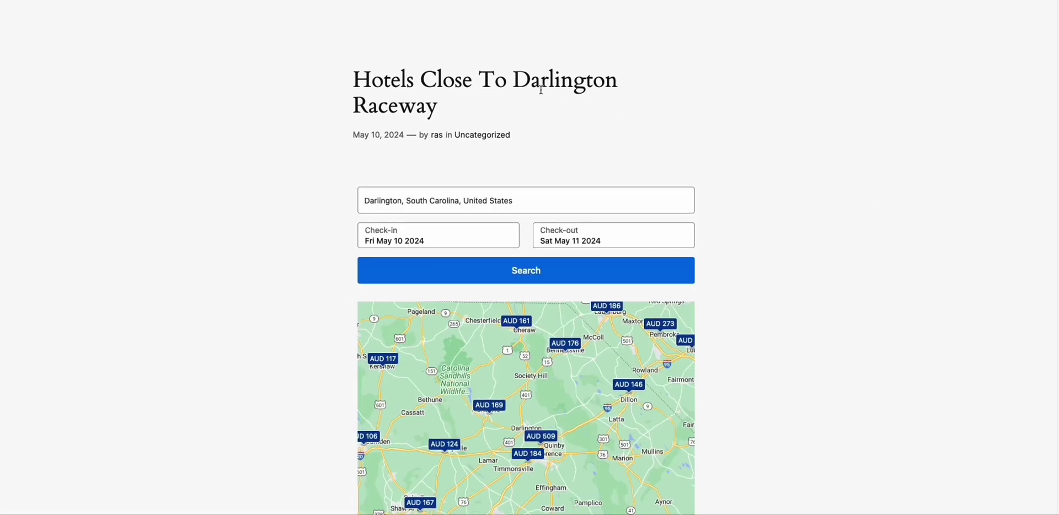
scroll(772, 132, down, 4)
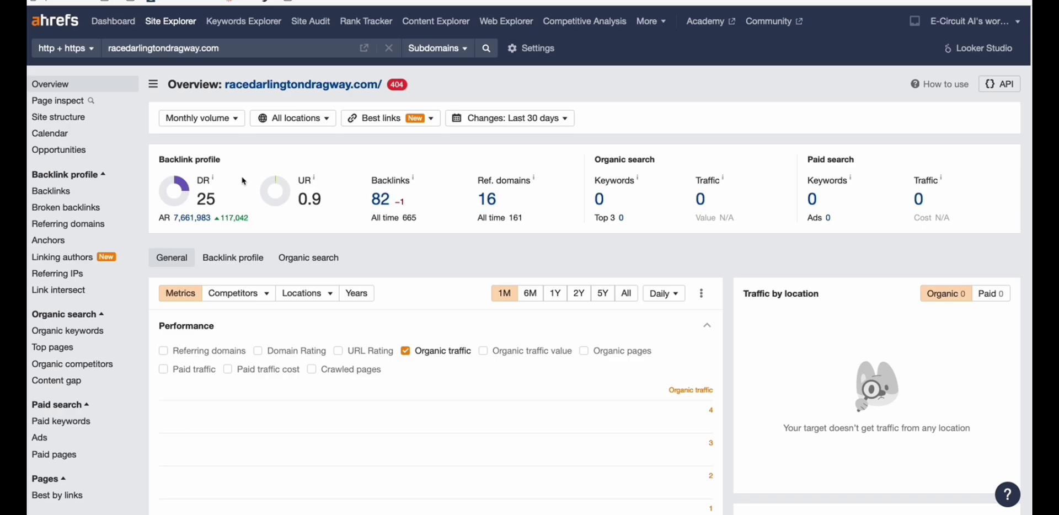
Step: Open the 82 backlinks to racedarlingtondragway.com and scroll through the referring pages
click(380, 202)
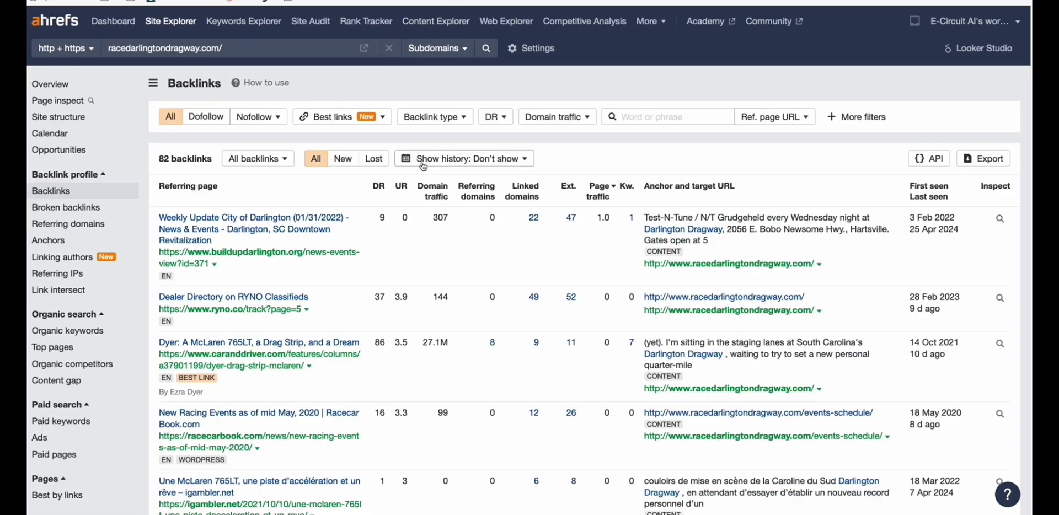
scroll(430, 163, down, 1)
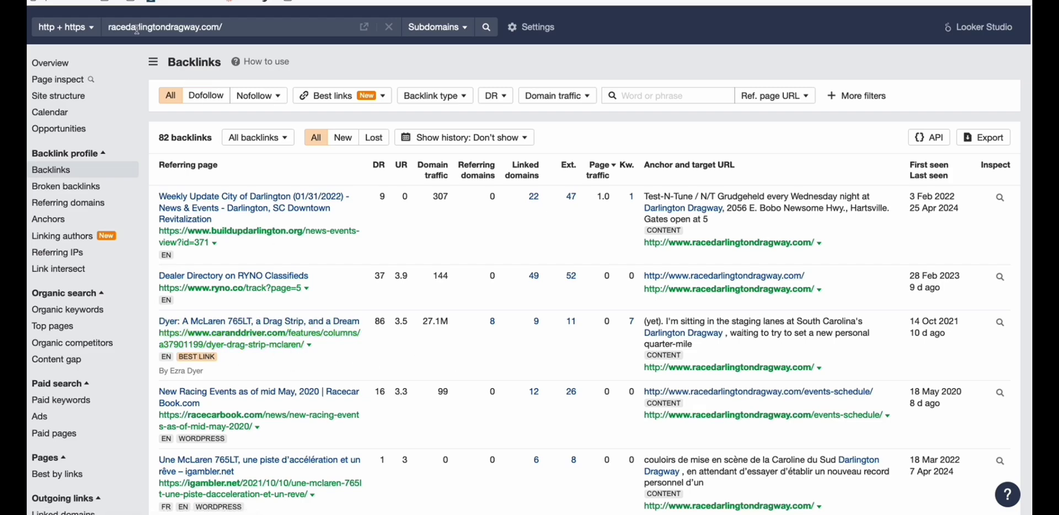
scroll(334, 220, down, 5)
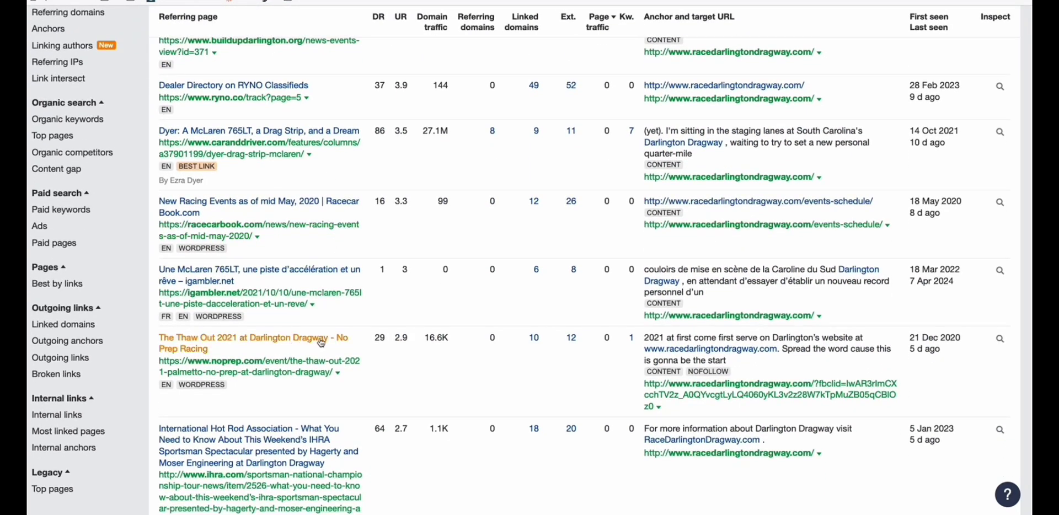
scroll(310, 328, down, 3)
scroll(310, 328, down, 3)
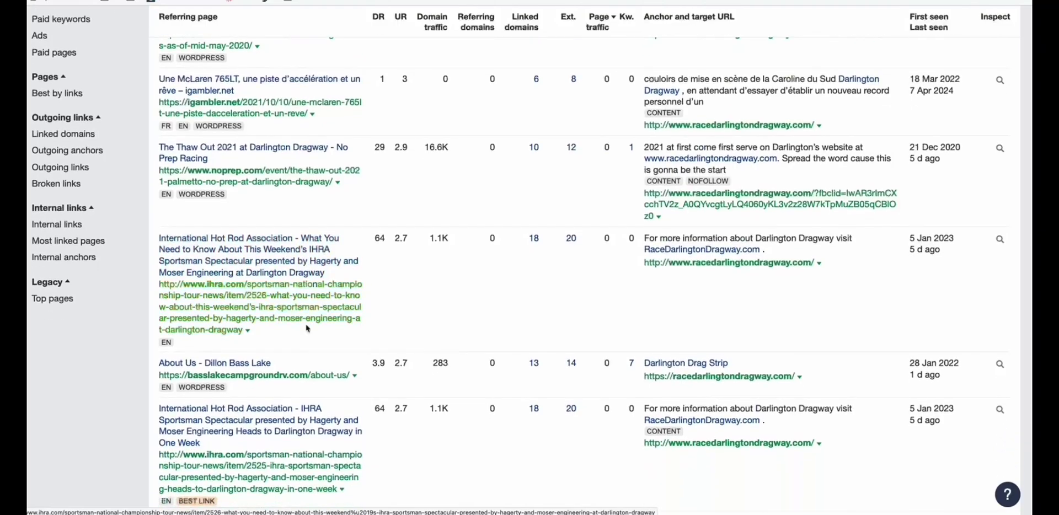
scroll(307, 327, down, 2)
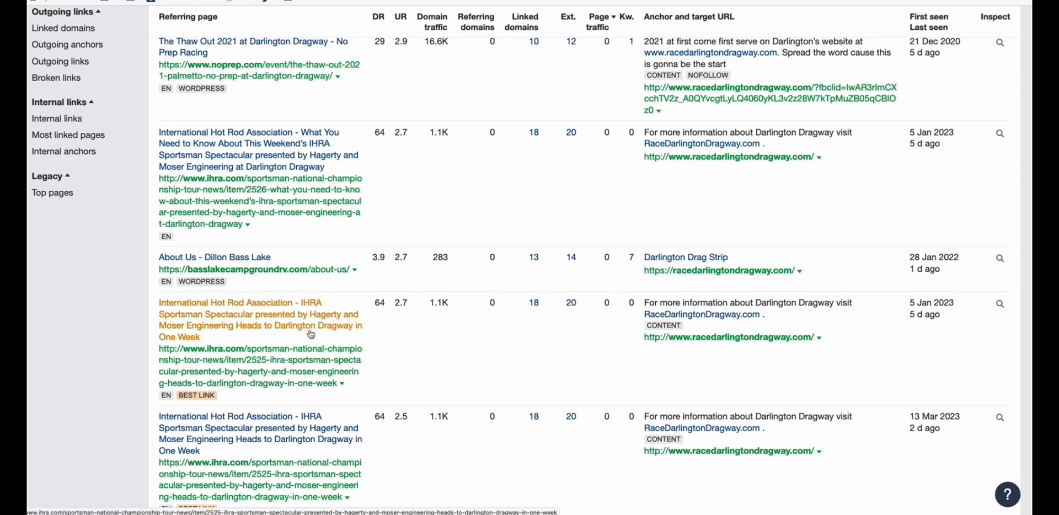
scroll(311, 335, down, 2)
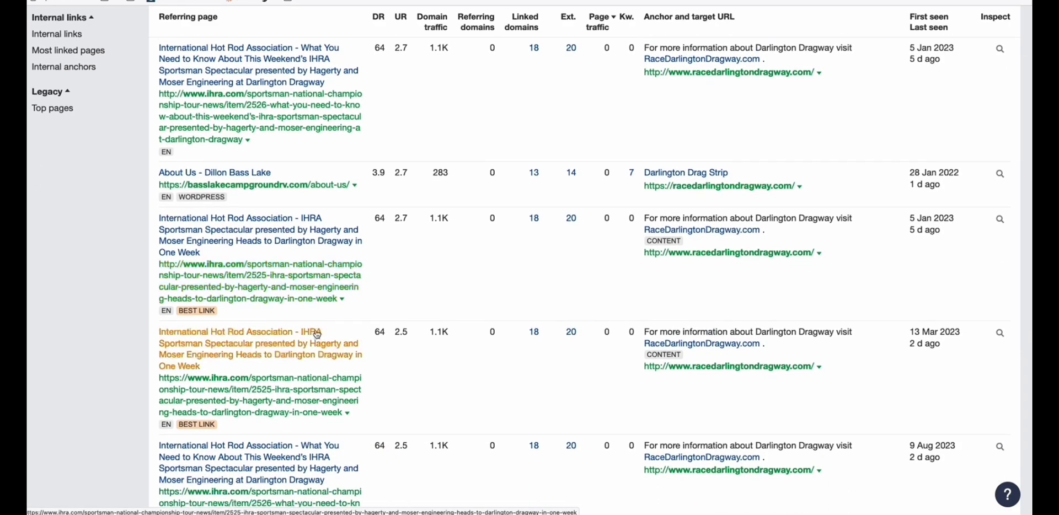
scroll(316, 337, down, 2)
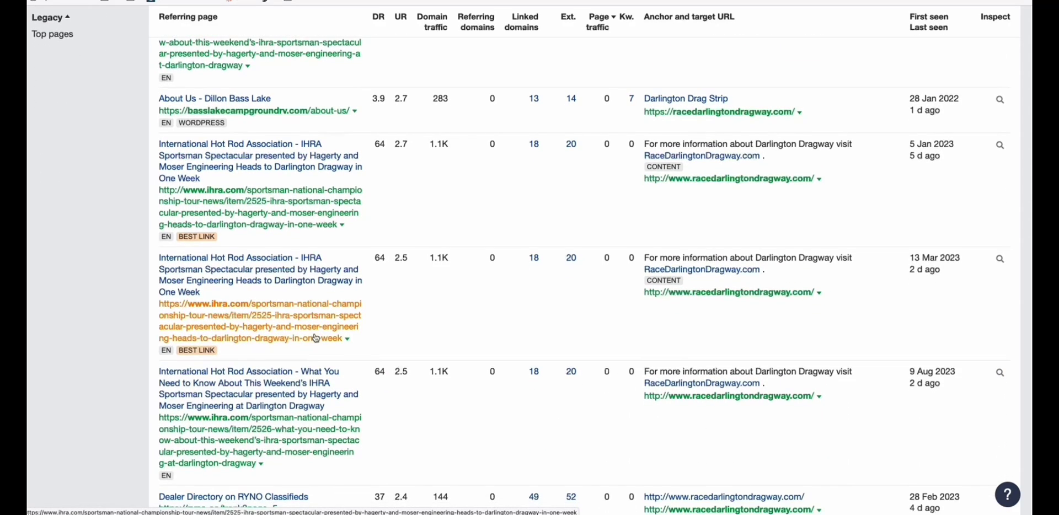
scroll(316, 337, down, 3)
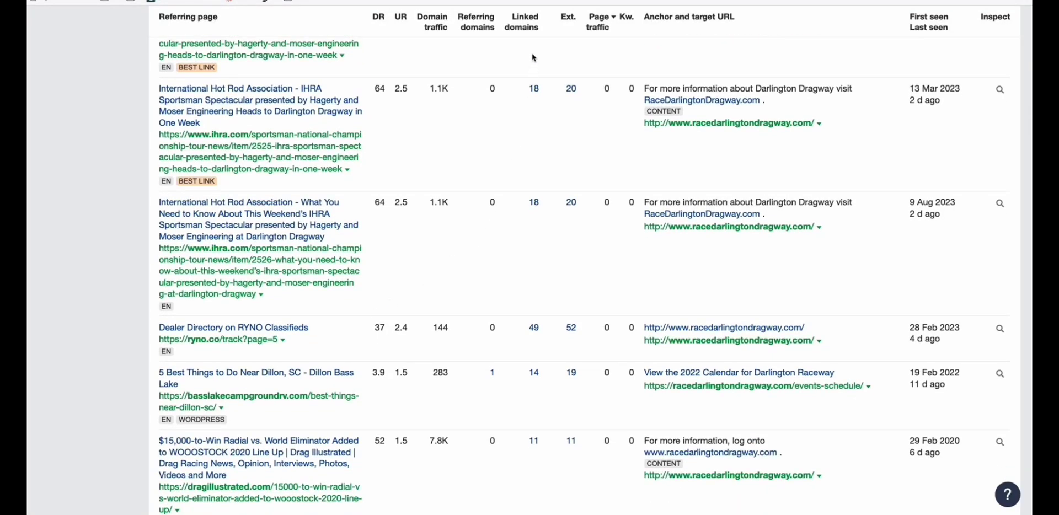
key(ctrl+Tab)
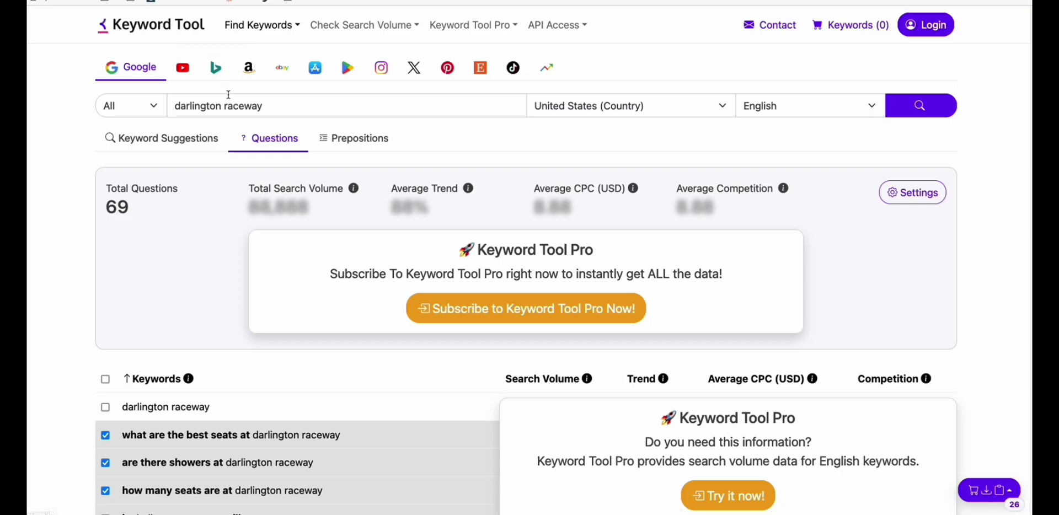
Step: Scroll through the 69 darlington raceway questions in Keyword Tool, 26 of them ticked
scroll(239, 152, down, 3)
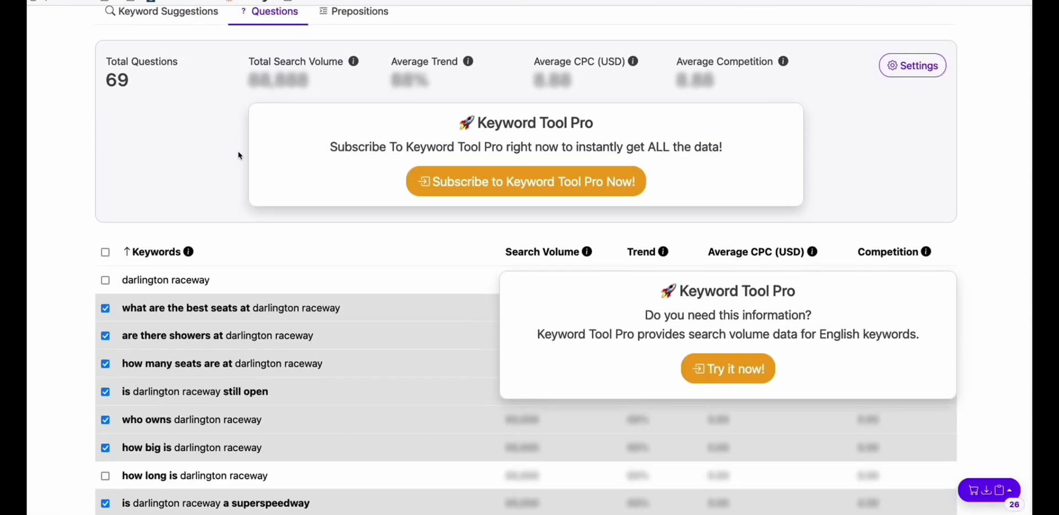
scroll(241, 153, down, 1)
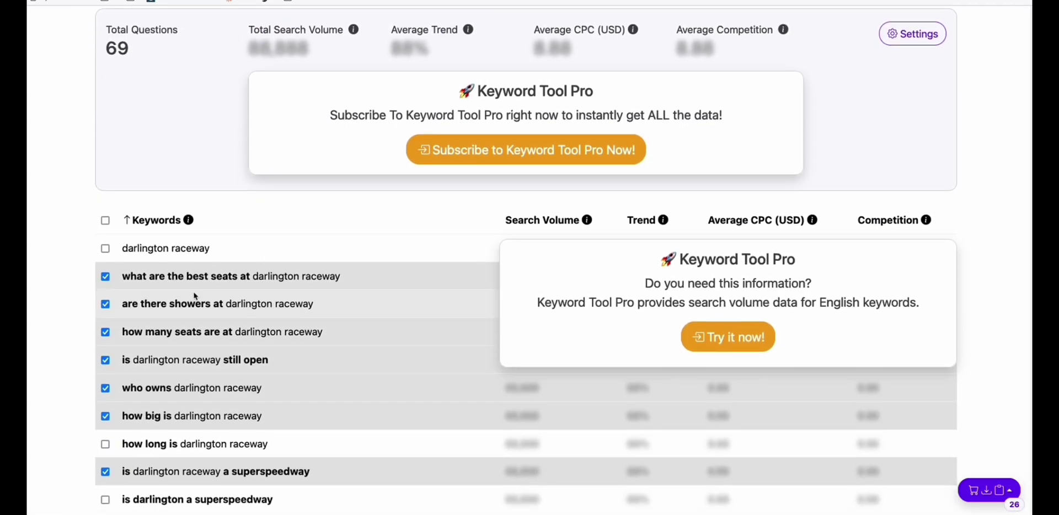
scroll(205, 314, down, 2)
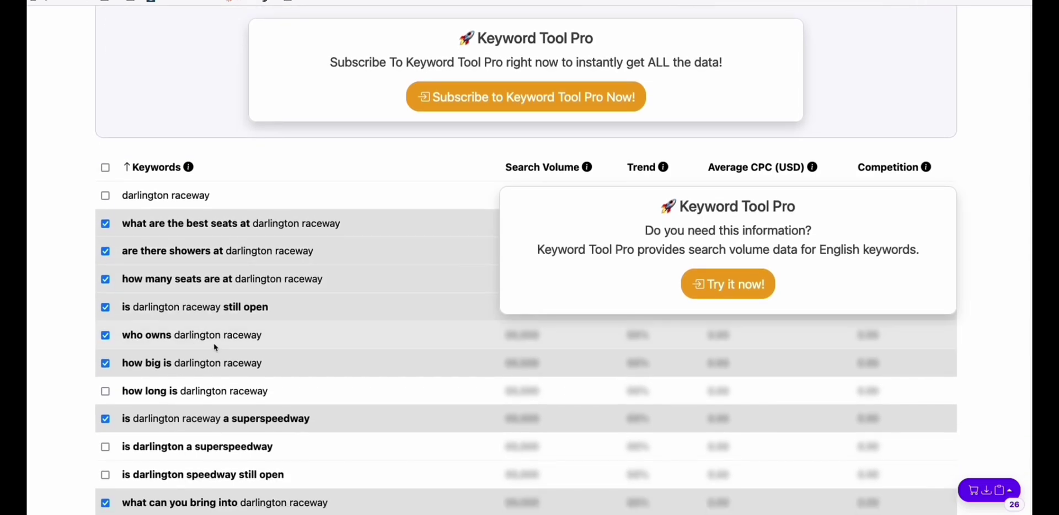
scroll(215, 346, down, 8)
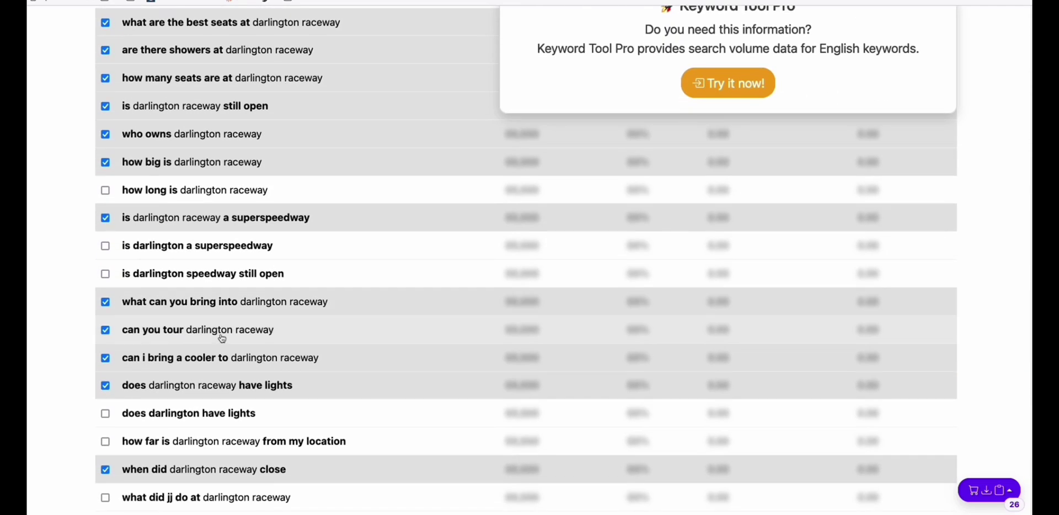
scroll(224, 339, down, 3)
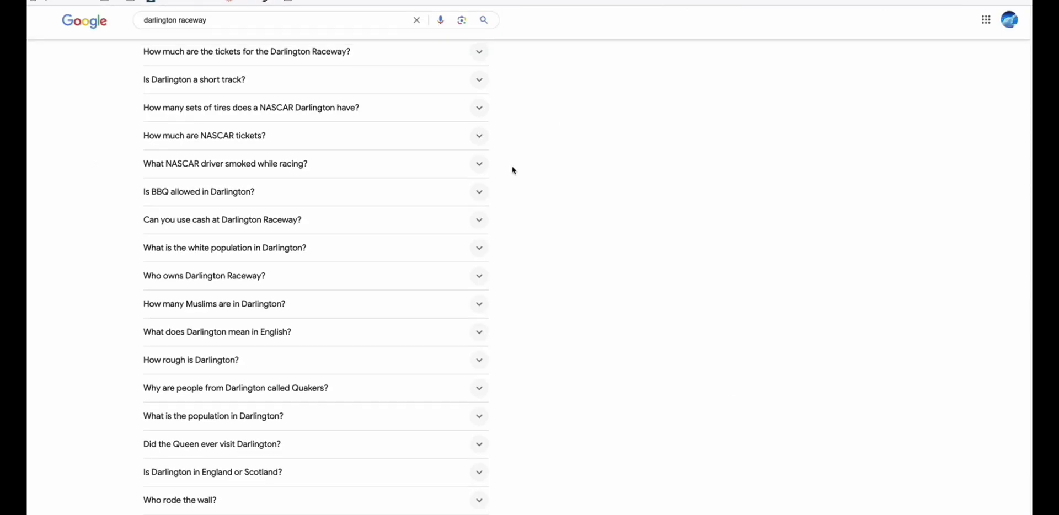
Step: Scroll through Google's darlington raceway results to read the People also ask questions
scroll(513, 169, up, 11)
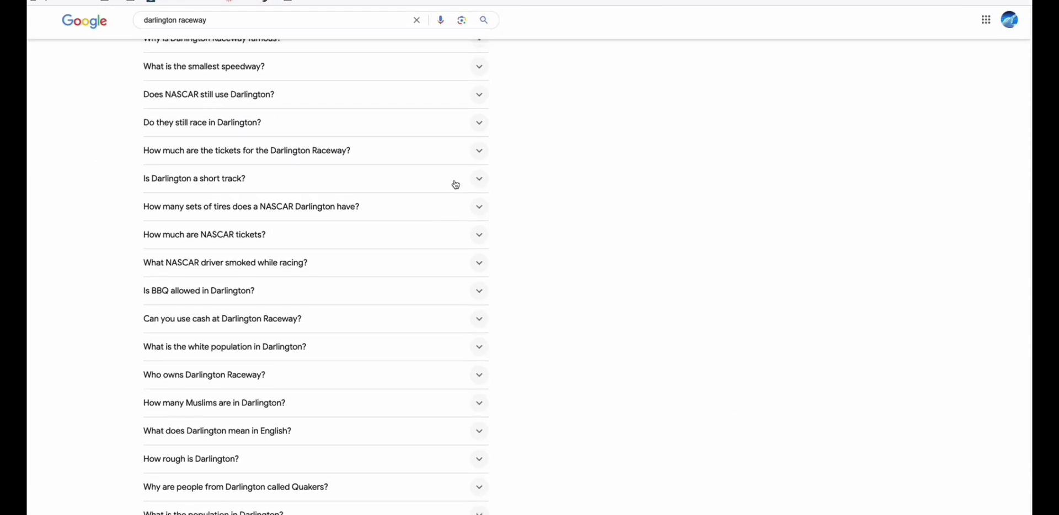
scroll(218, 187, up, 14)
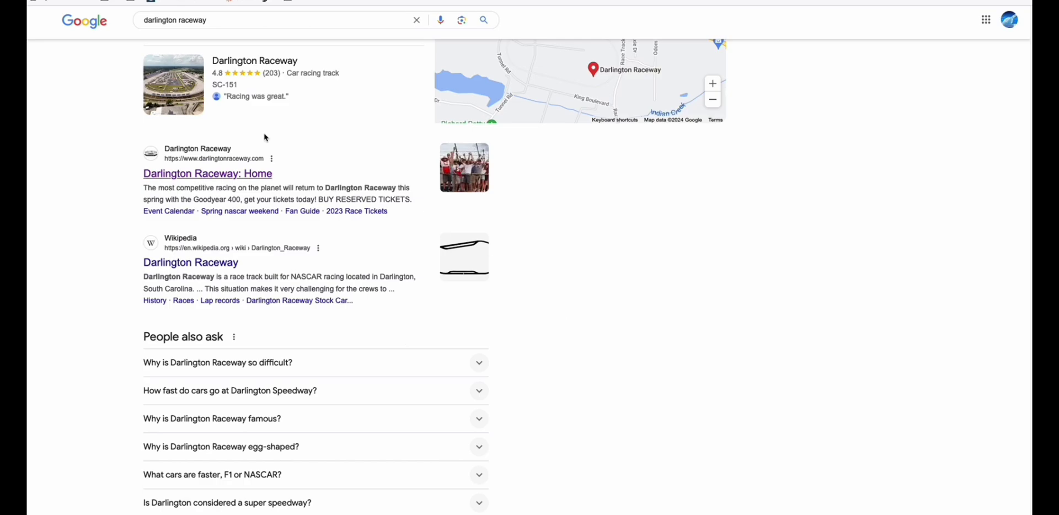
scroll(566, 244, down, 3)
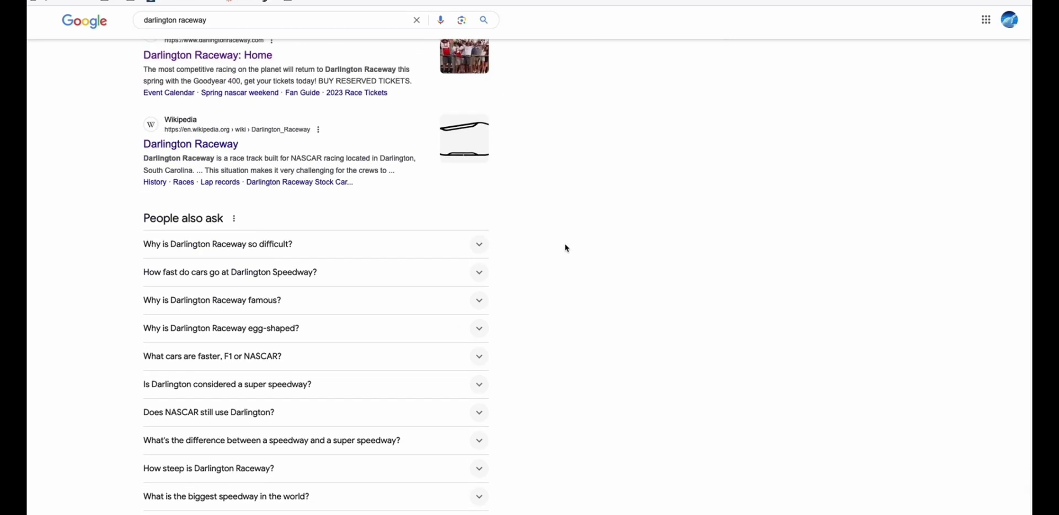
scroll(193, 339, down, 1)
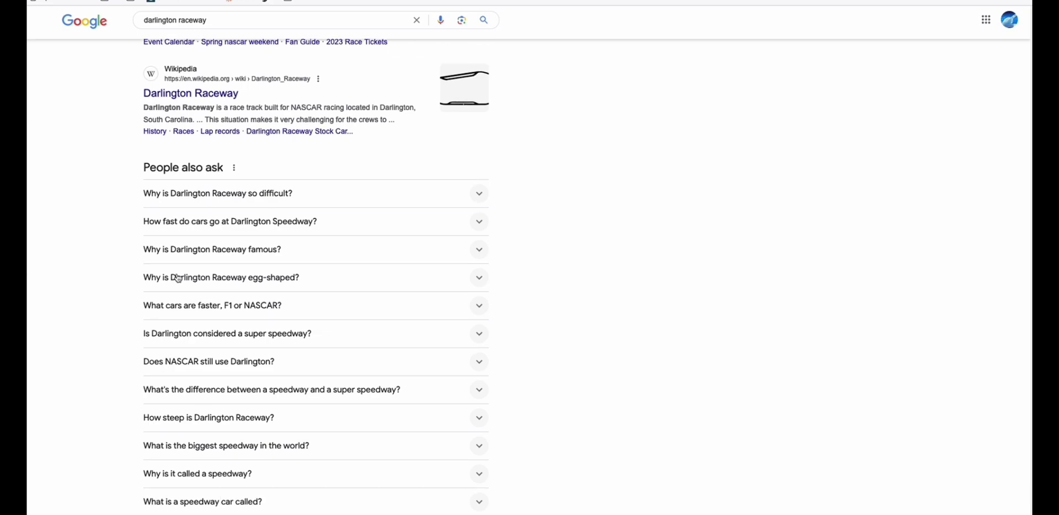
scroll(182, 281, down, 4)
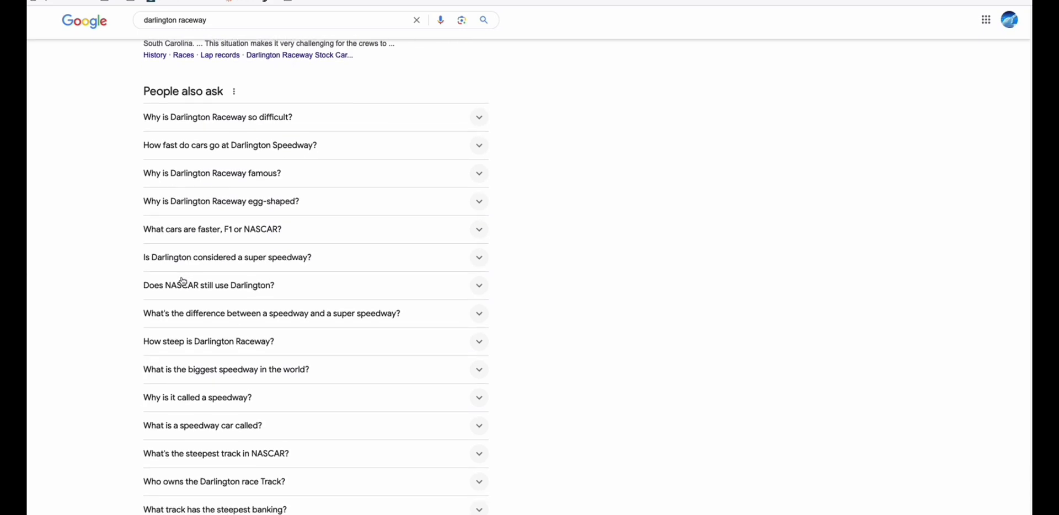
scroll(231, 332, down, 1)
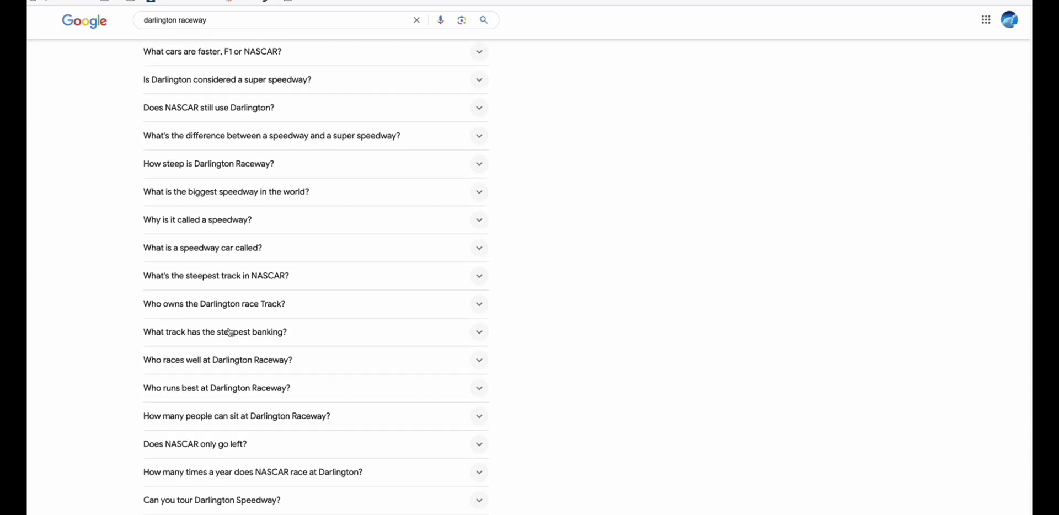
scroll(231, 332, down, 3)
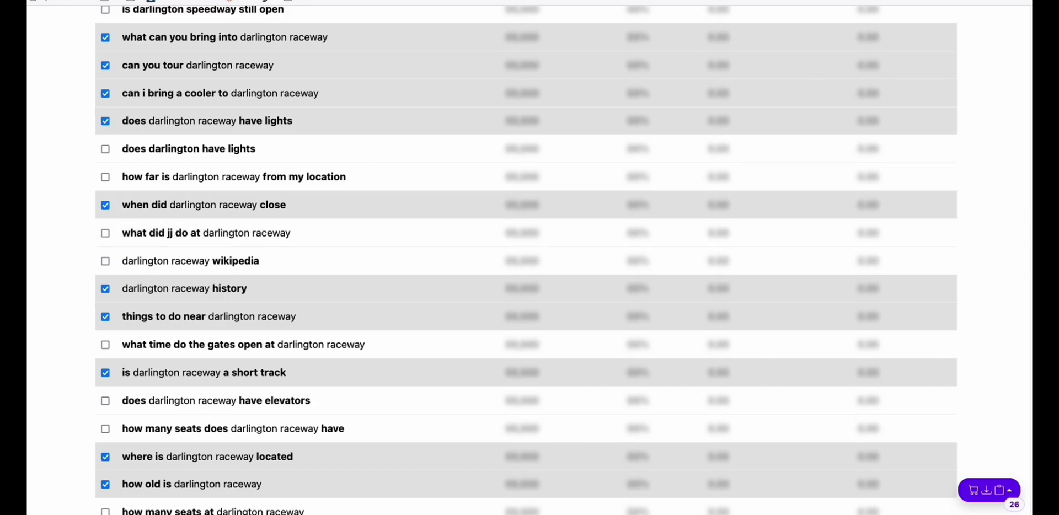
Step: In the keyword spreadsheet, select the Ahrefs keywords in A1:A8 and their AHREF labels in B1:B8
key(super+Tab)
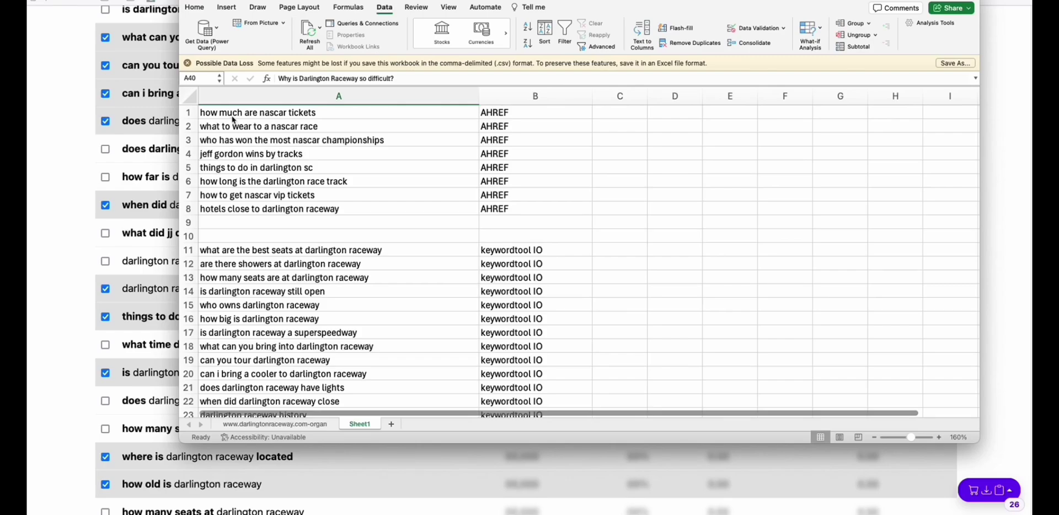
click(232, 117)
shift+click(305, 209)
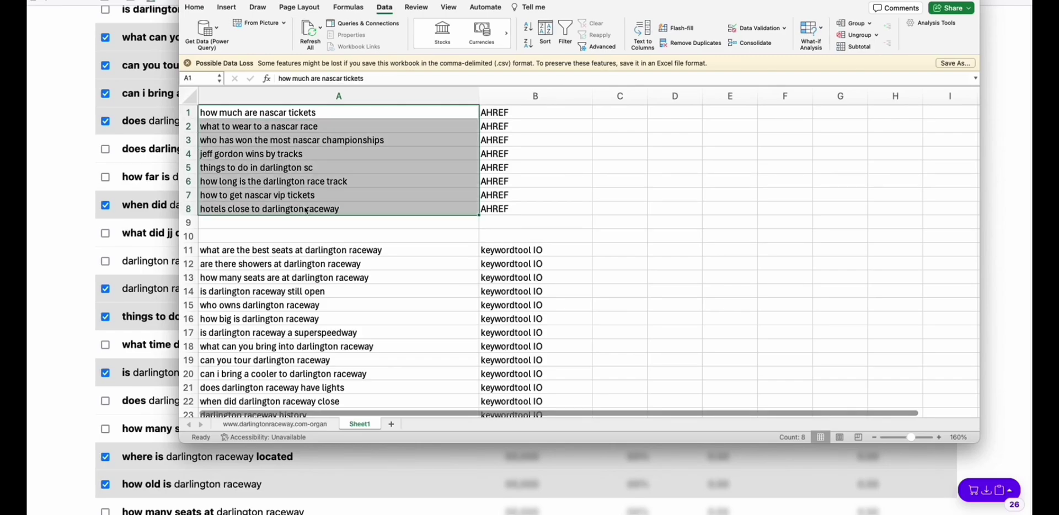
click(500, 118)
shift+click(506, 208)
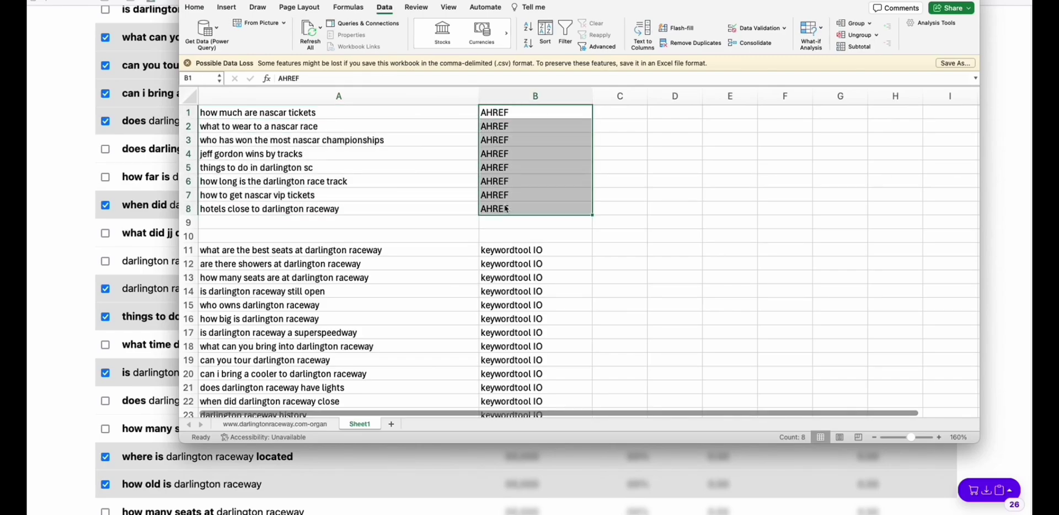
click(326, 210)
scroll(383, 186, down, 3)
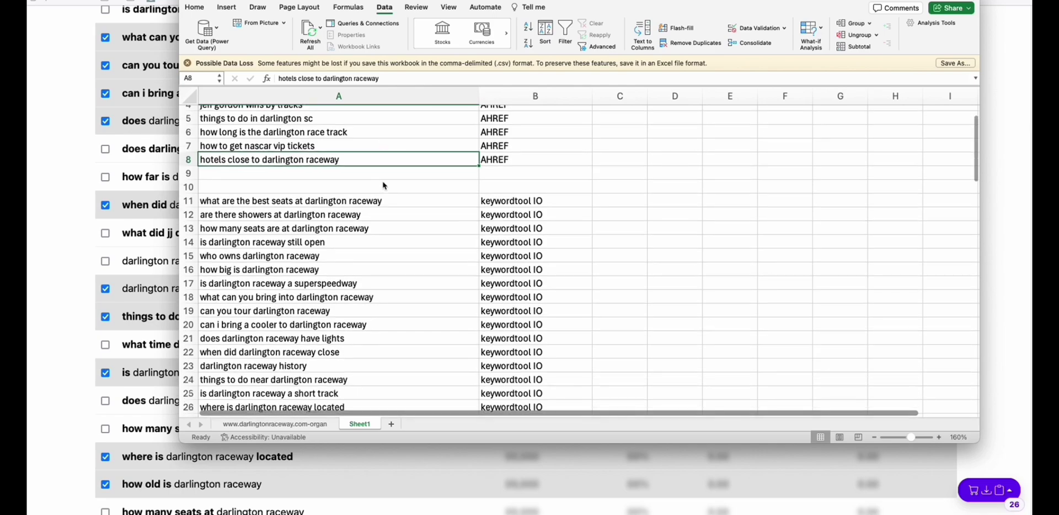
Step: Select the Keyword Tool questions in A11:A36
click(260, 205)
scroll(366, 248, down, 10)
shift+click(329, 350)
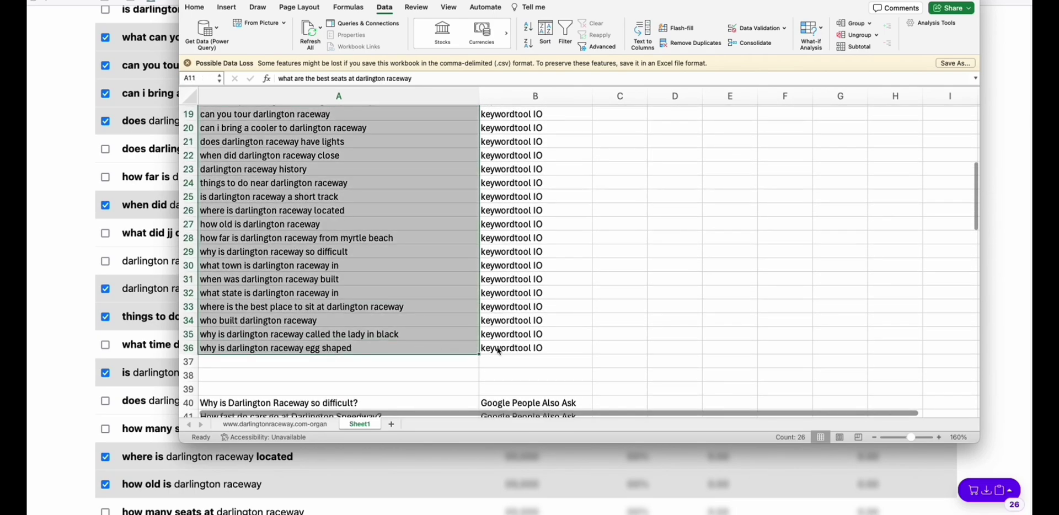
scroll(558, 350, up, 7)
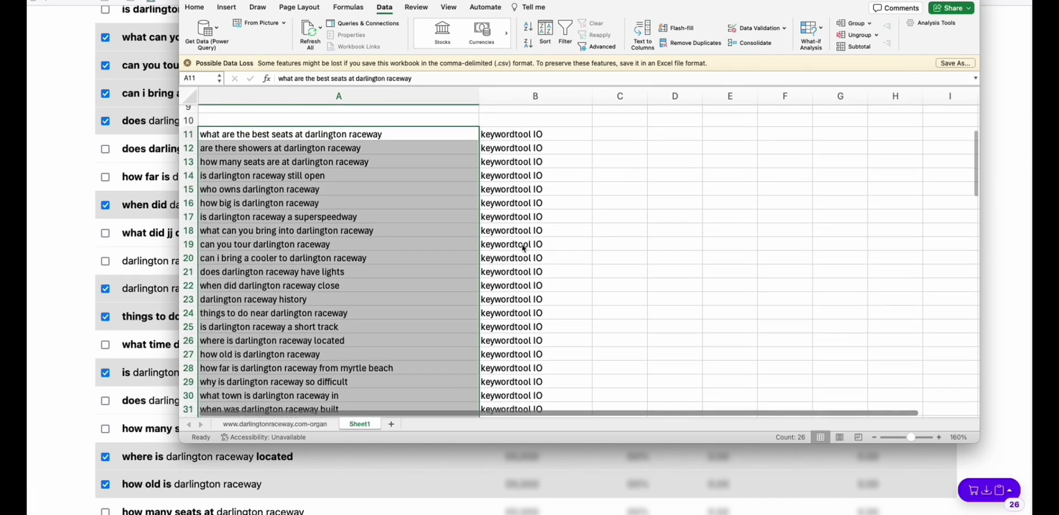
scroll(523, 248, down, 10)
Step: Select the Google People Also Ask questions in A40:A93, then deselect them
click(341, 321)
scroll(395, 291, down, 7)
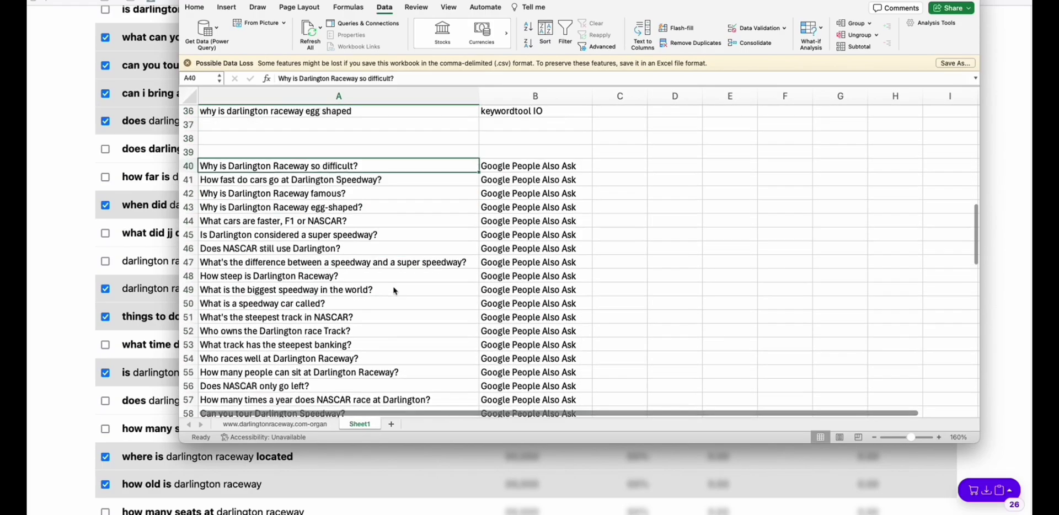
scroll(394, 291, down, 15)
shift+click(274, 326)
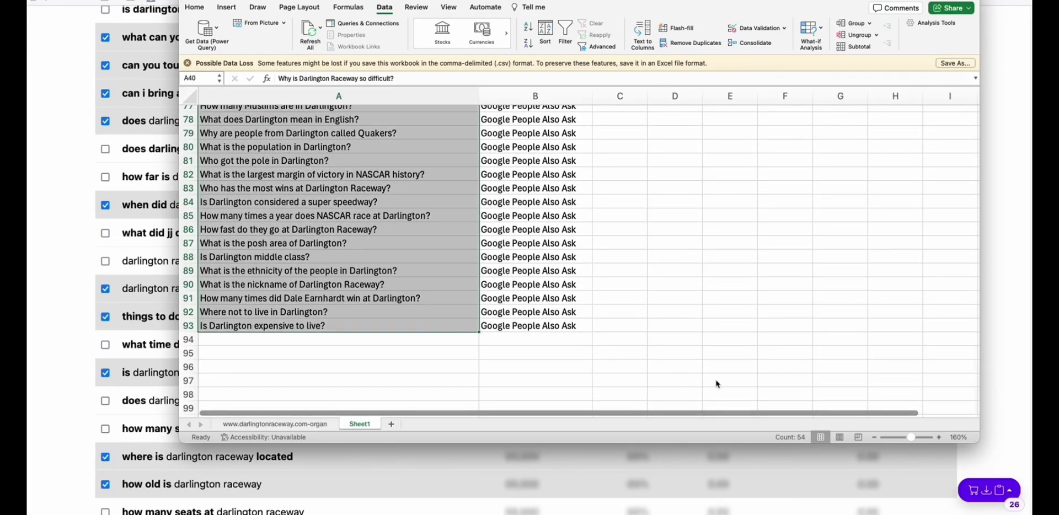
scroll(589, 361, up, 8)
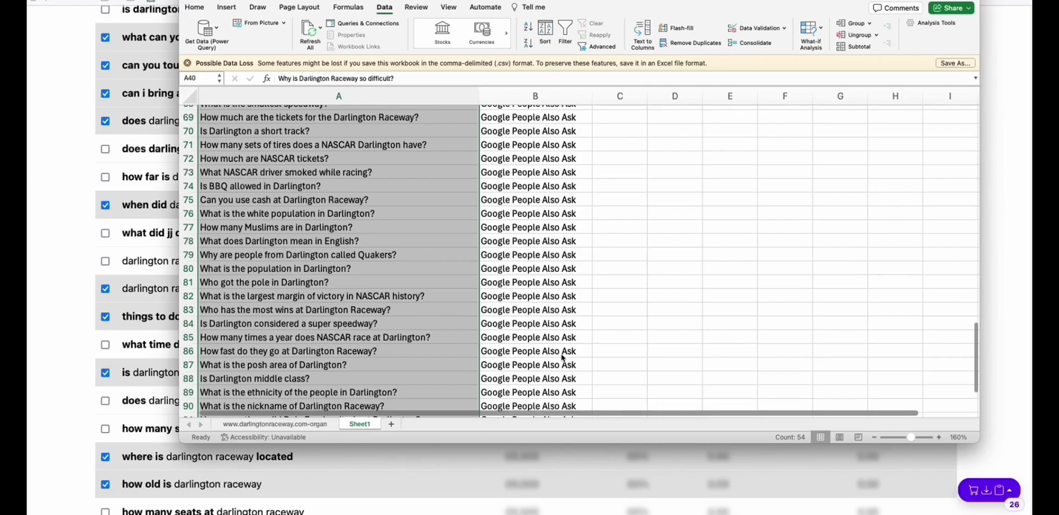
scroll(536, 358, up, 18)
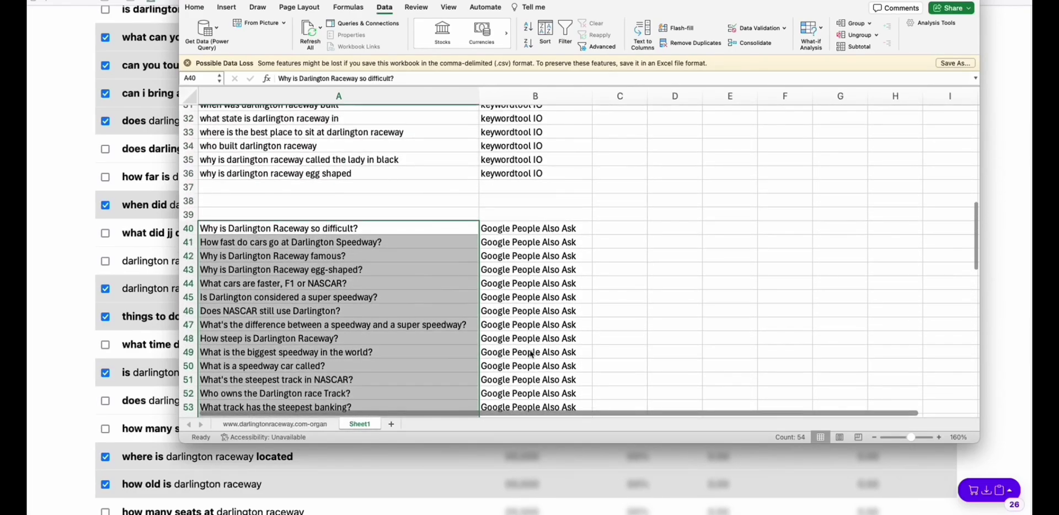
click(405, 303)
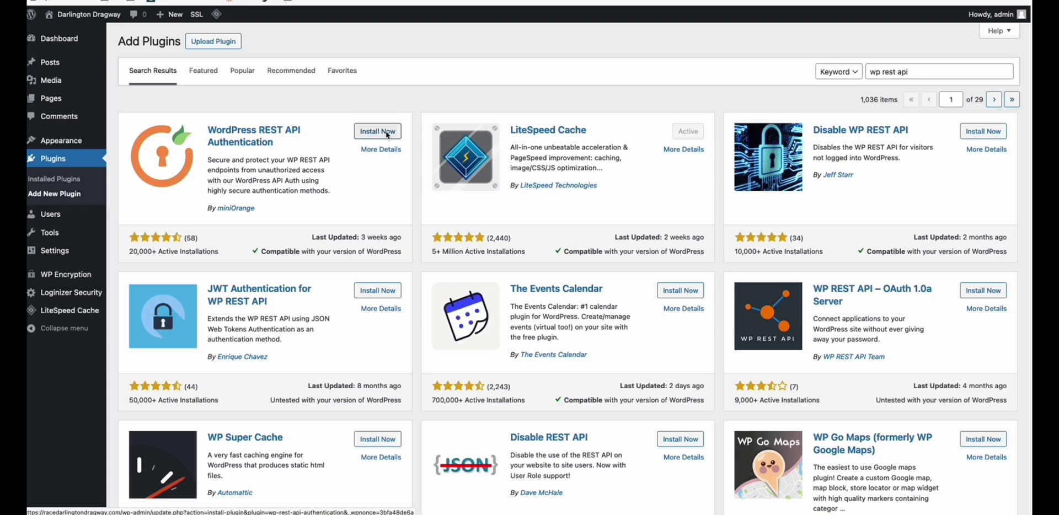
Step: Install WordPress REST API Authentication and configure Basic Authentication in miniOrange API Authentication
click(387, 132)
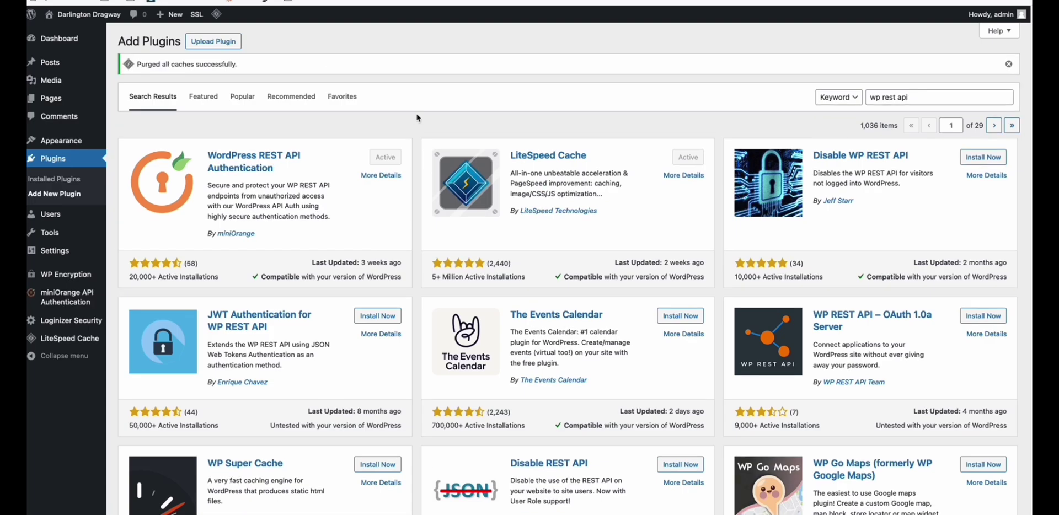
click(65, 299)
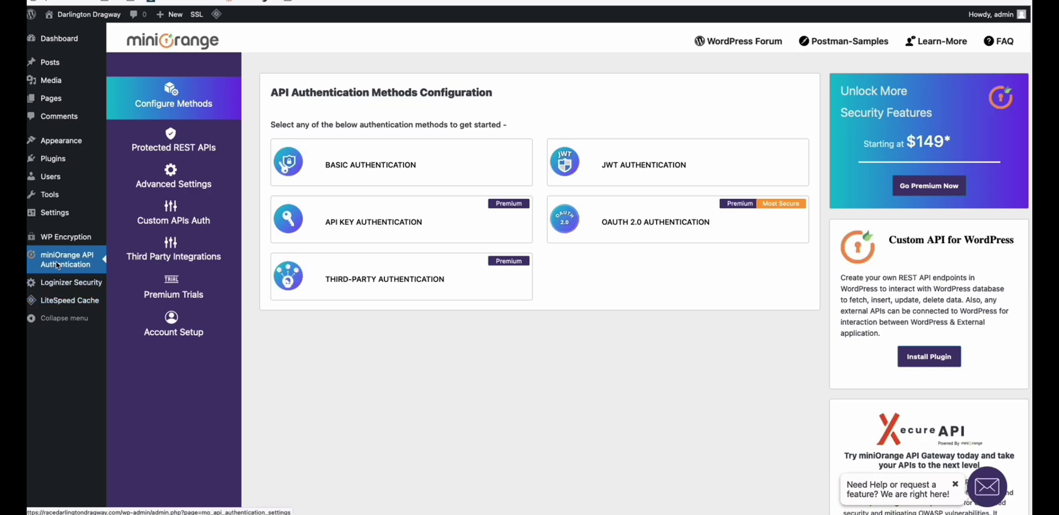
click(369, 170)
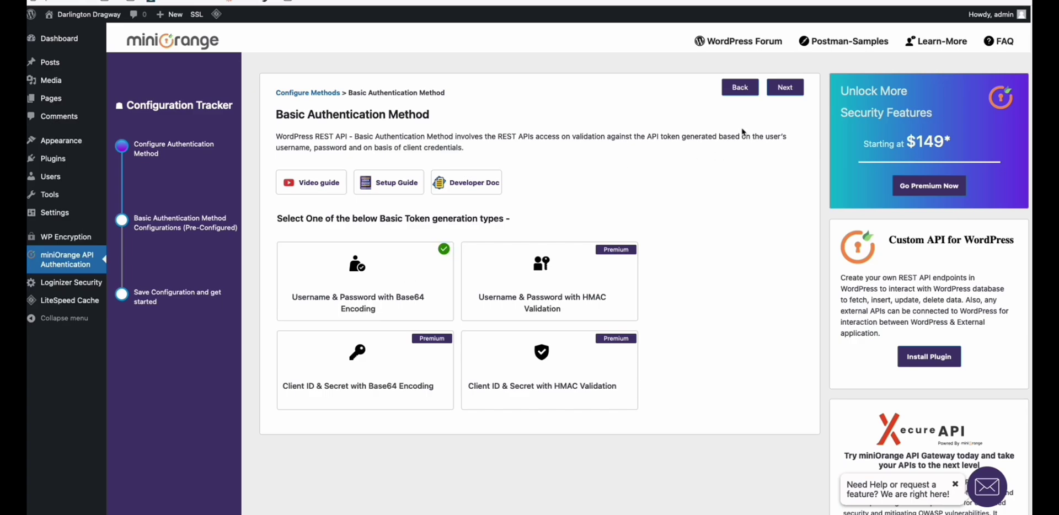
click(785, 88)
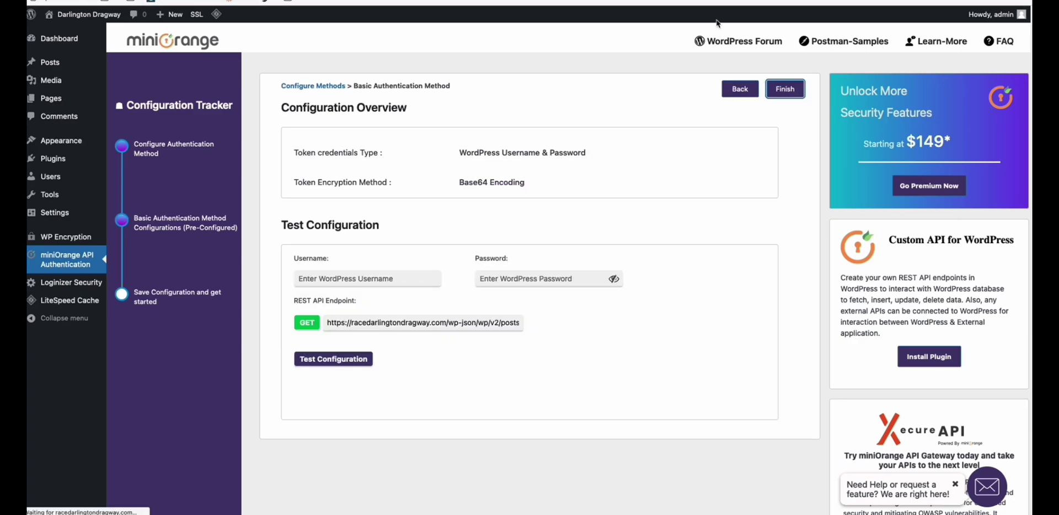
click(785, 87)
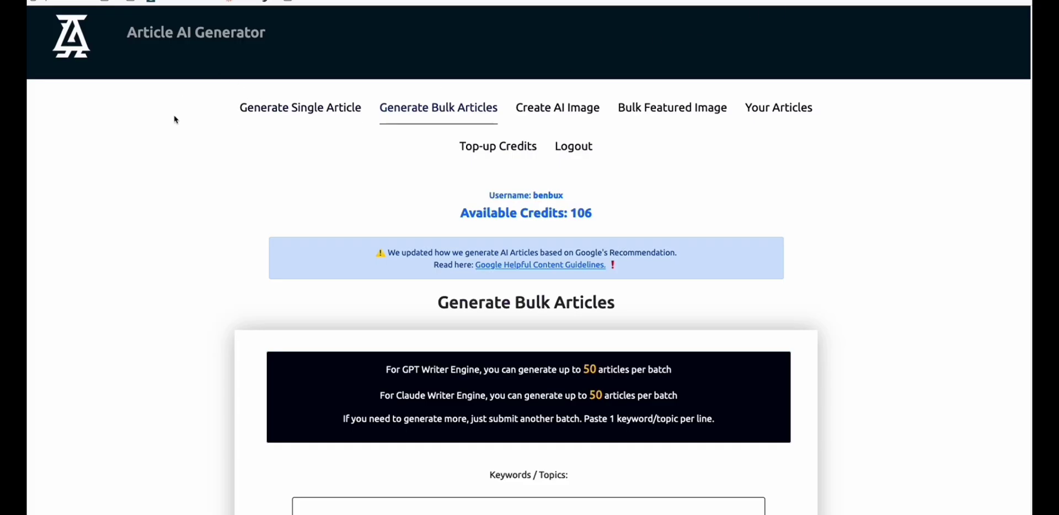
Step: Switch to the Generate Single Article form and scroll down to the Test WordPress Autopost link
click(299, 117)
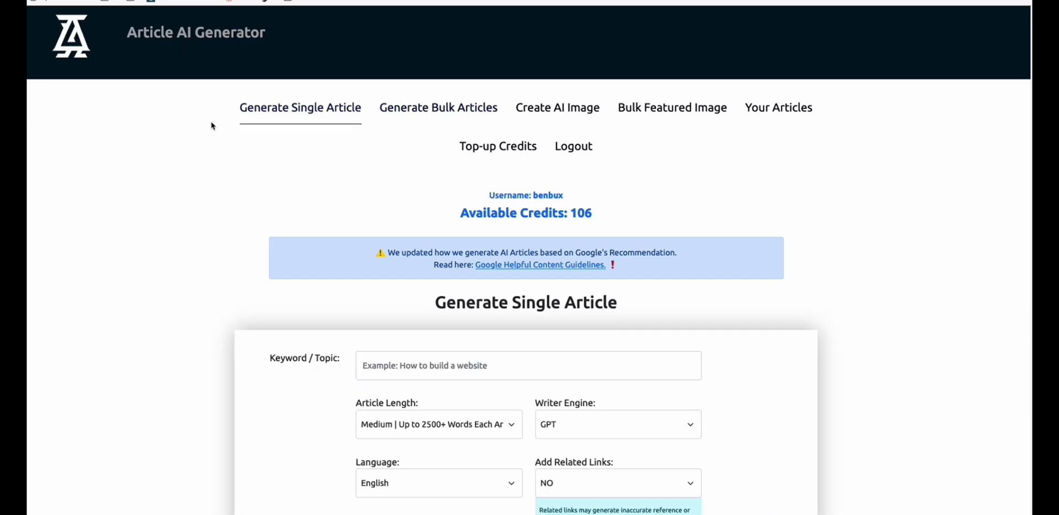
scroll(206, 130, down, 1)
scroll(244, 114, up, 1)
scroll(309, 143, down, 10)
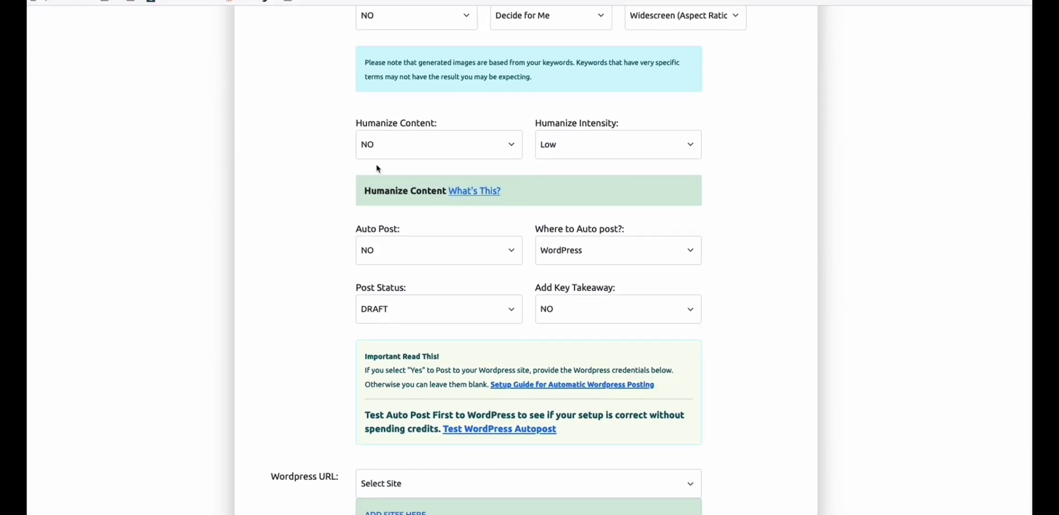
scroll(373, 167, up, 10)
scroll(414, 156, down, 10)
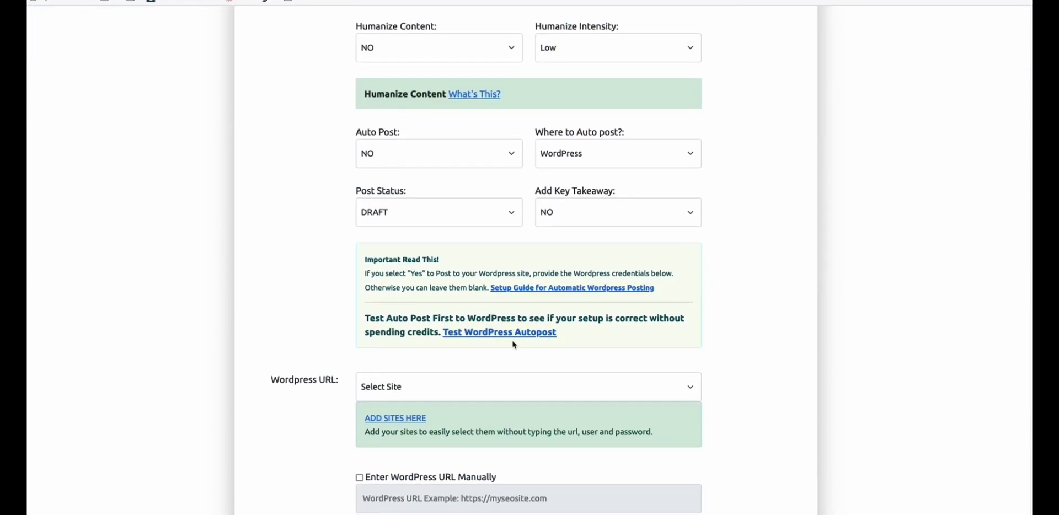
Step: Open the Test Auto Post page and choose racedarlingtondragway.com as the WordPress URL
click(527, 334)
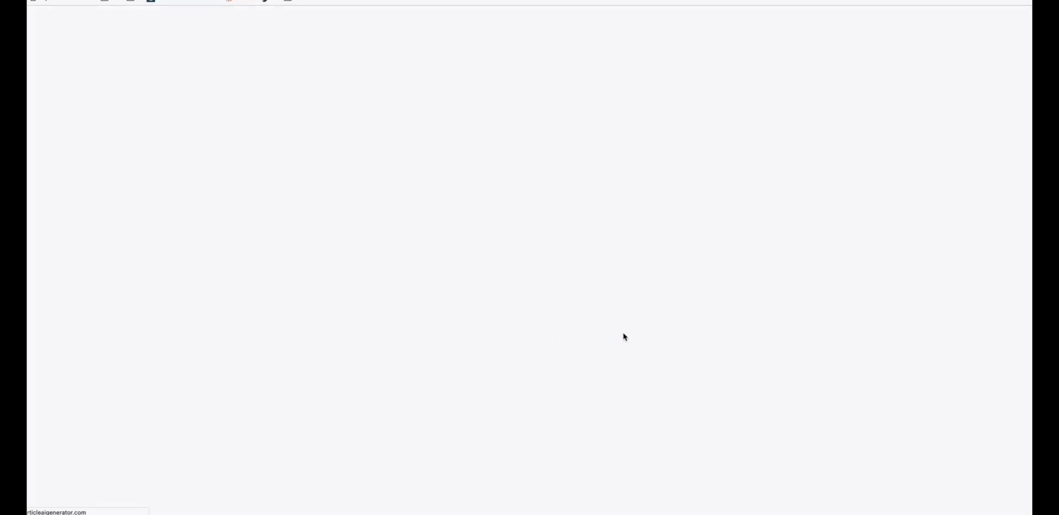
scroll(466, 208, down, 2)
scroll(464, 210, down, 2)
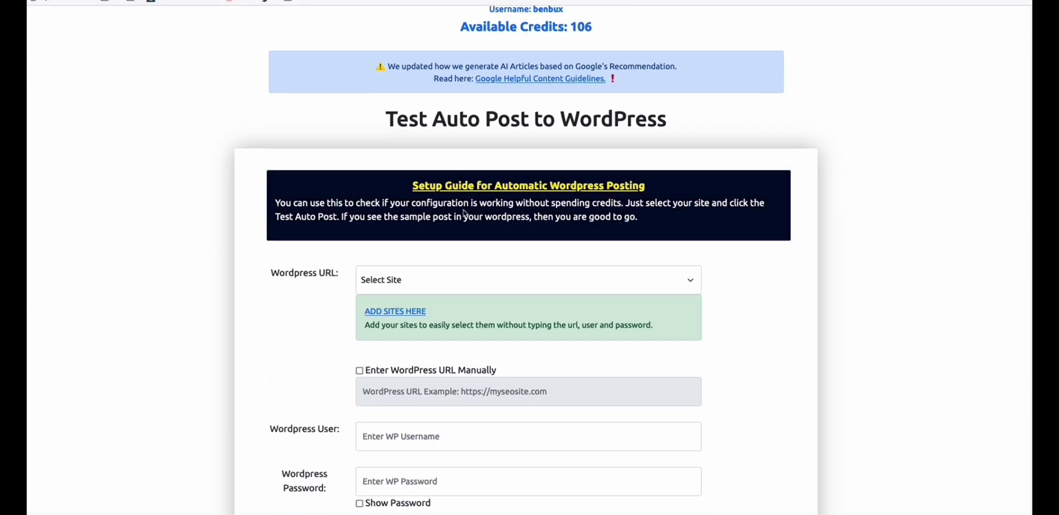
scroll(543, 122, up, 2)
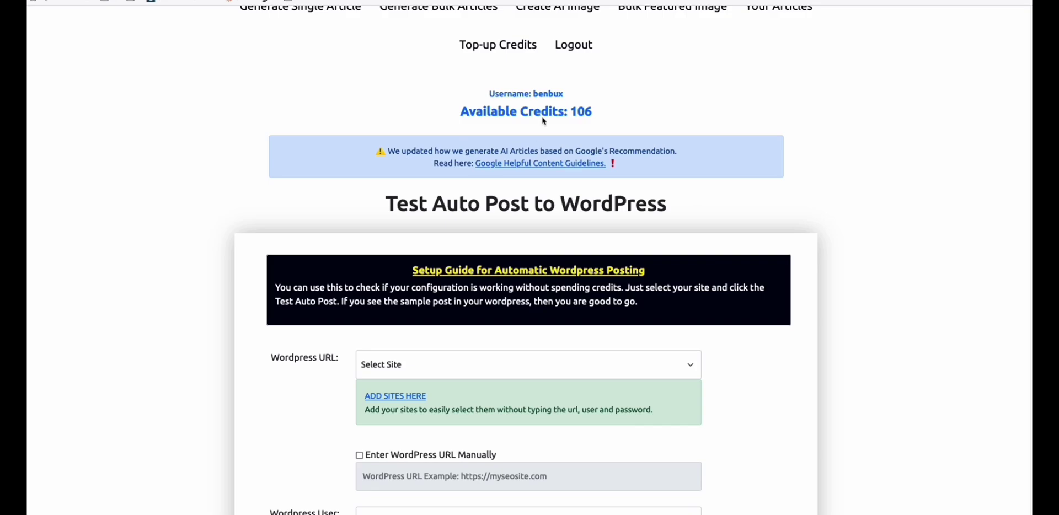
scroll(520, 184, down, 4)
click(441, 178)
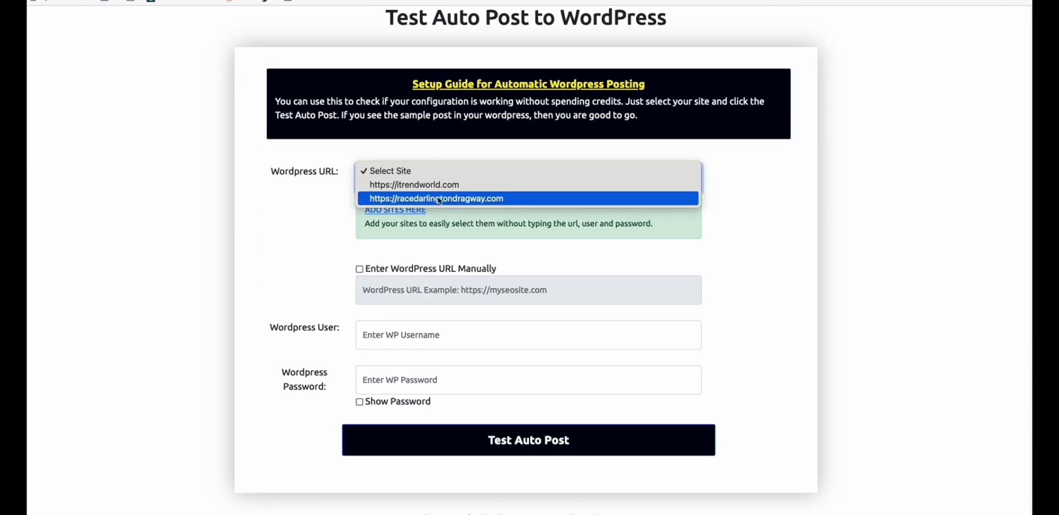
click(411, 200)
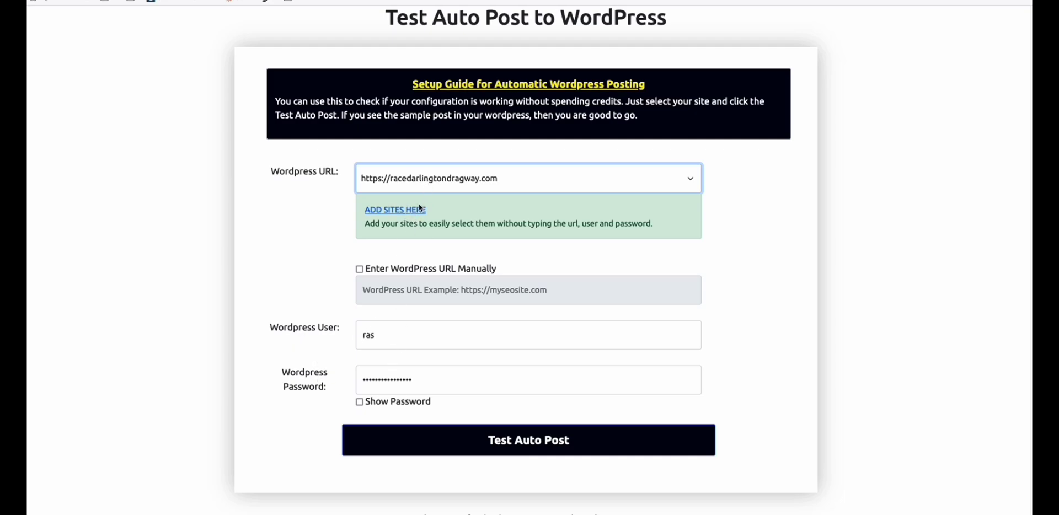
Step: Send the test post and reload WordPress Posts to show the new draft
click(527, 442)
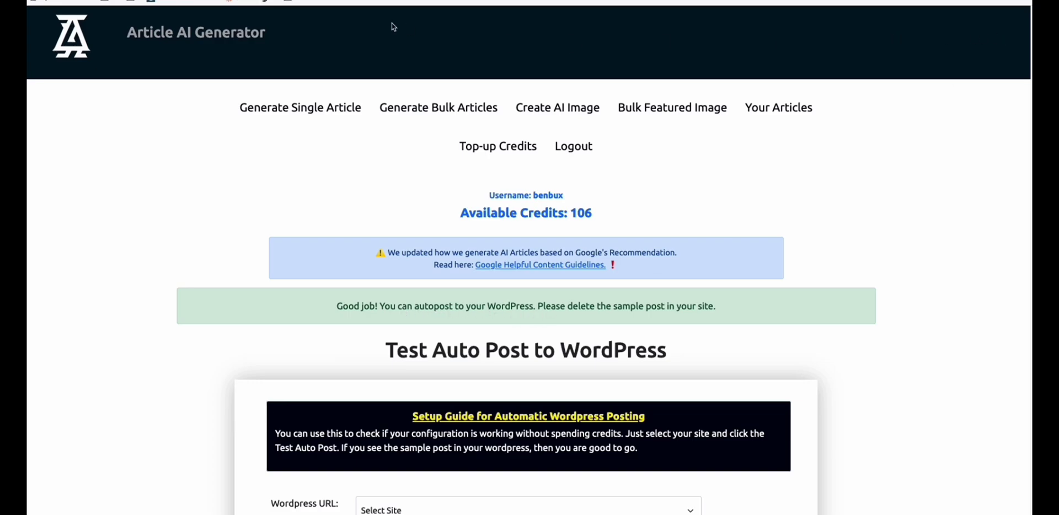
key(ctrl+Tab)
key(F5)
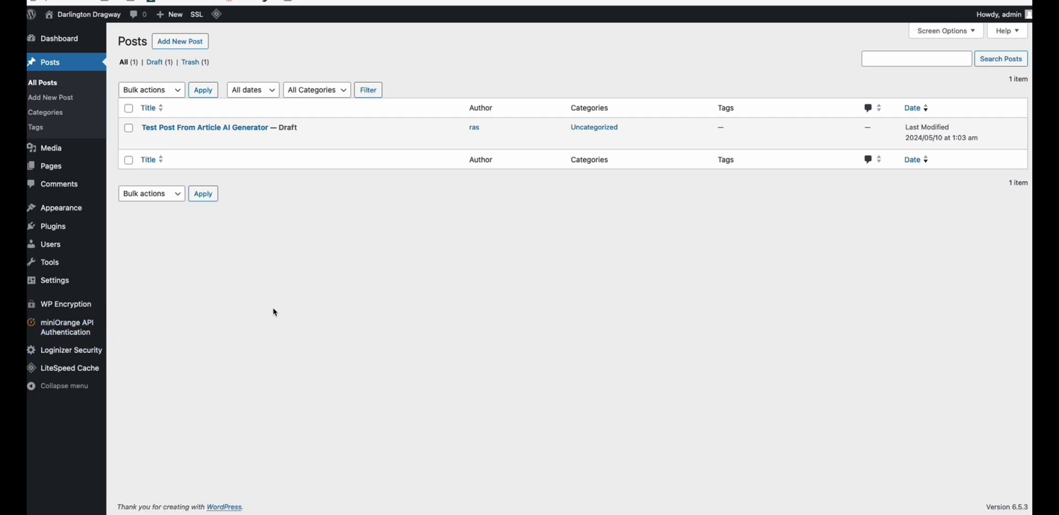
Step: Copy the 26 Keyword Tool questions in cells A11:A36 of the keyword spreadsheet
key(super+Tab)
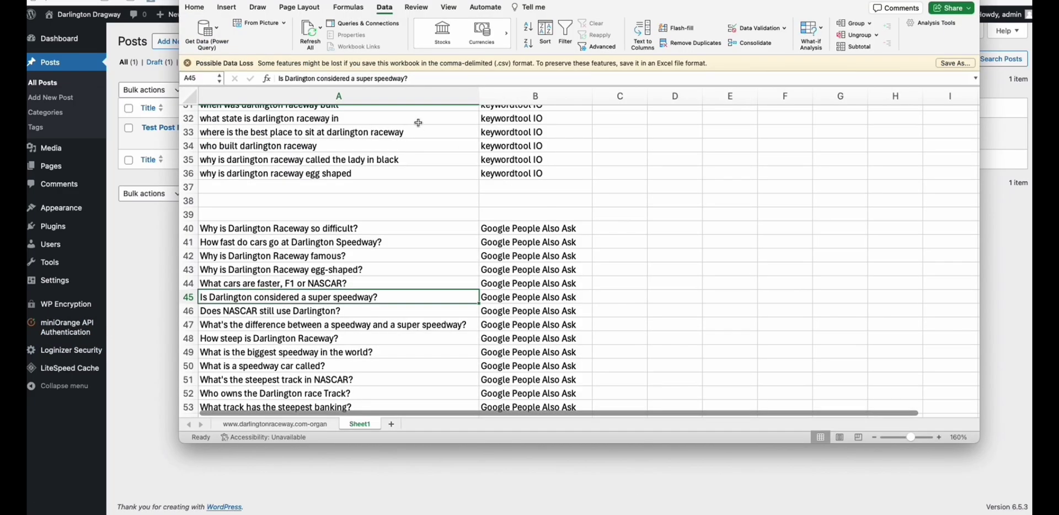
scroll(364, 210, up, 10)
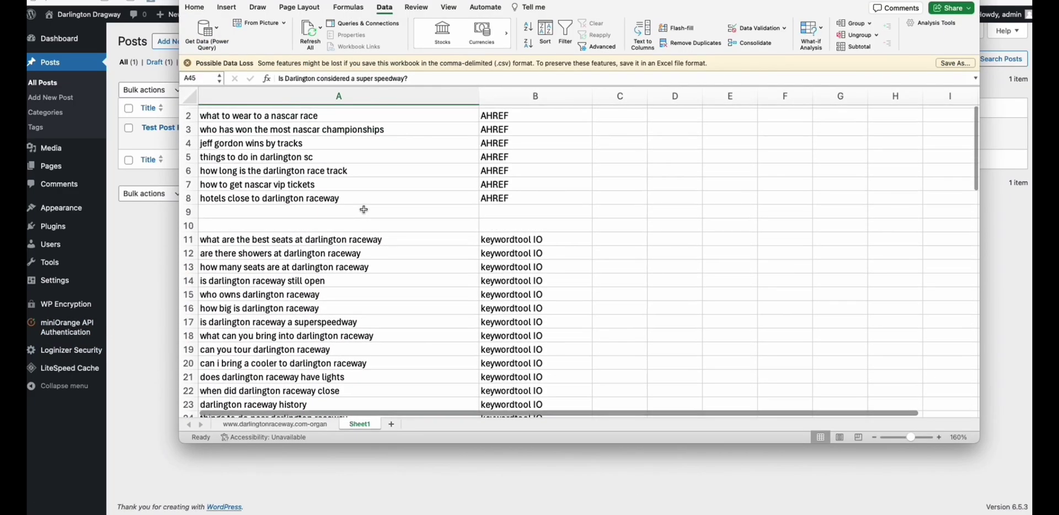
click(306, 240)
scroll(300, 287, down, 6)
shift+click(295, 332)
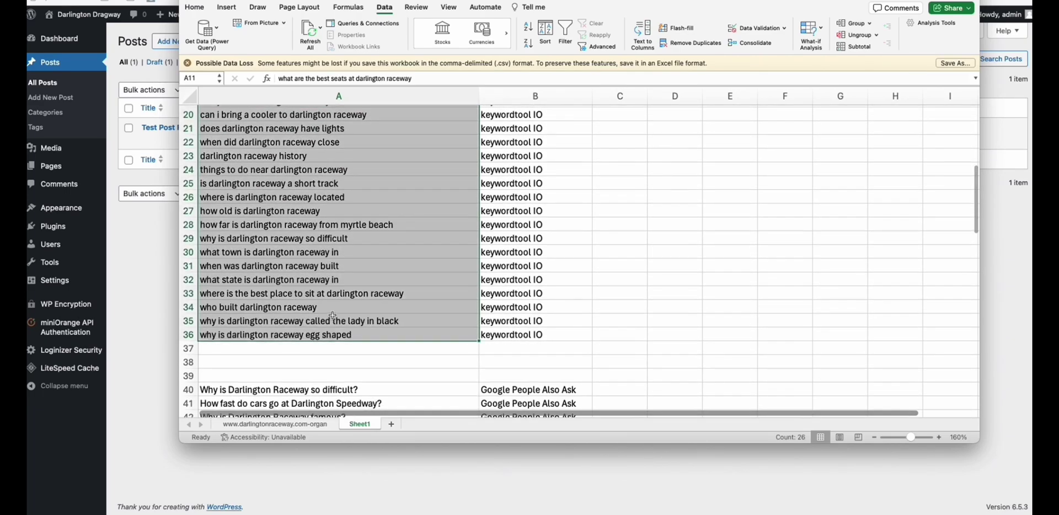
scroll(330, 276, up, 6)
key(super+c)
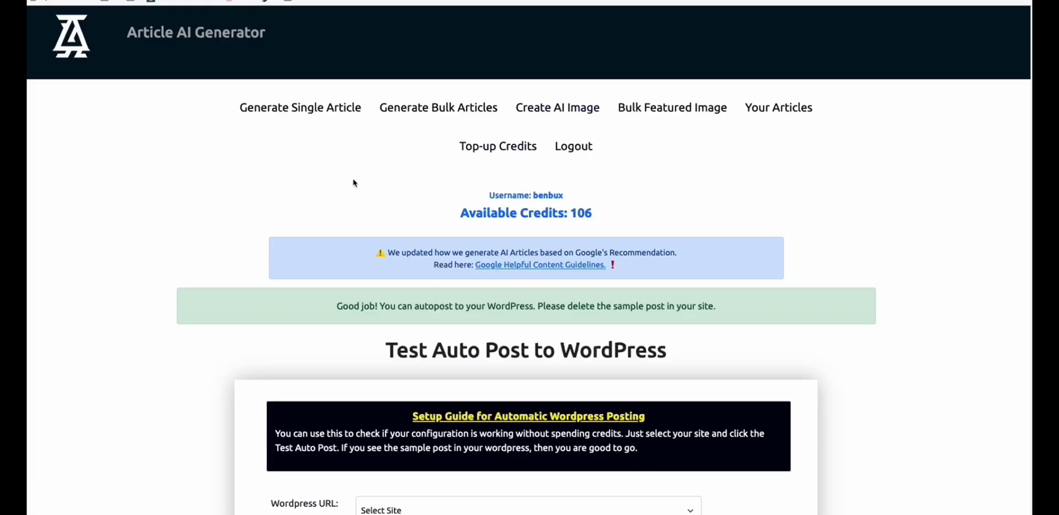
Step: On the Generate Single Article form, set Humanize Content to YES | Cost 10 Credits
click(323, 117)
scroll(411, 171, down, 6)
scroll(411, 172, down, 2)
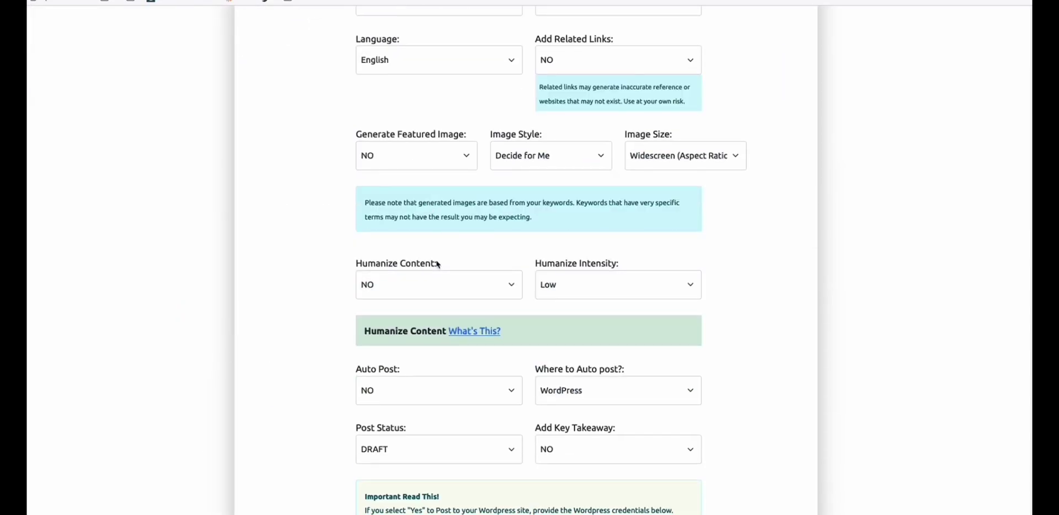
click(416, 285)
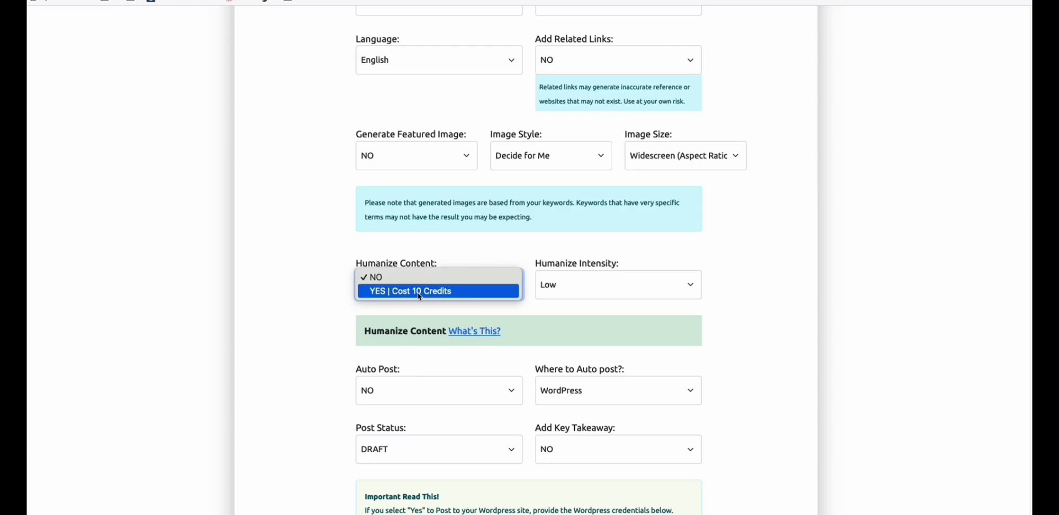
click(420, 297)
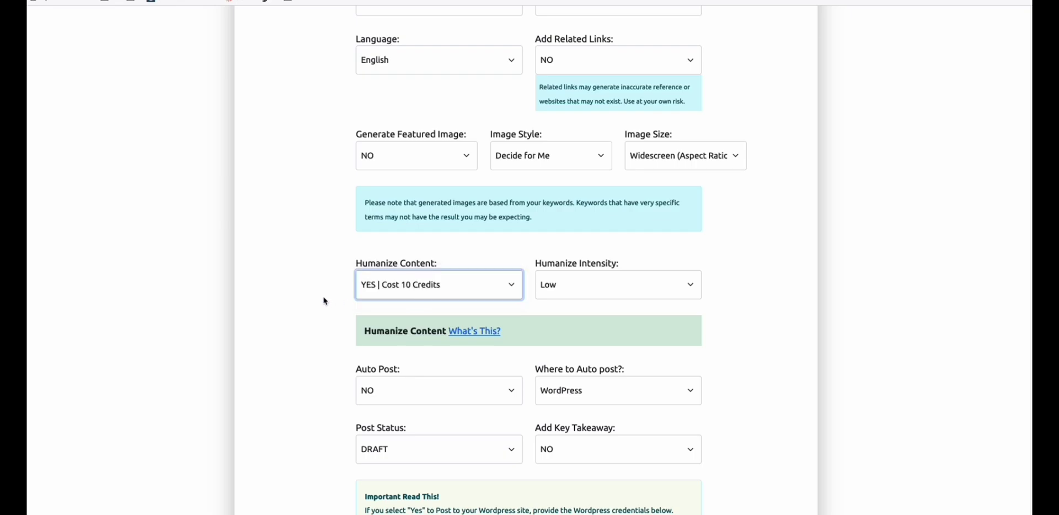
click(386, 285)
scroll(311, 270, up, 8)
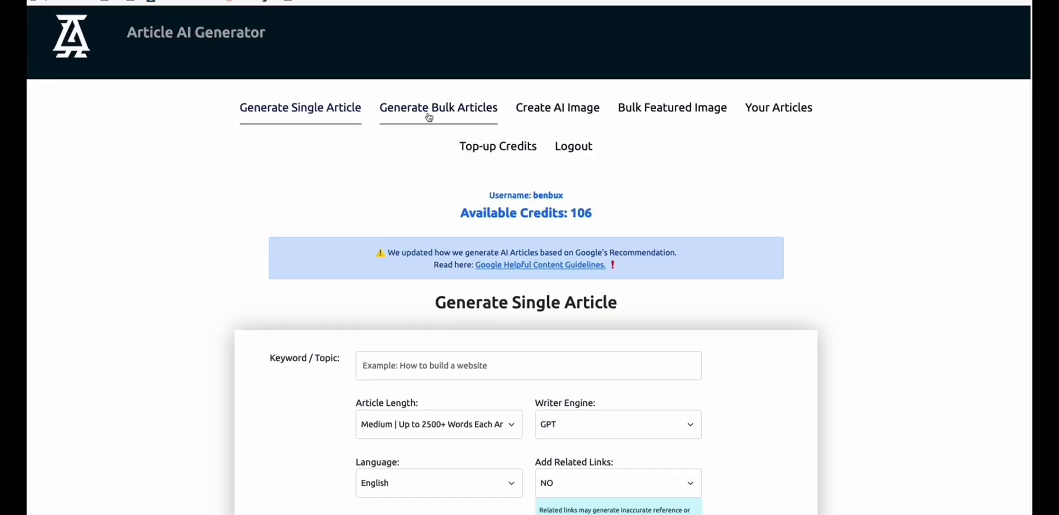
Step: Paste the Darlington Raceway keyword list into the bulk generator's Keywords/Topics box
click(429, 114)
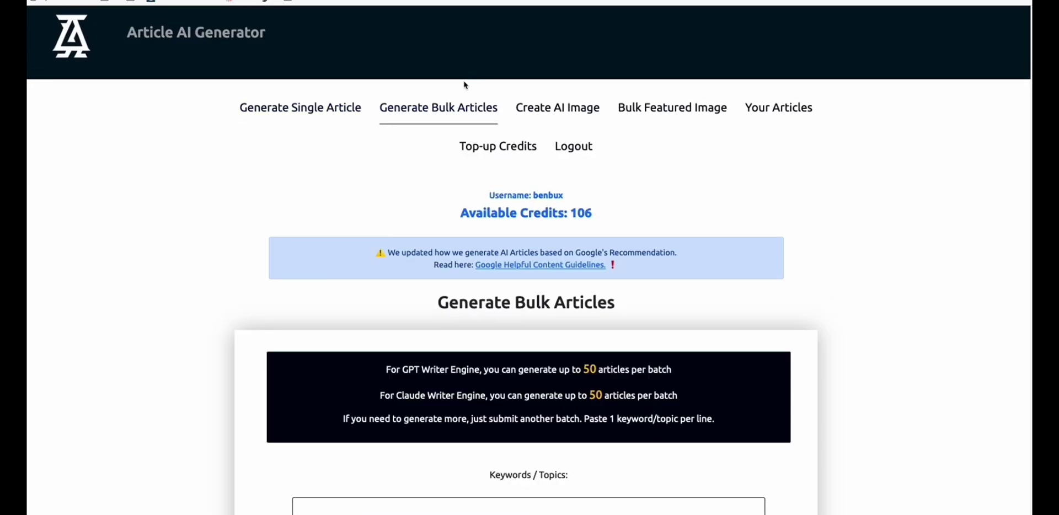
scroll(445, 144, down, 6)
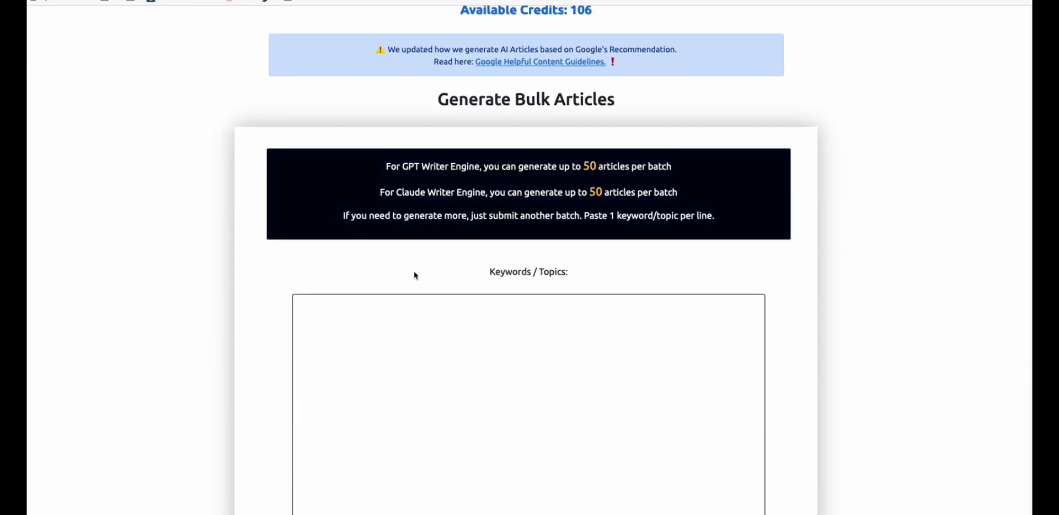
scroll(414, 274, down, 2)
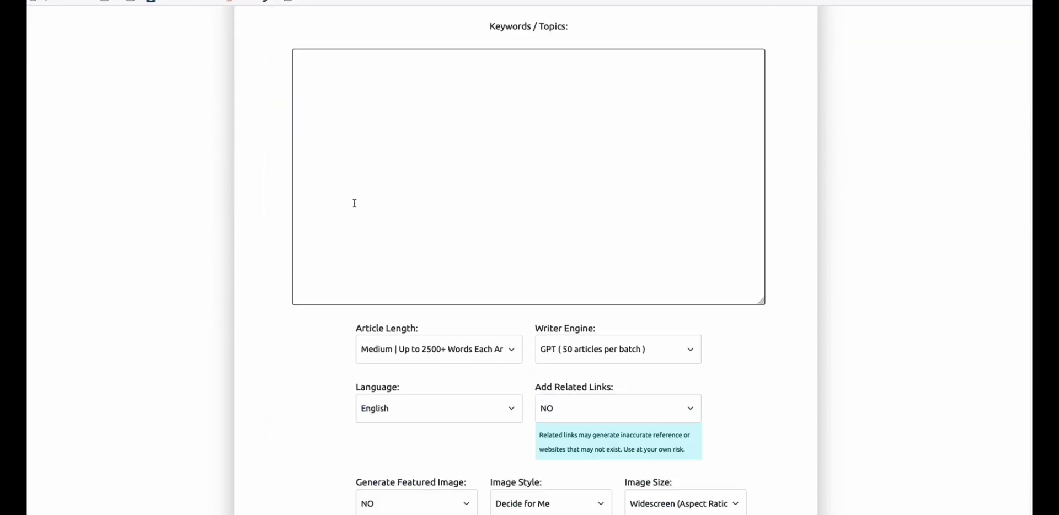
scroll(363, 208, up, 8)
scroll(371, 238, down, 12)
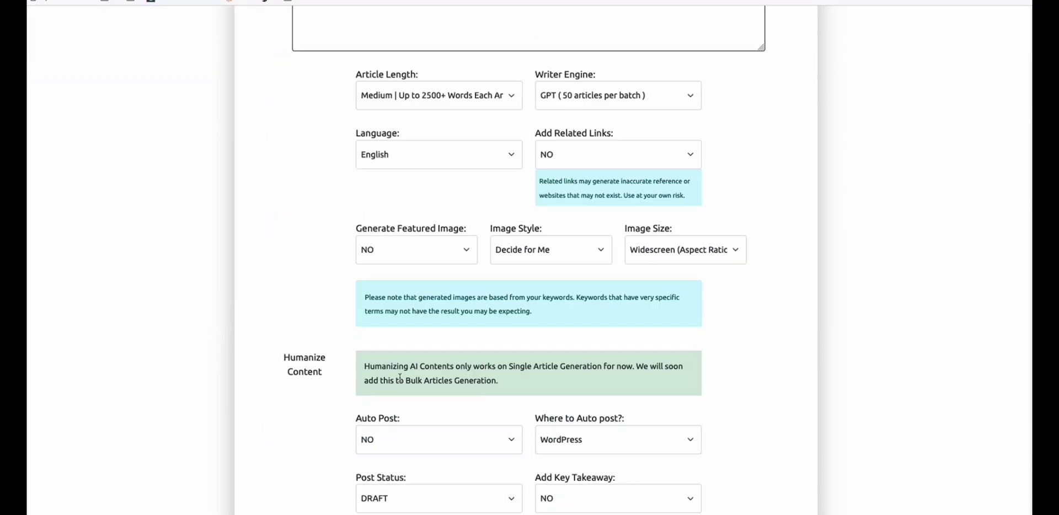
scroll(416, 370, up, 9)
click(376, 312)
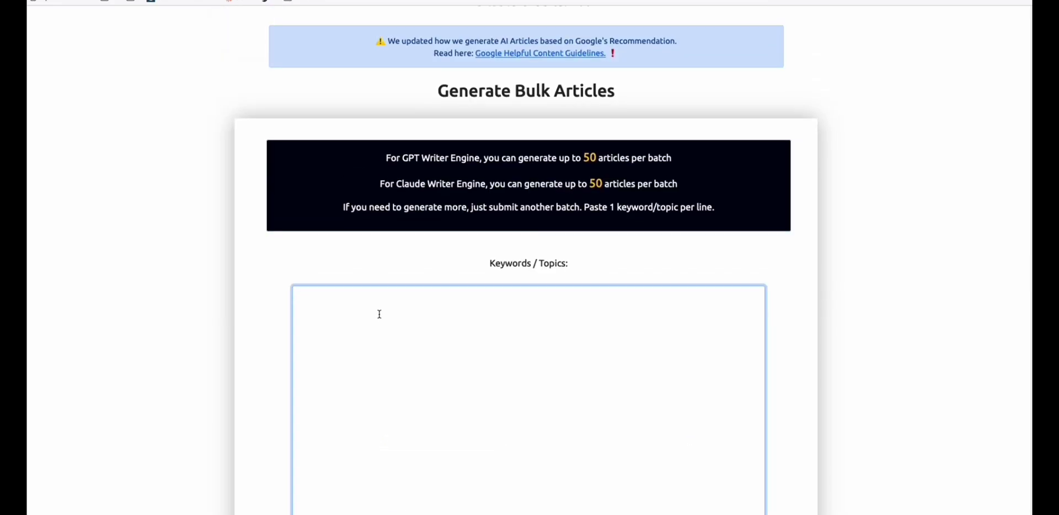
key(ctrl+v)
Step: Set the Writer Engine to Claude
scroll(242, 291, down, 5)
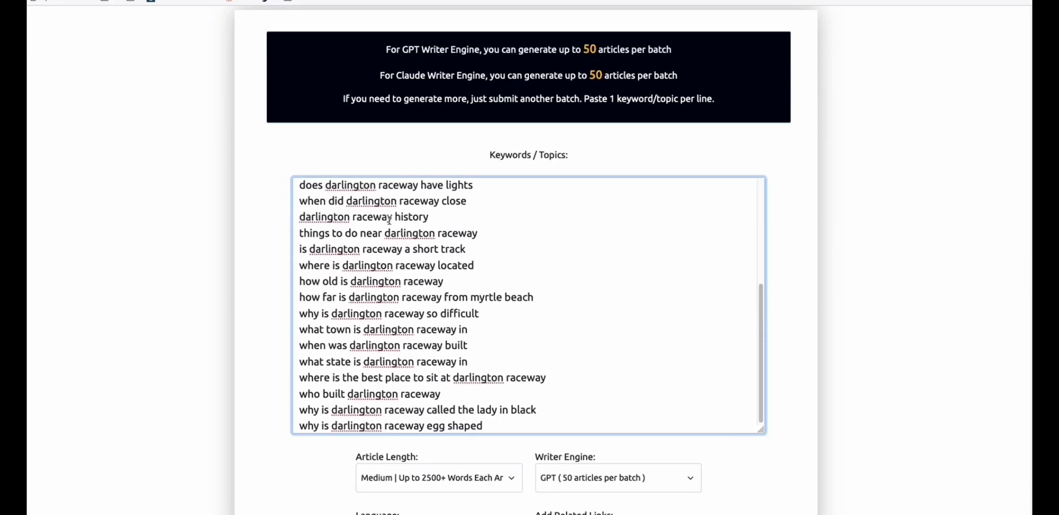
scroll(243, 291, down, 2)
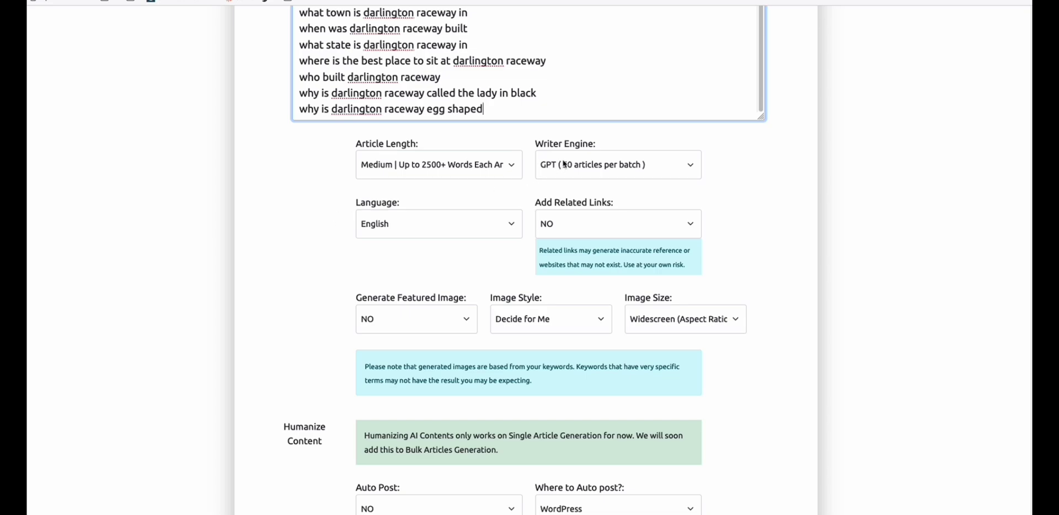
click(579, 168)
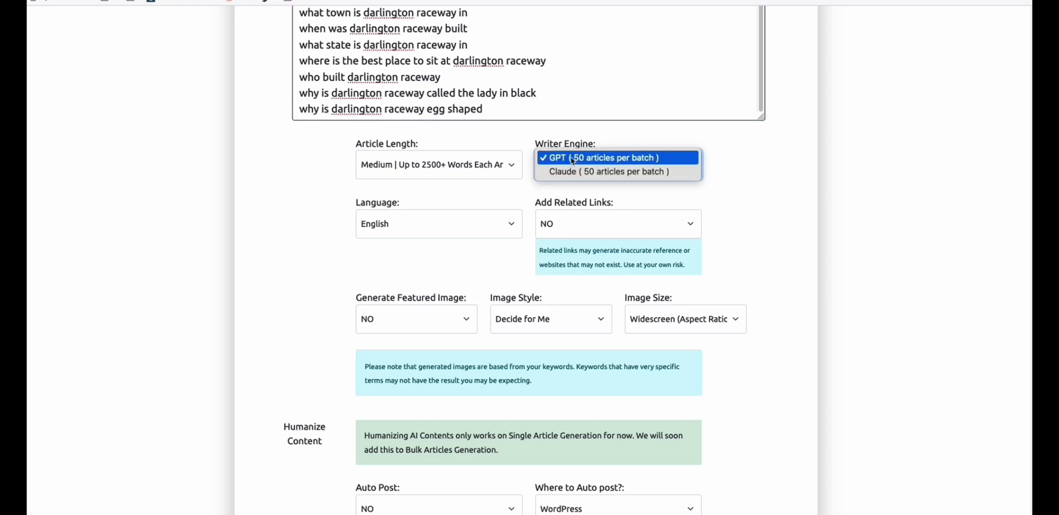
click(573, 161)
click(581, 173)
click(582, 173)
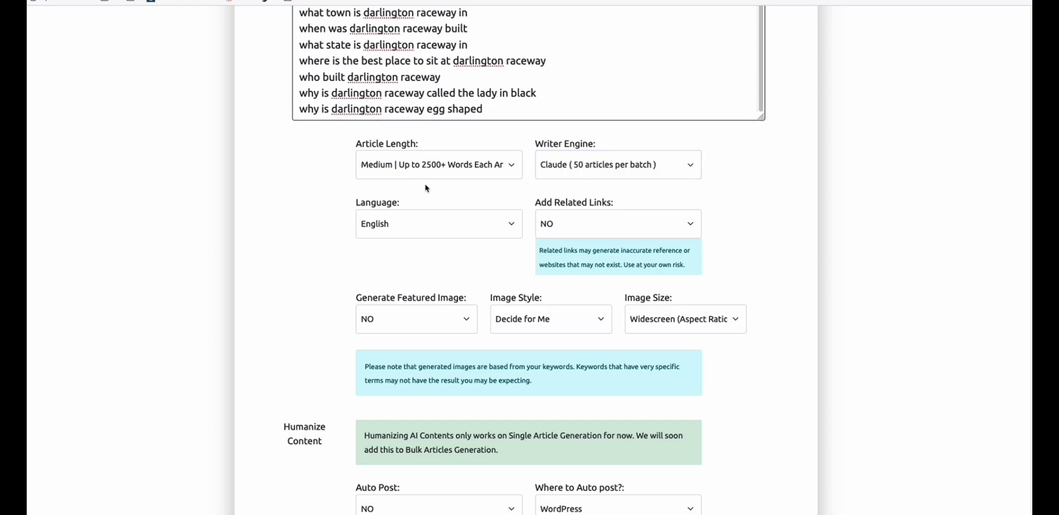
Step: Set Auto Post to YES and Post Status to PUBLISHED
scroll(350, 218, down, 2)
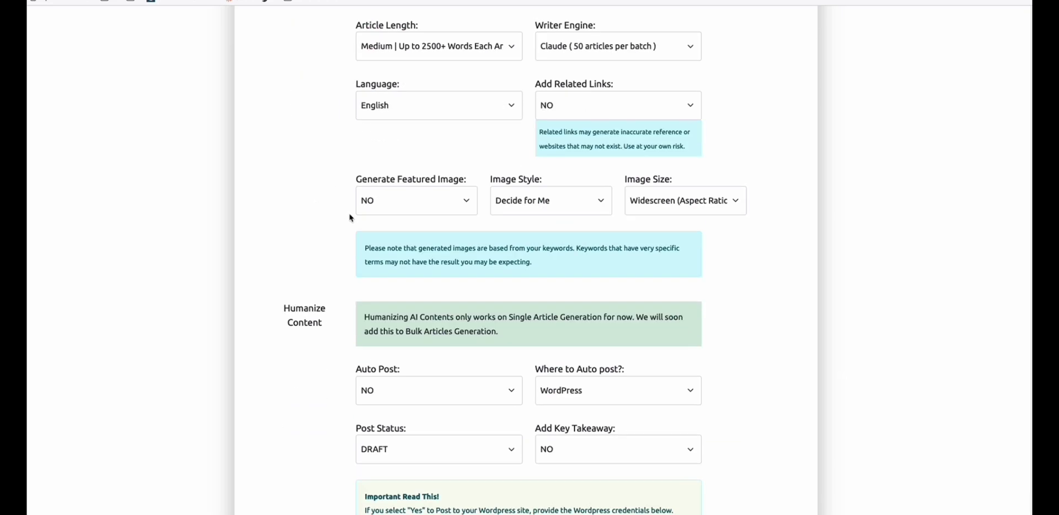
scroll(331, 200, down, 1)
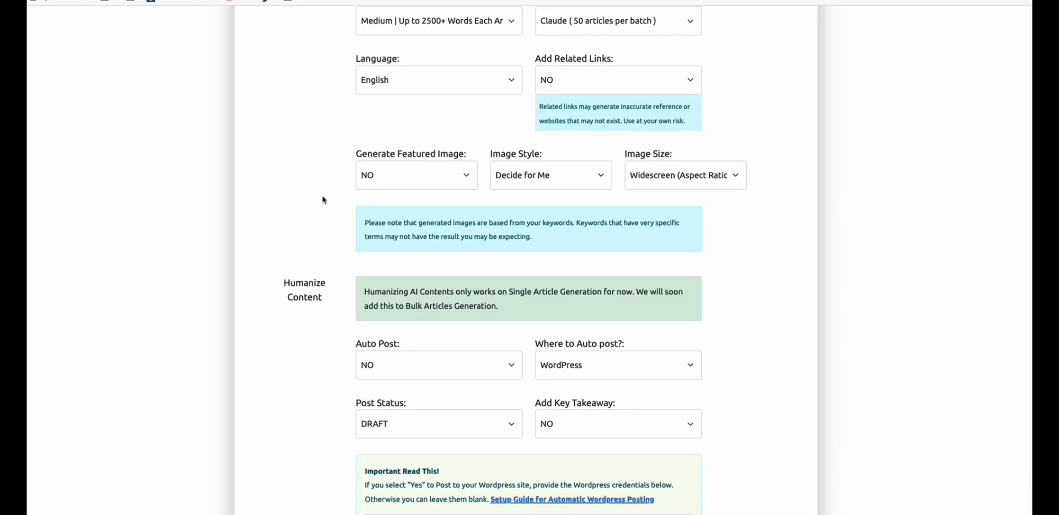
scroll(323, 201, down, 2)
click(396, 254)
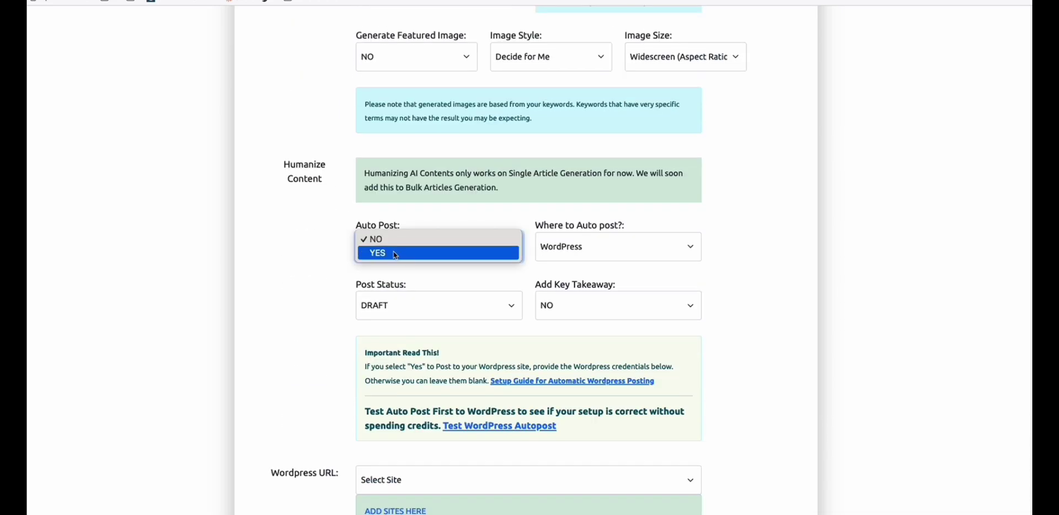
click(394, 253)
click(327, 261)
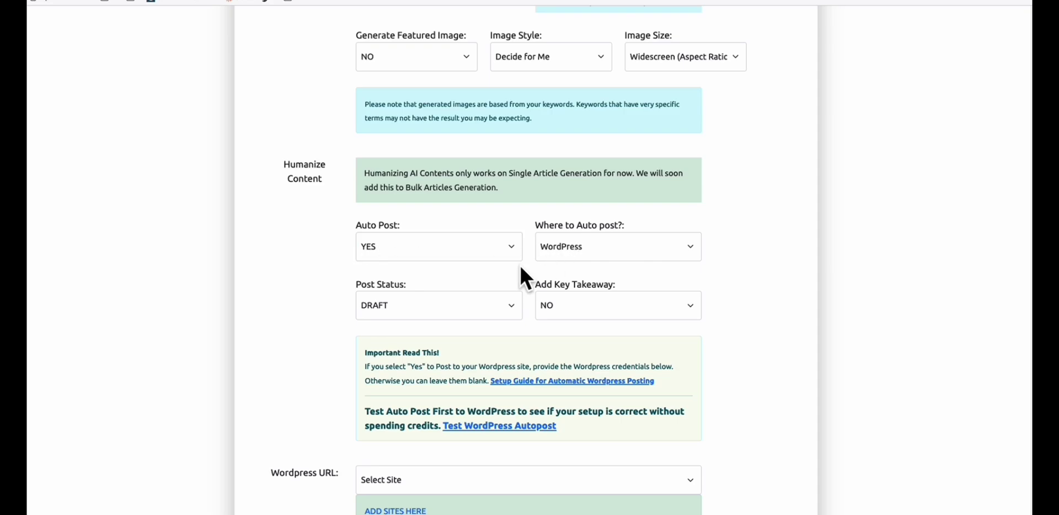
click(447, 305)
click(419, 313)
click(298, 307)
Step: Target the racedarlingtondragway.com site and start generating the bulk articles
scroll(297, 307, down, 3)
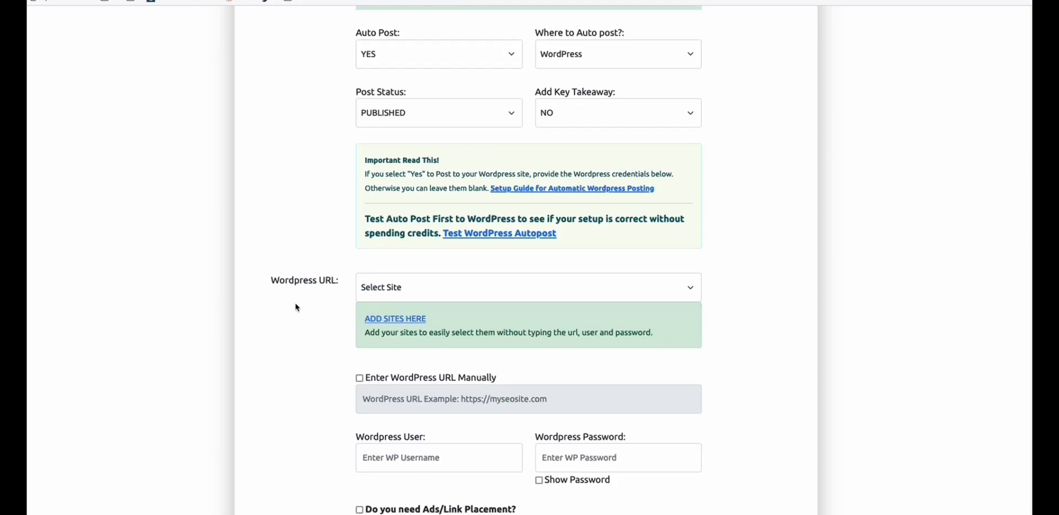
scroll(298, 307, down, 1)
click(422, 269)
click(424, 288)
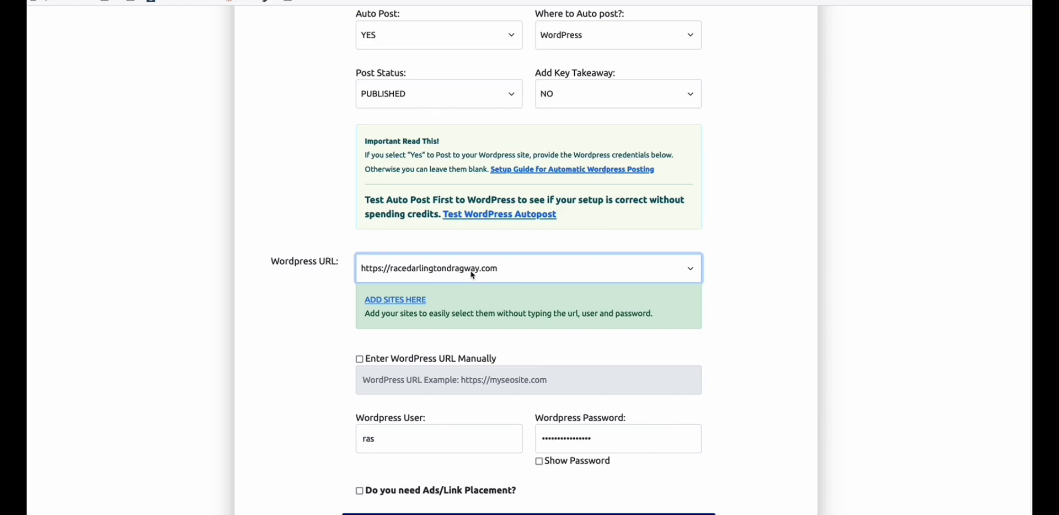
scroll(279, 346, down, 2)
click(550, 407)
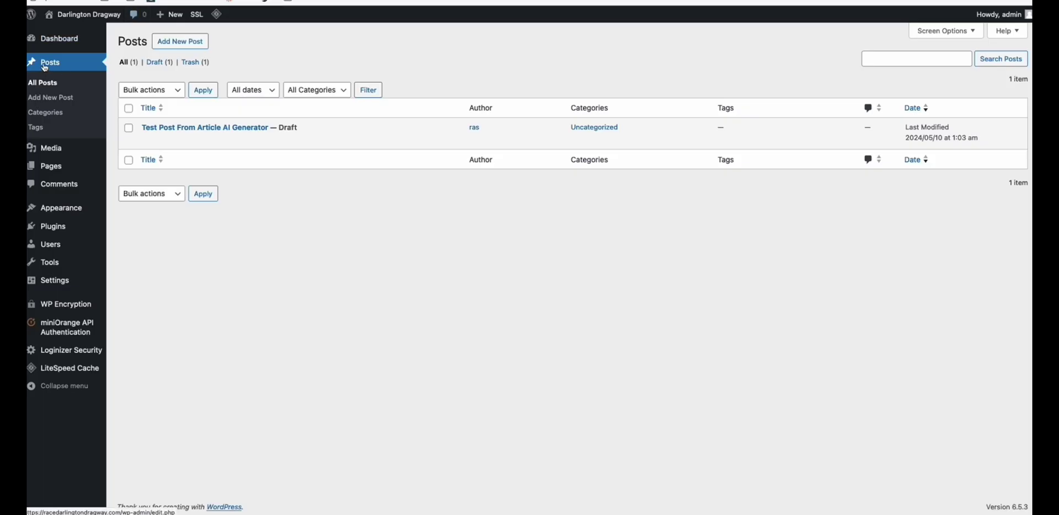
Step: Refresh All Posts and view the live 'How Far Is Darlington Raceway From Myrtle Beach' post
click(45, 65)
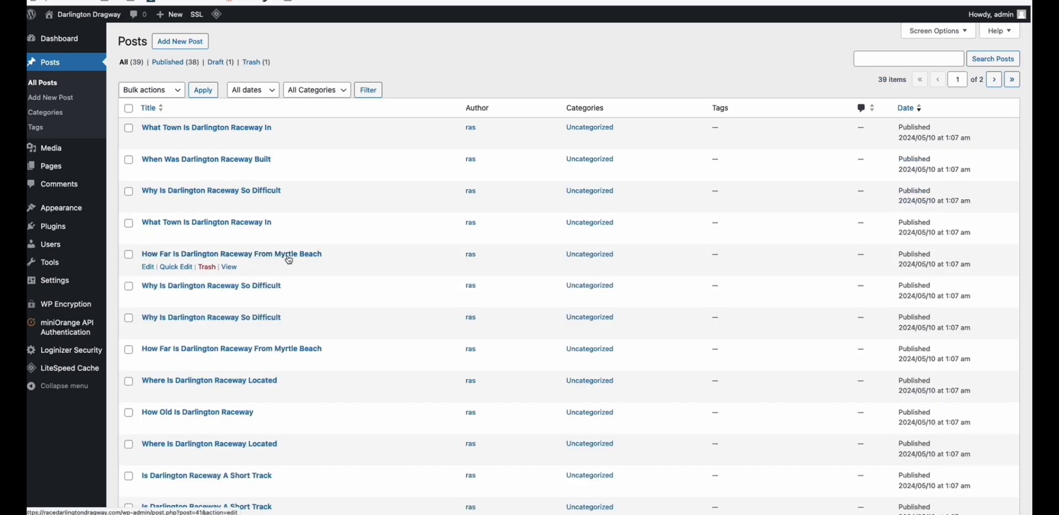
scroll(284, 255, down, 1)
click(234, 263)
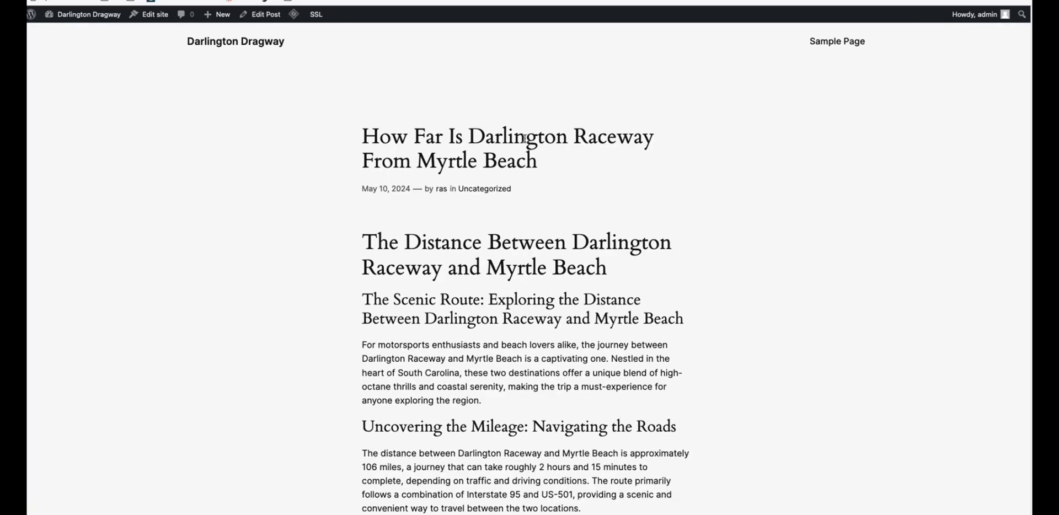
Step: Select the post title, then scroll through the Myrtle Beach article
triple_click(408, 160)
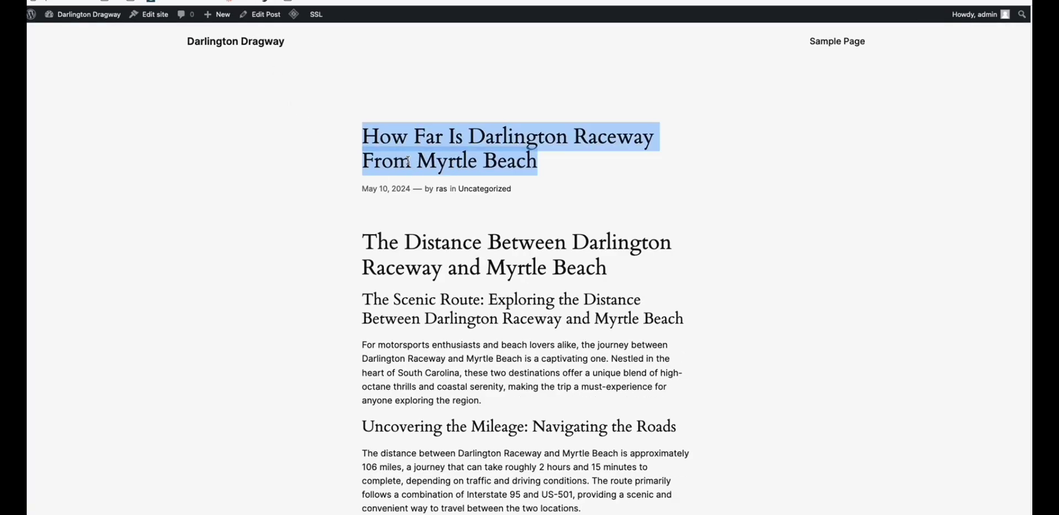
click(464, 146)
scroll(413, 207, down, 3)
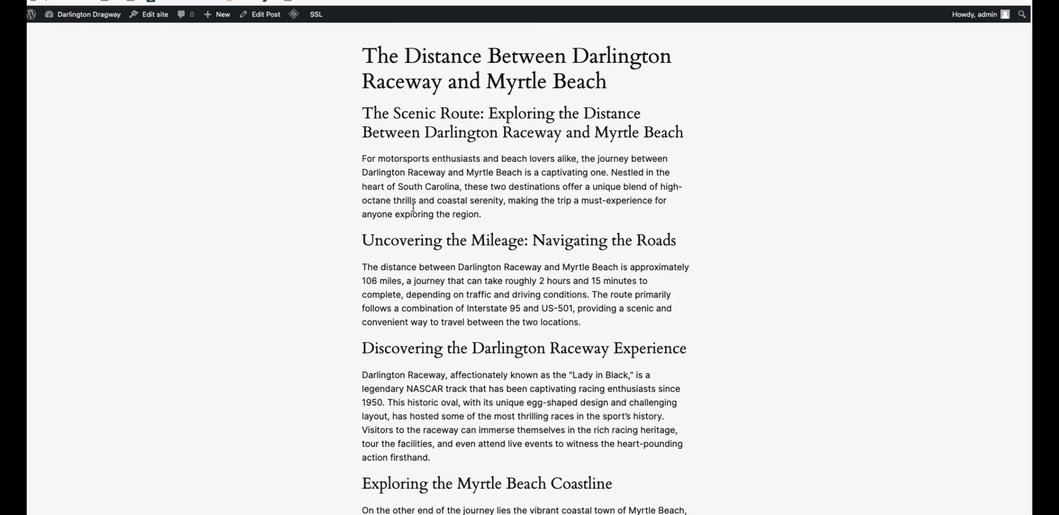
scroll(413, 208, down, 3)
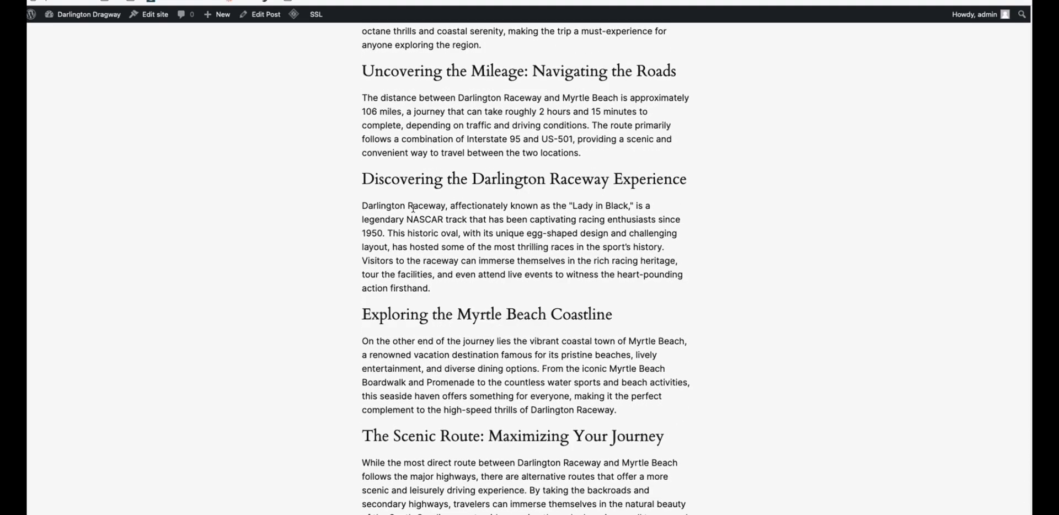
scroll(413, 208, down, 10)
scroll(464, 223, down, 6)
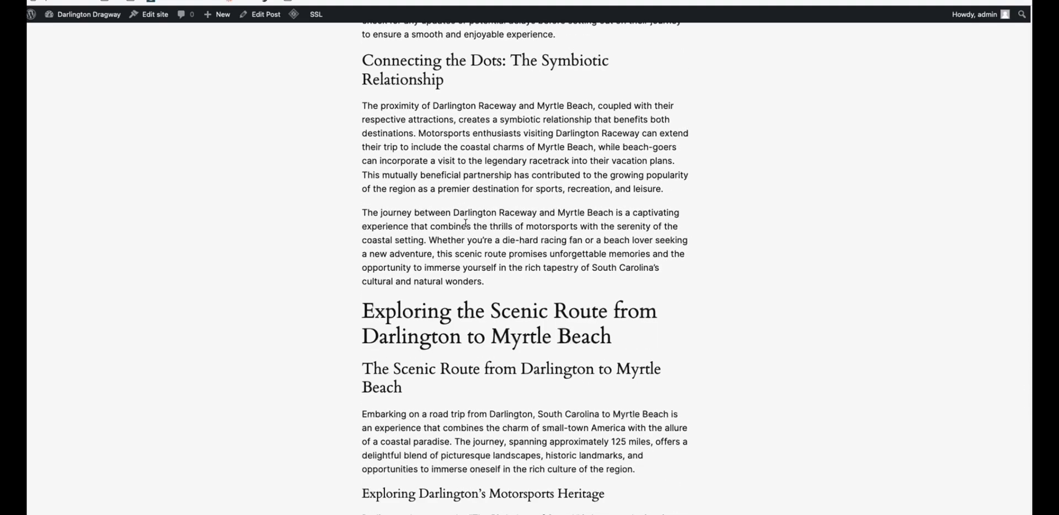
scroll(466, 227, up, 15)
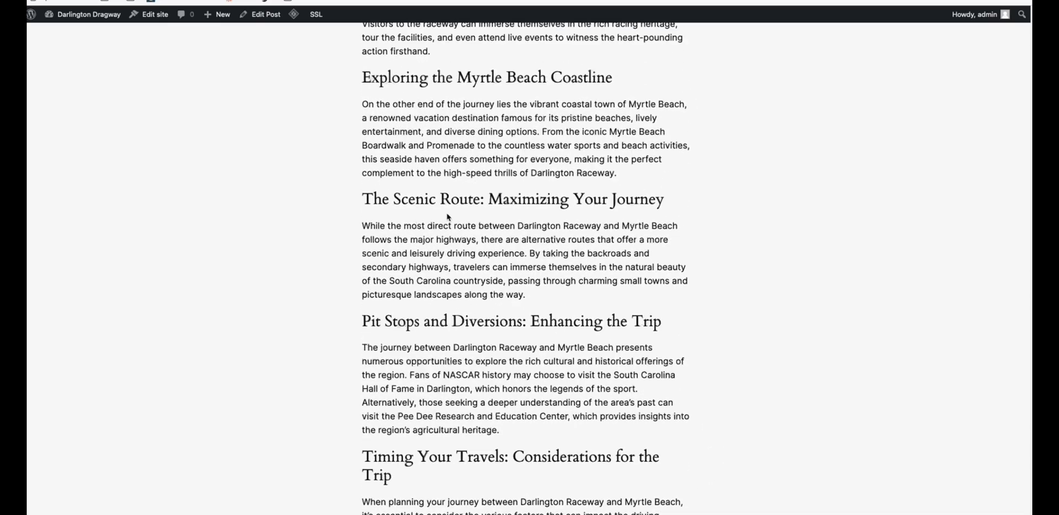
Step: Select the article text from the first heading through '...era of motorsports.'
drag(362, 246, 488, 350)
scroll(508, 267, down, 3)
scroll(539, 279, down, 15)
scroll(544, 295, down, 1)
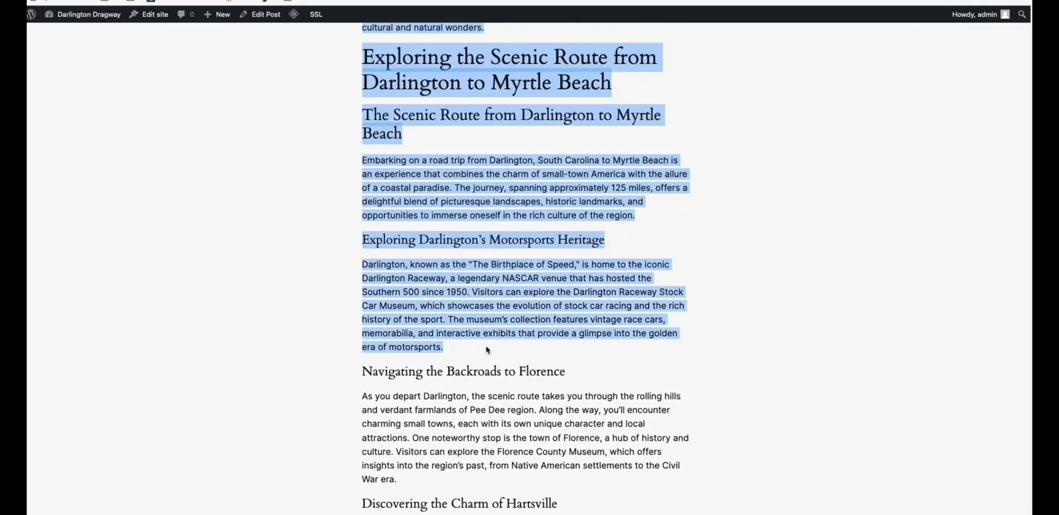
Step: Run ZeroGPT on the pasted 5,335-character article, which scores 100% AI/GPT generated
key(ctrl+Tab)
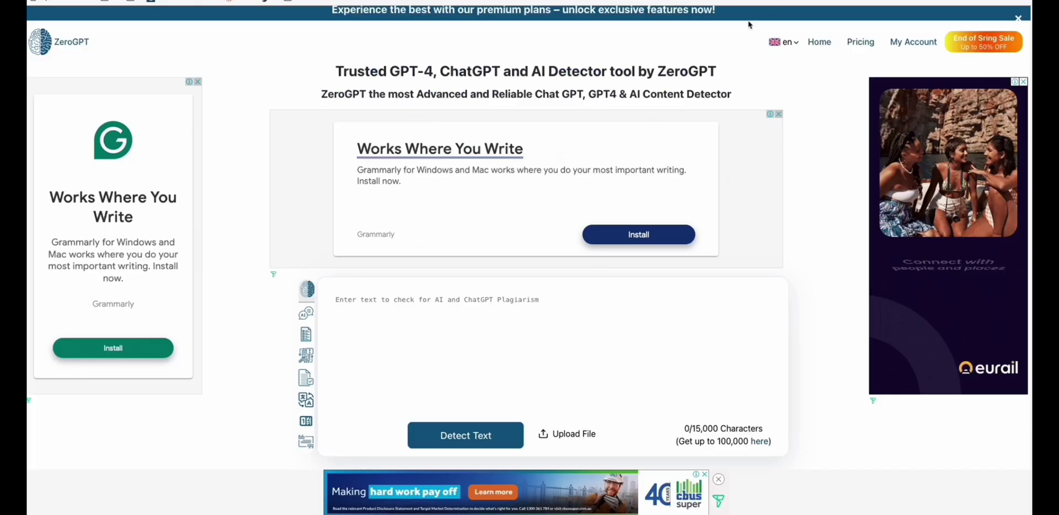
click(410, 300)
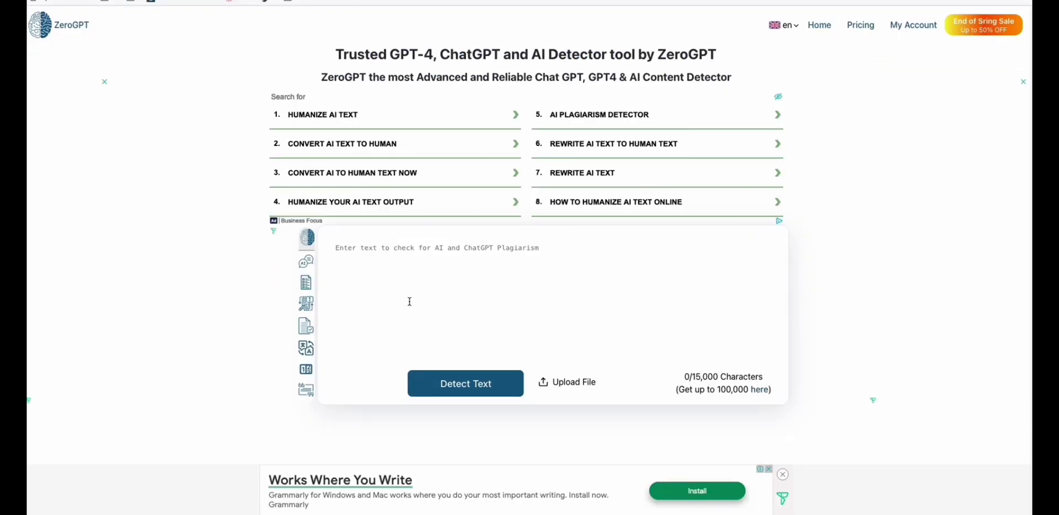
key(ctrl+v)
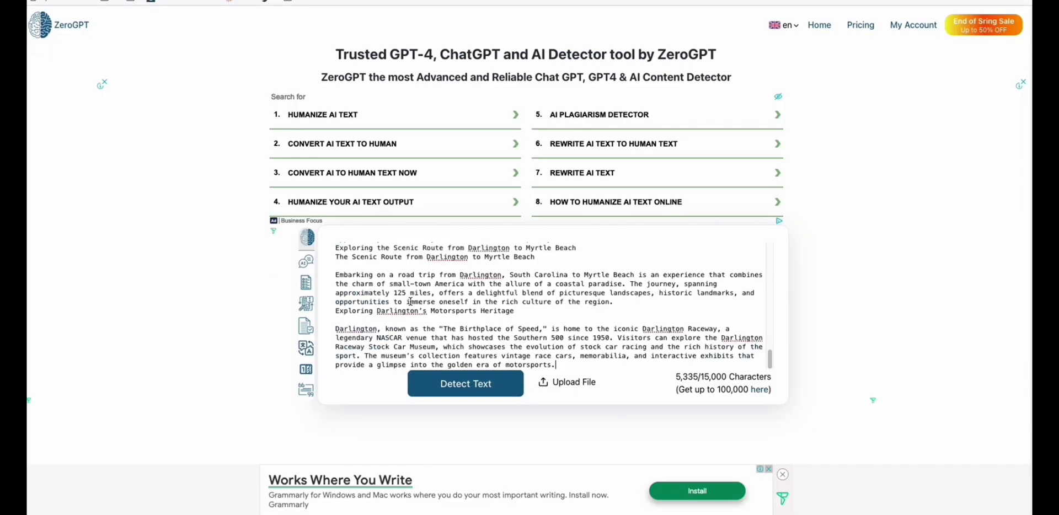
click(480, 380)
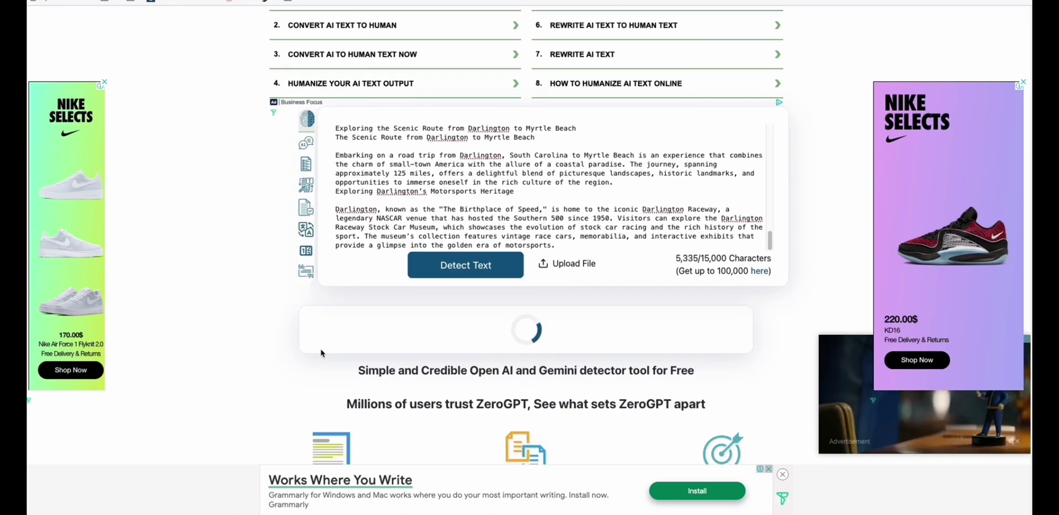
scroll(323, 349, down, 1)
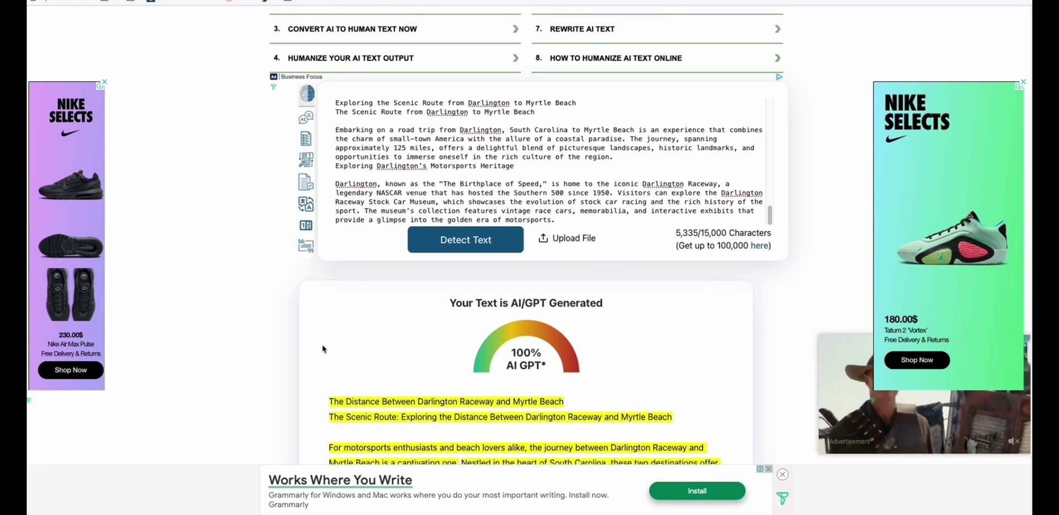
scroll(323, 350, down, 1)
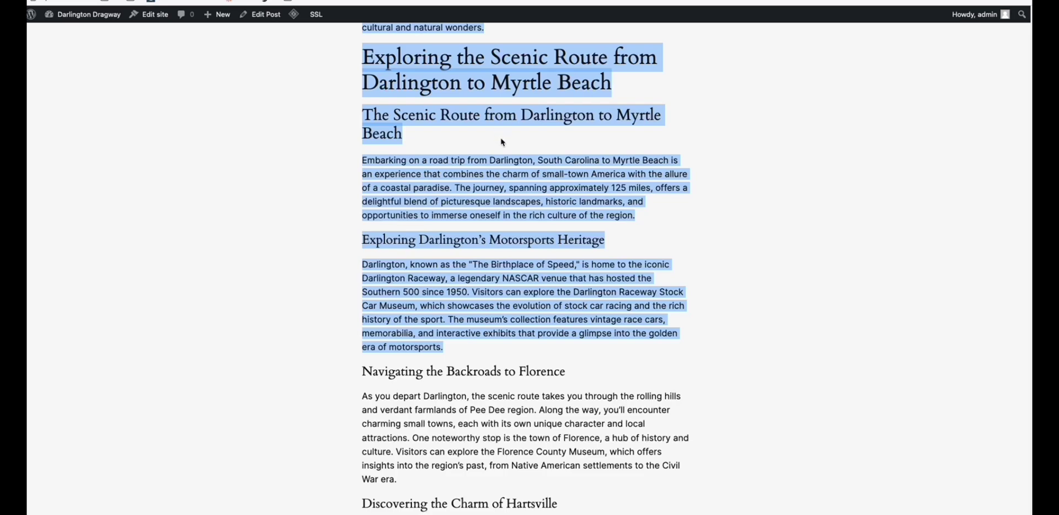
Step: Select the title 'How Far Is Darlington Raceway From Myrtle Beach', then return to the generator status tab
scroll(507, 154, up, 3)
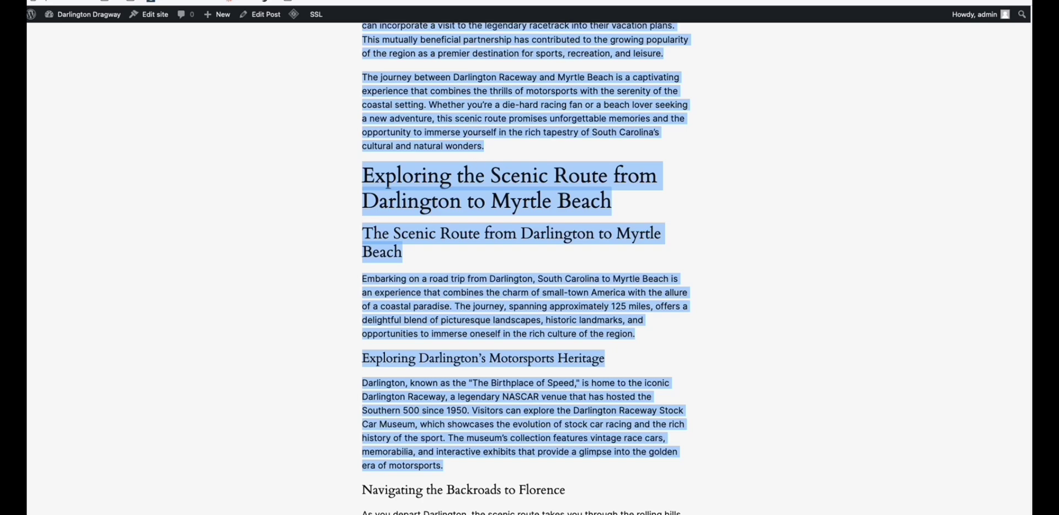
scroll(527, 264, up, 15)
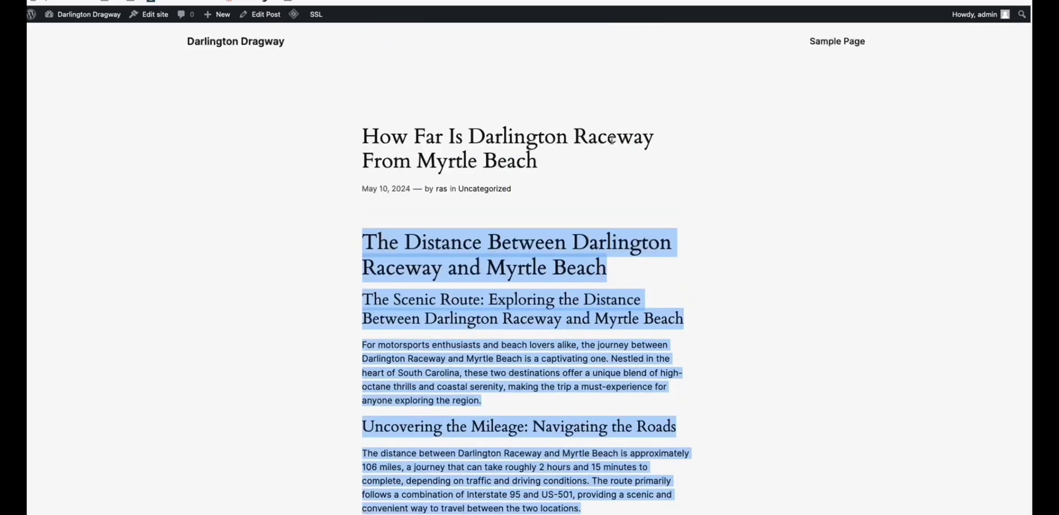
drag(361, 132, 549, 164)
key(ctrl+c)
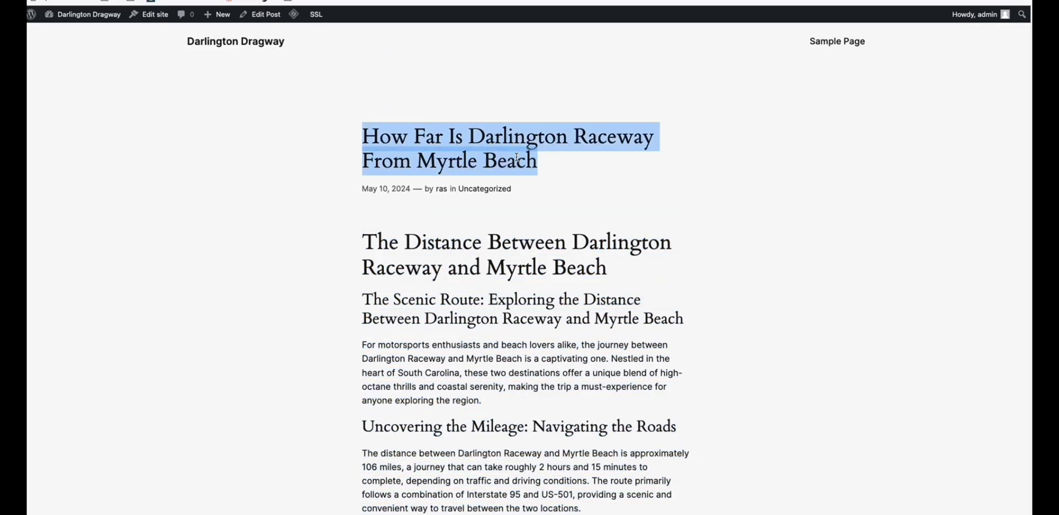
key(ctrl+w)
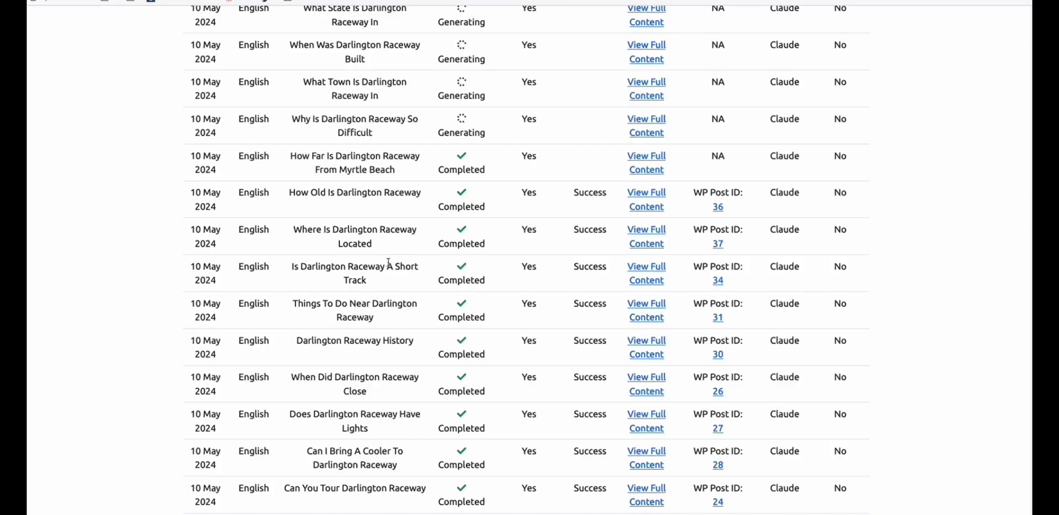
Step: Find the Myrtle Beach row by its copied title and open View Full Content
scroll(386, 270, down, 3)
scroll(387, 271, down, 3)
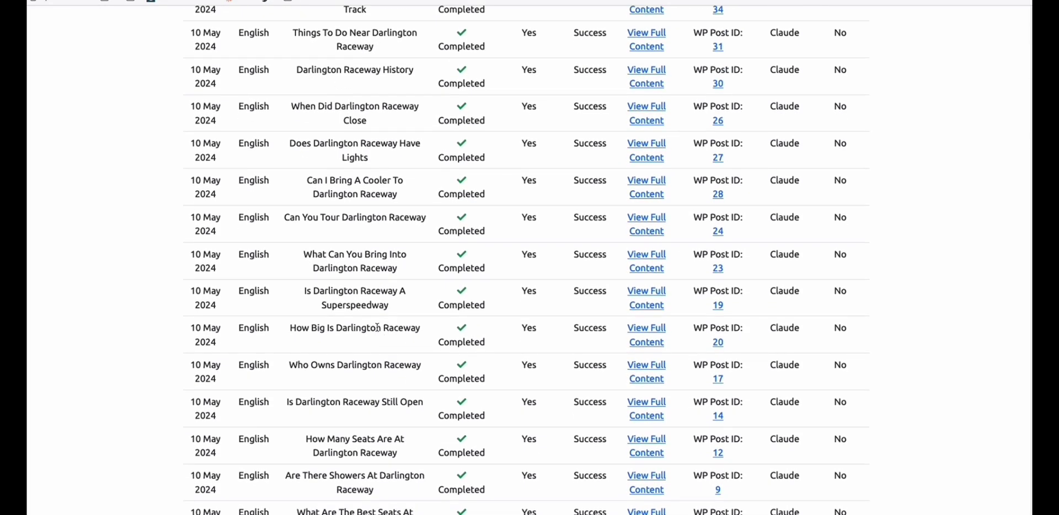
key(ctrl+f)
key(ctrl+v)
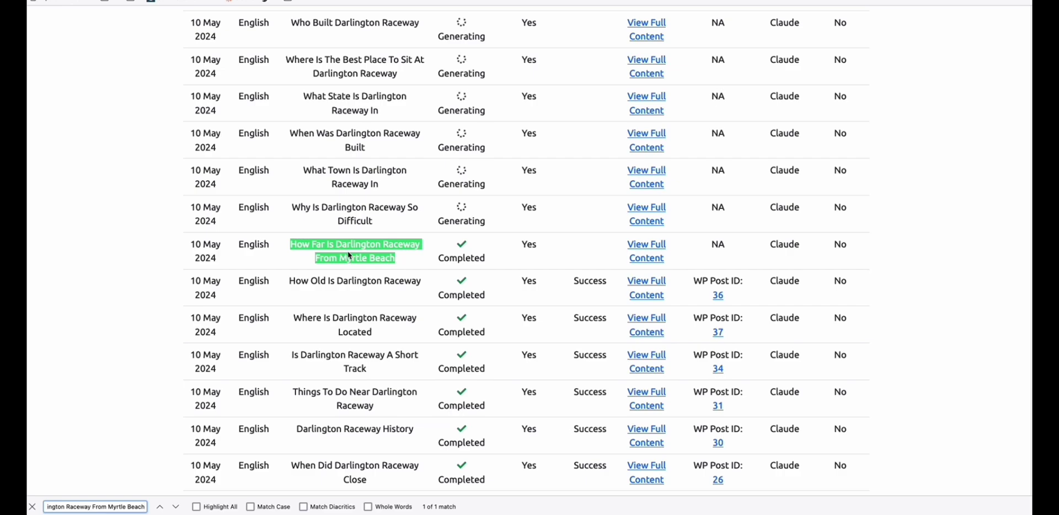
click(363, 258)
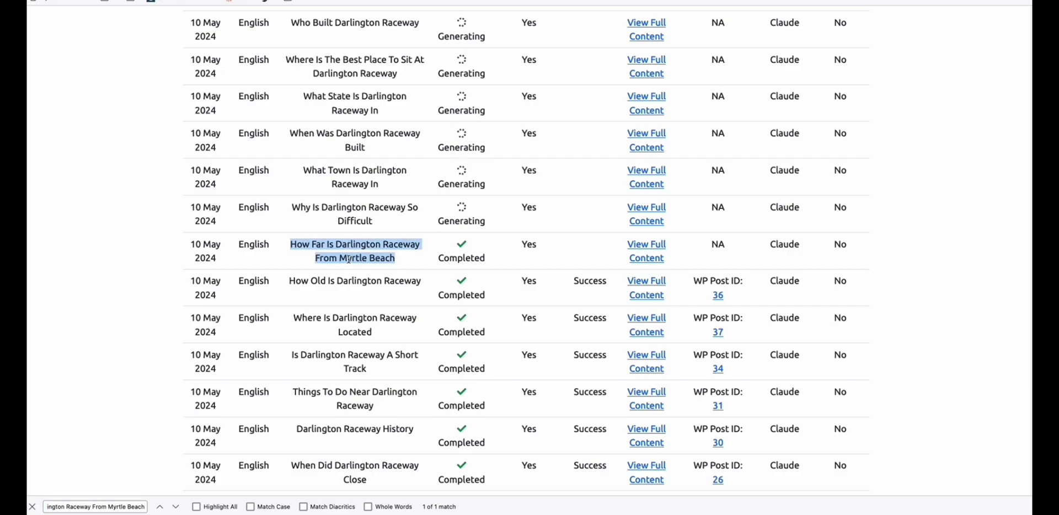
click(646, 248)
Step: Review the article details, the Humanize question and its credit cost, with 80 credits available
scroll(555, 302, down, 3)
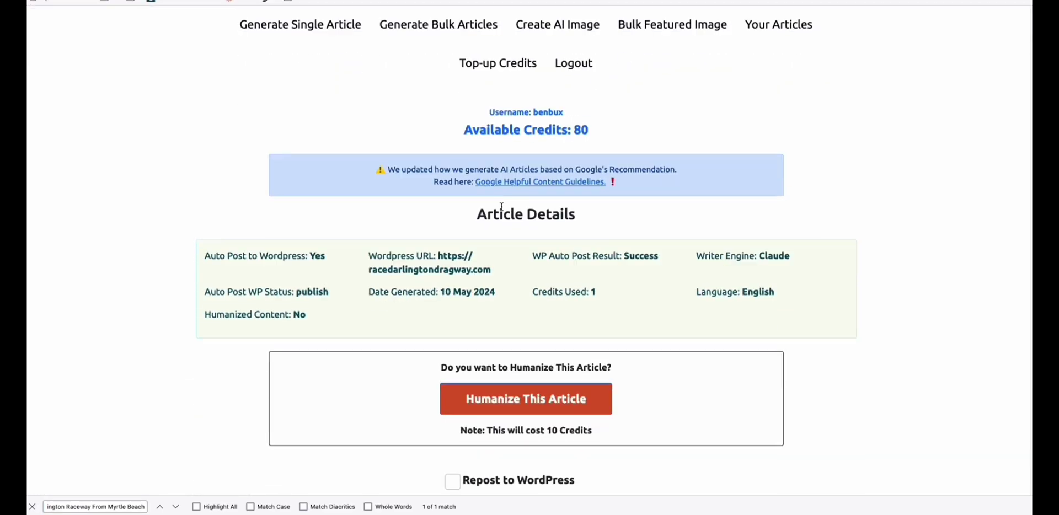
drag(481, 272, 608, 273)
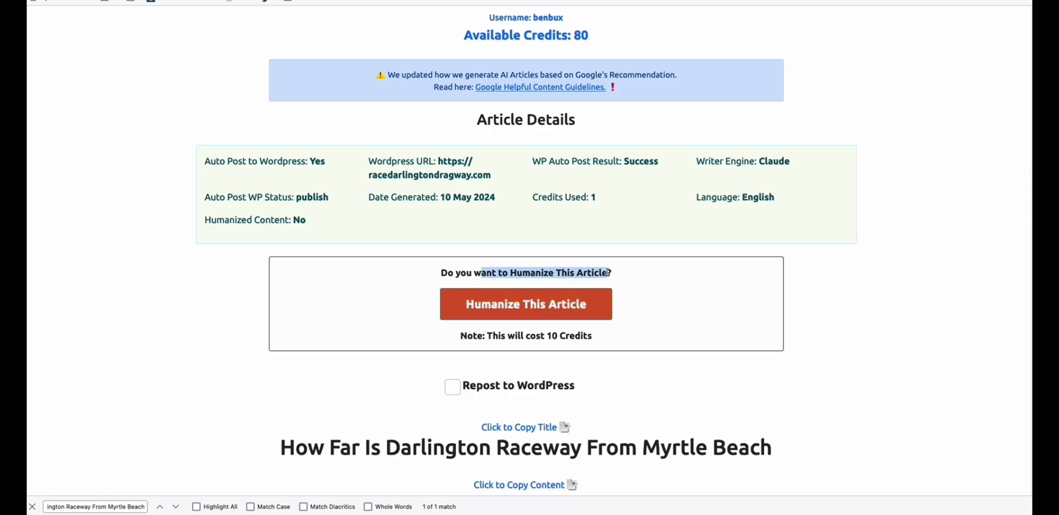
scroll(662, 295, down, 5)
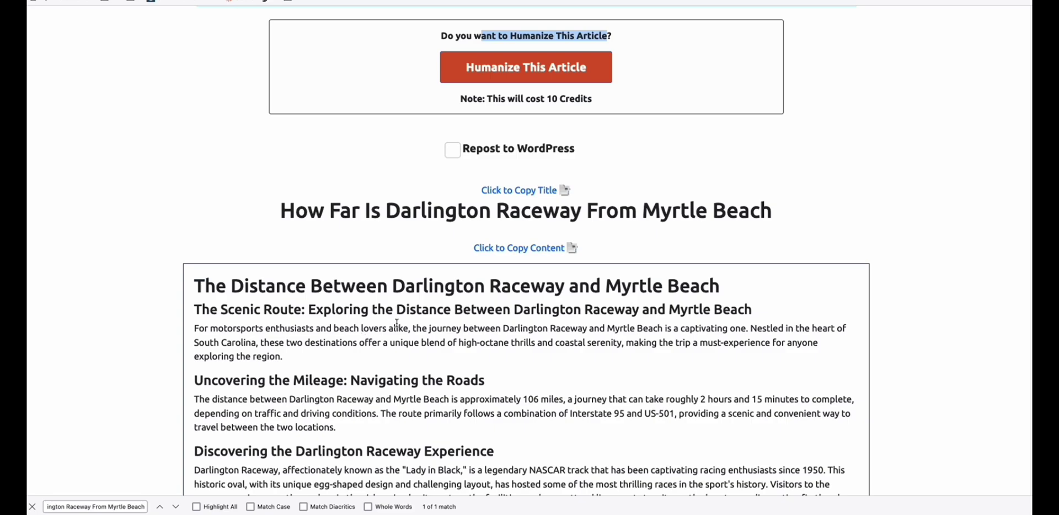
scroll(397, 324, up, 4)
click(349, 262)
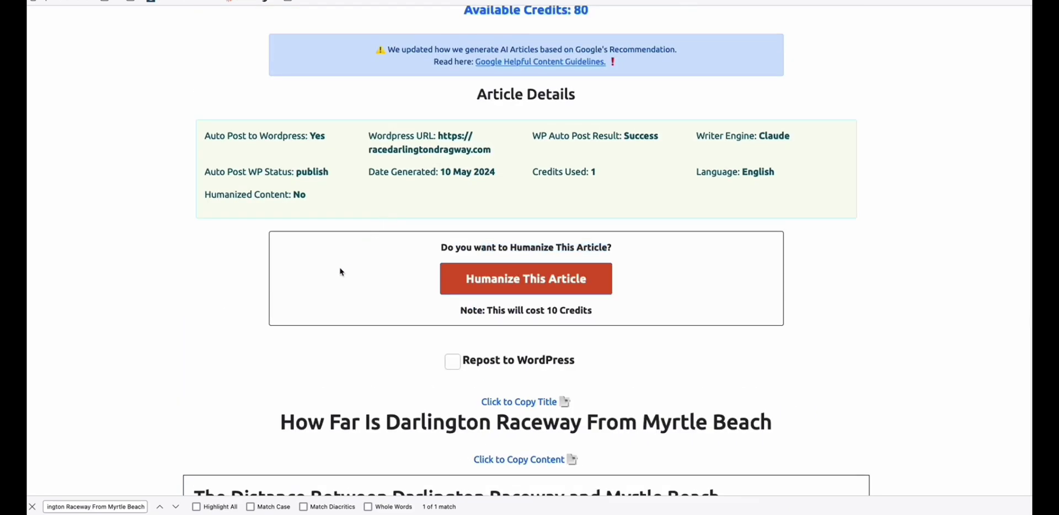
click(575, 291)
scroll(548, 312, down, 1)
drag(549, 295, 599, 307)
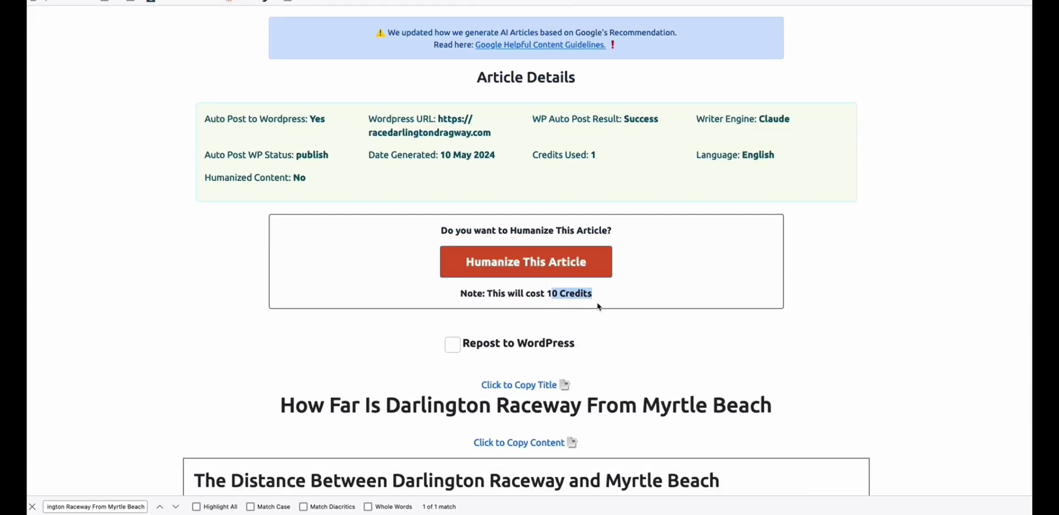
click(599, 307)
scroll(441, 353, down, 1)
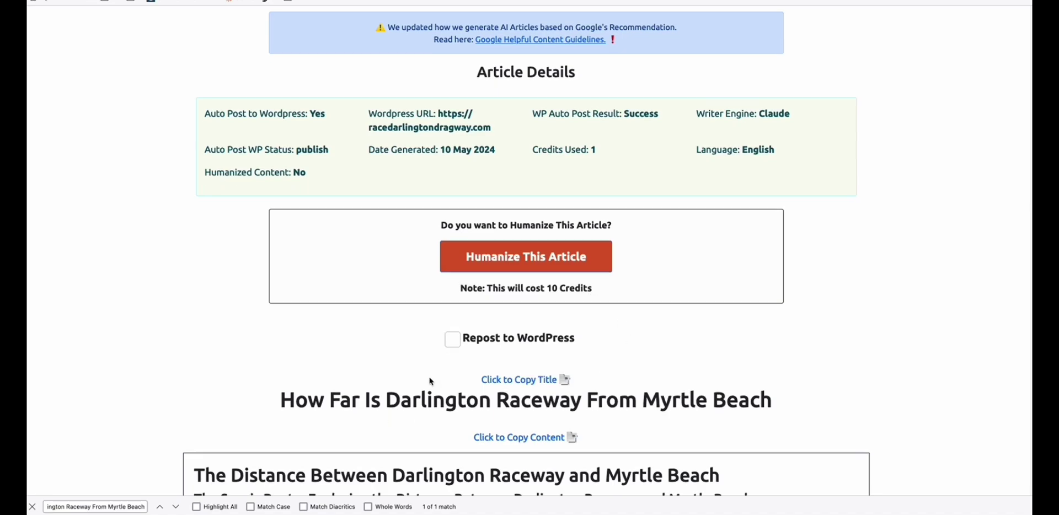
Step: Humanize the Myrtle Beach article for 10 credits and review the rewritten text
click(511, 247)
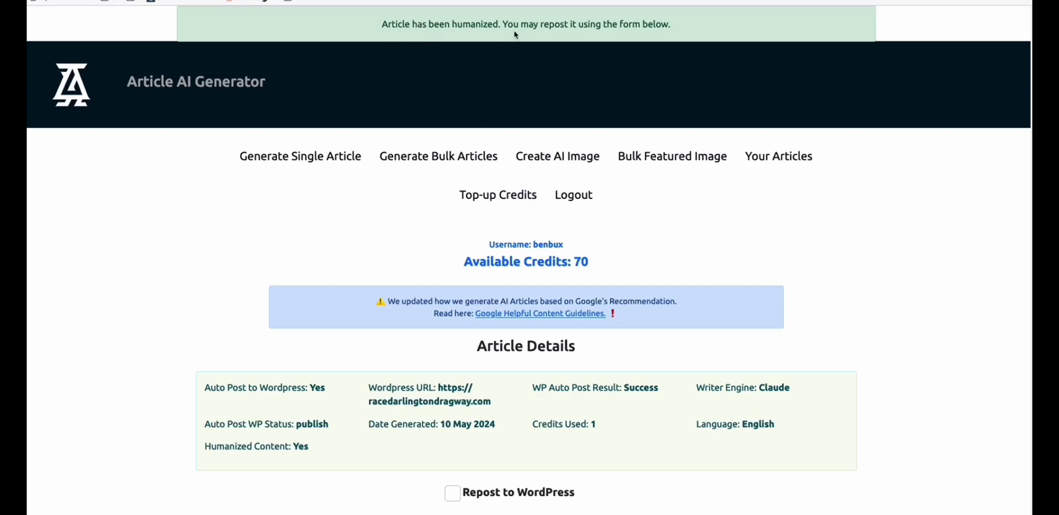
scroll(654, 26, down, 6)
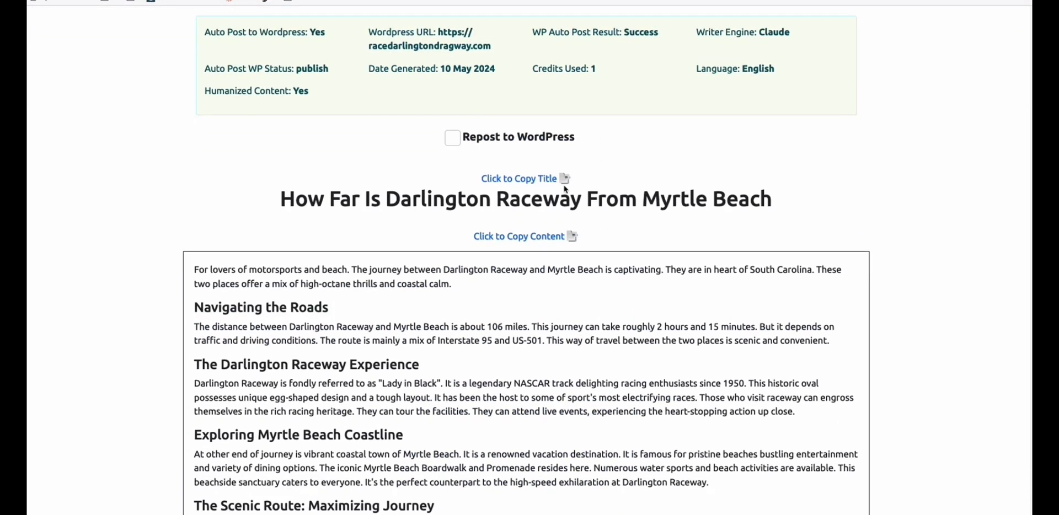
drag(201, 280, 334, 284)
click(334, 284)
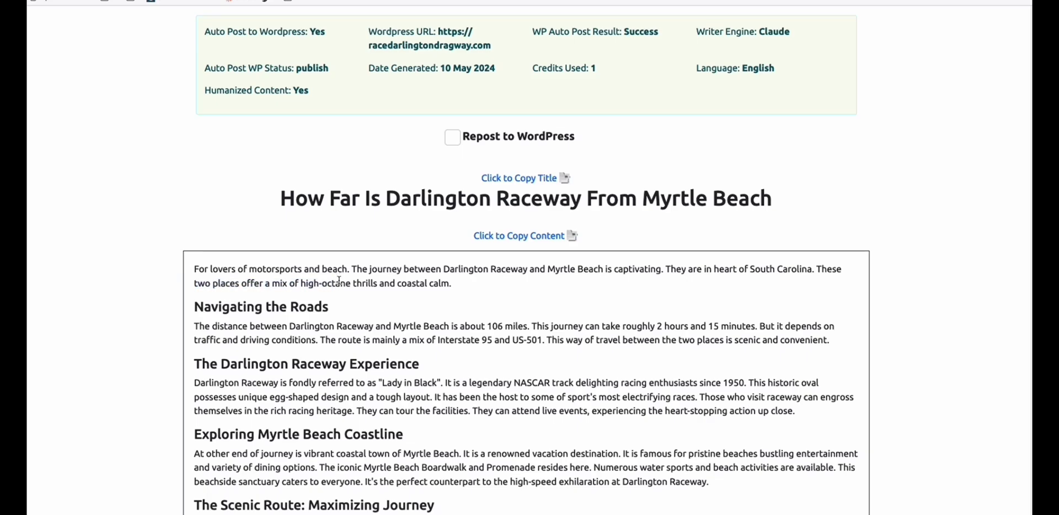
scroll(342, 290, down, 8)
scroll(414, 311, up, 10)
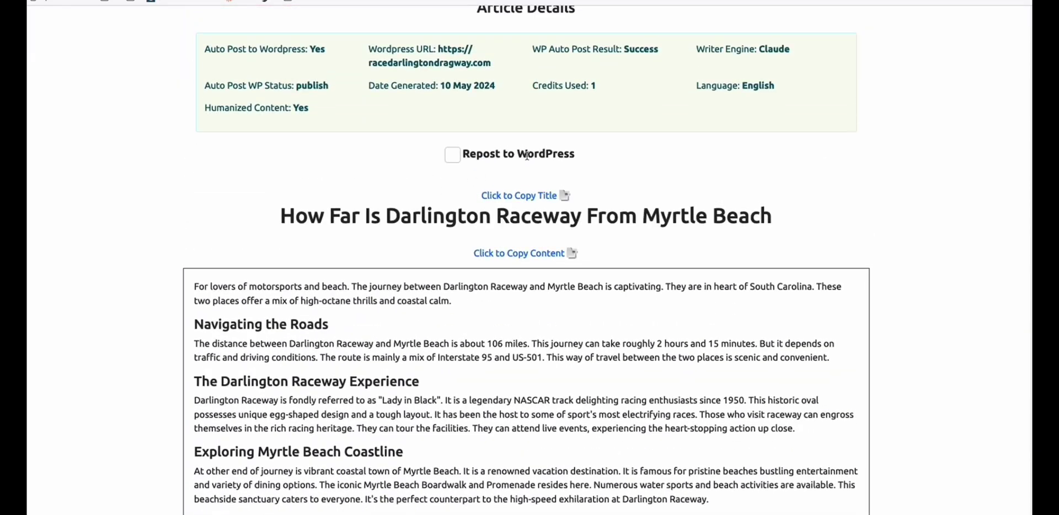
Step: Enable Repost to WordPress and repost the humanized article to post ID 41
click(452, 156)
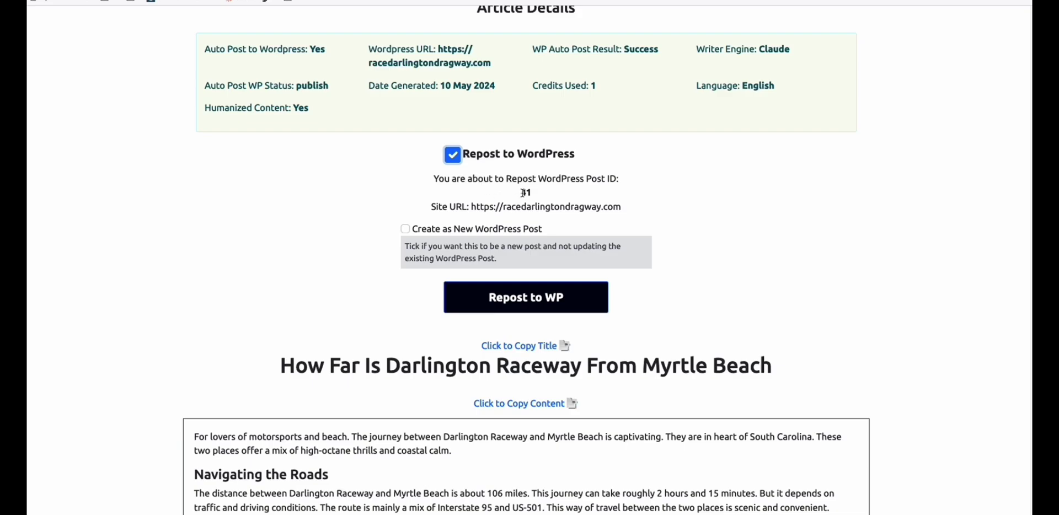
double_click(531, 193)
click(527, 187)
click(524, 295)
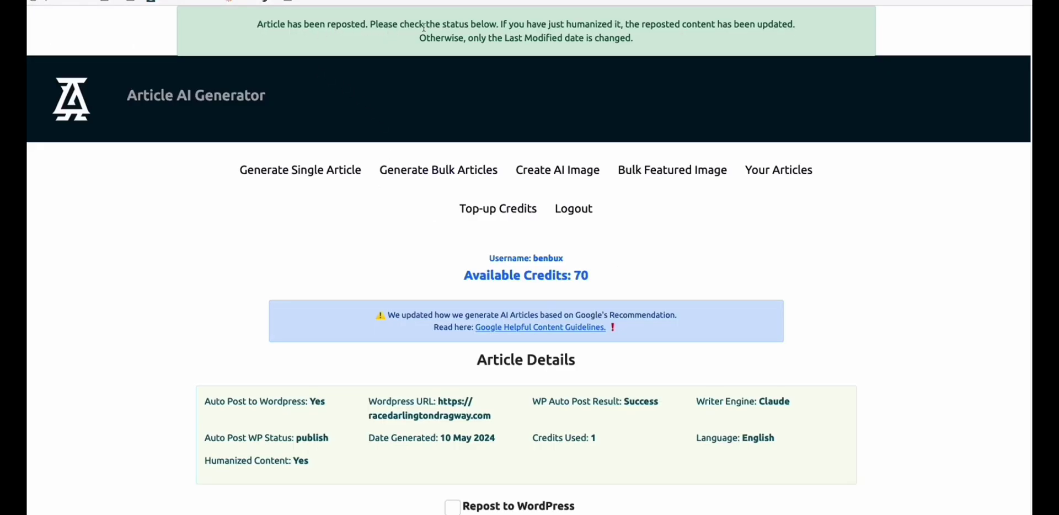
Step: Select the humanized article body on the live Myrtle Beach post and move to ZeroGPT
scroll(423, 26, down, 5)
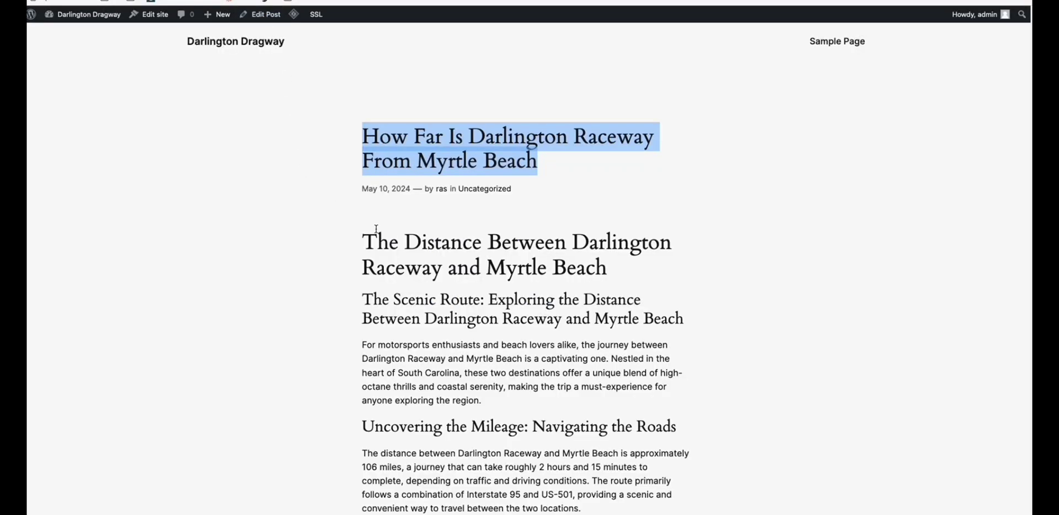
click(402, 248)
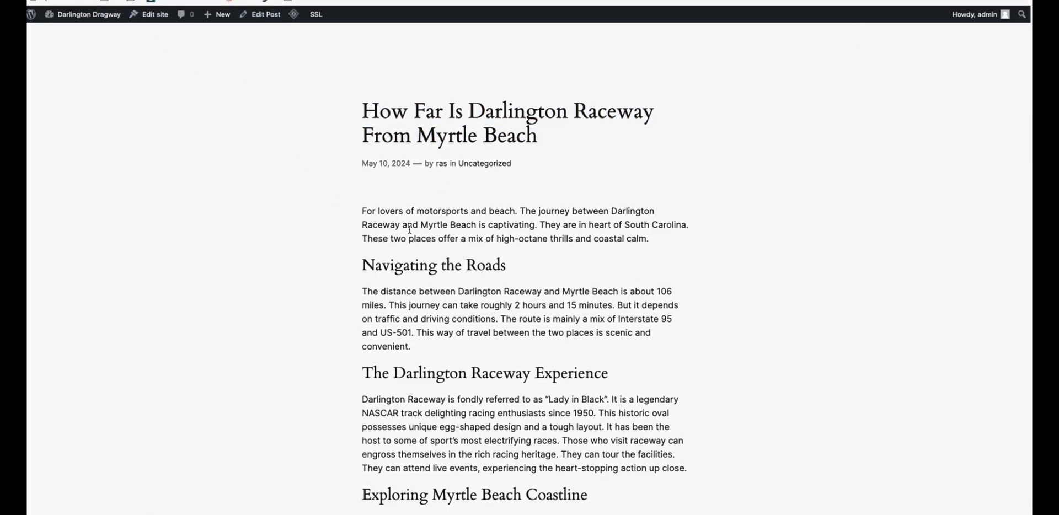
scroll(372, 229, down, 3)
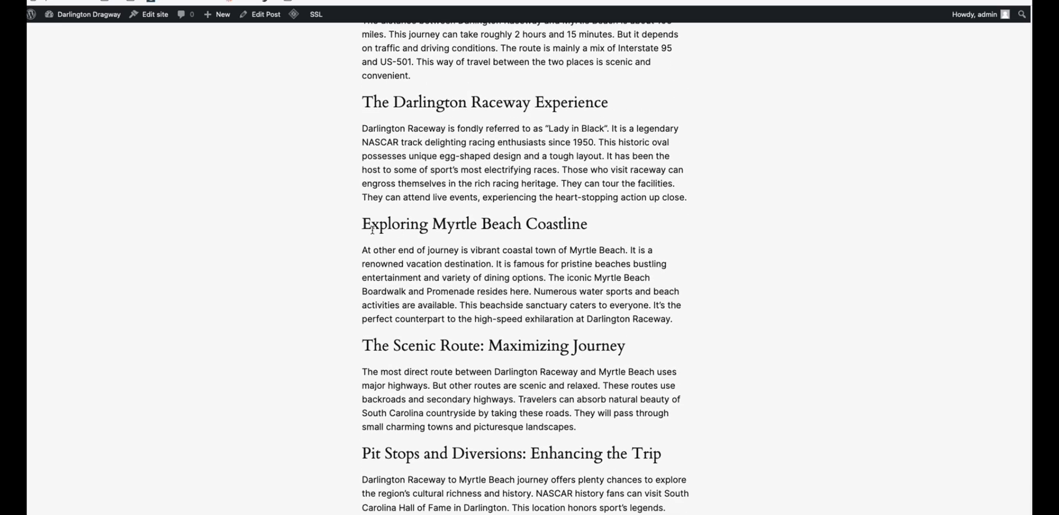
scroll(372, 229, up, 6)
drag(360, 150, 525, 490)
scroll(525, 233, down, 6)
scroll(525, 233, down, 15)
drag(525, 233, 608, 430)
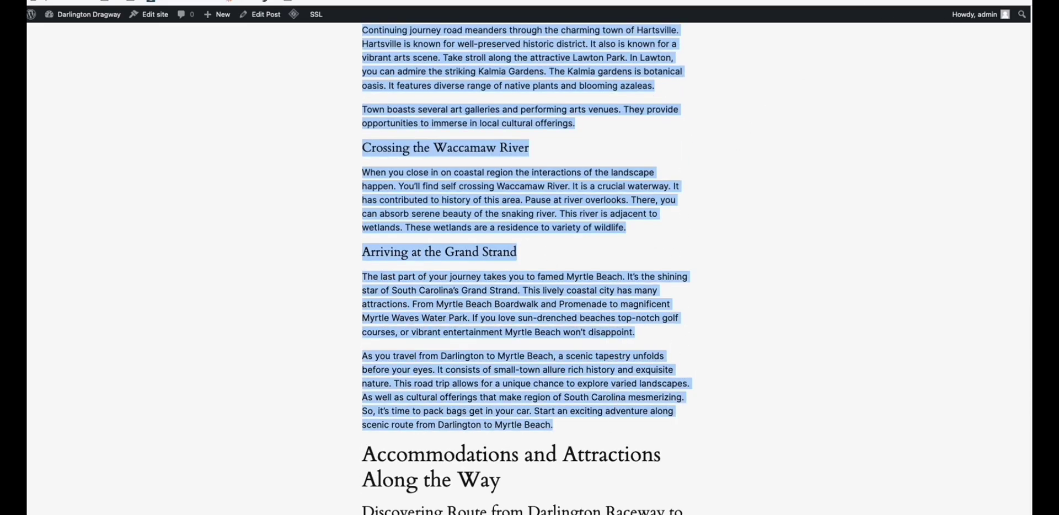
key(ctrl+Tab)
Step: Replace ZeroGPT's text with the humanized article and detect it: 11.67% AI
click(513, 131)
key(ctrl+a)
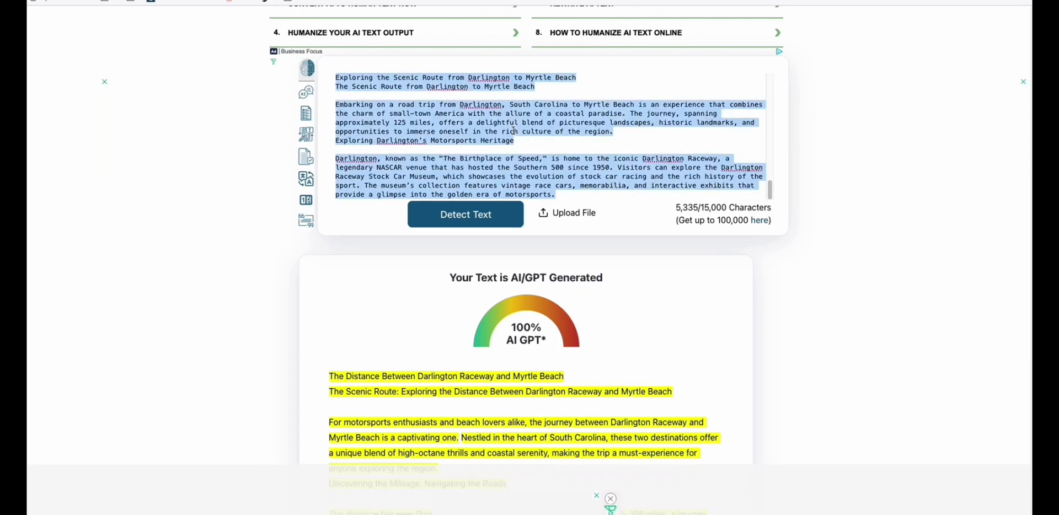
key(ctrl+v)
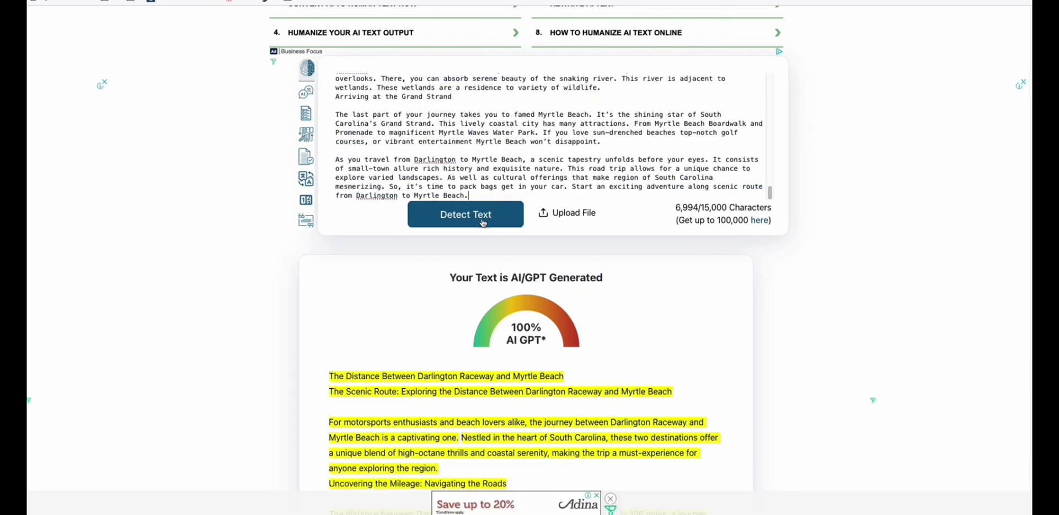
click(483, 223)
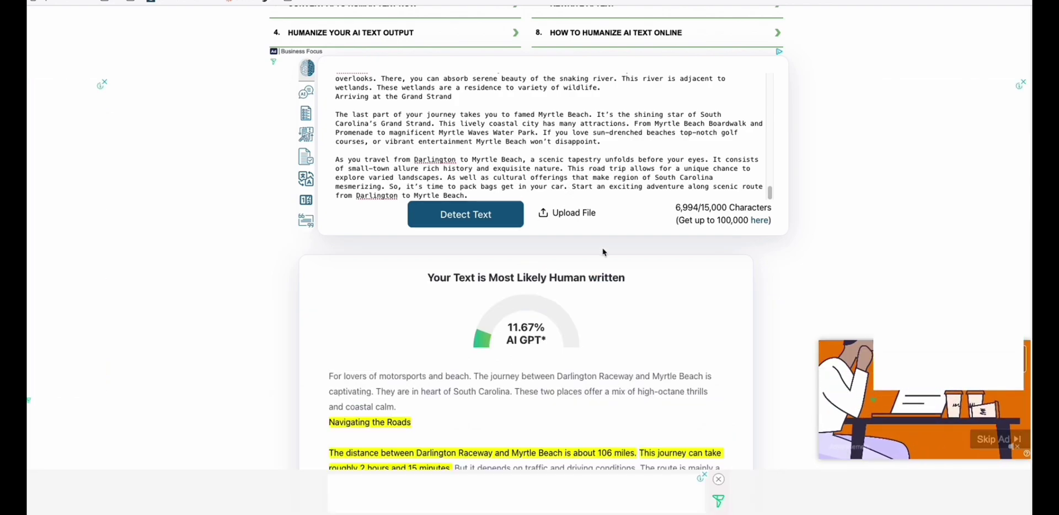
scroll(598, 254, down, 1)
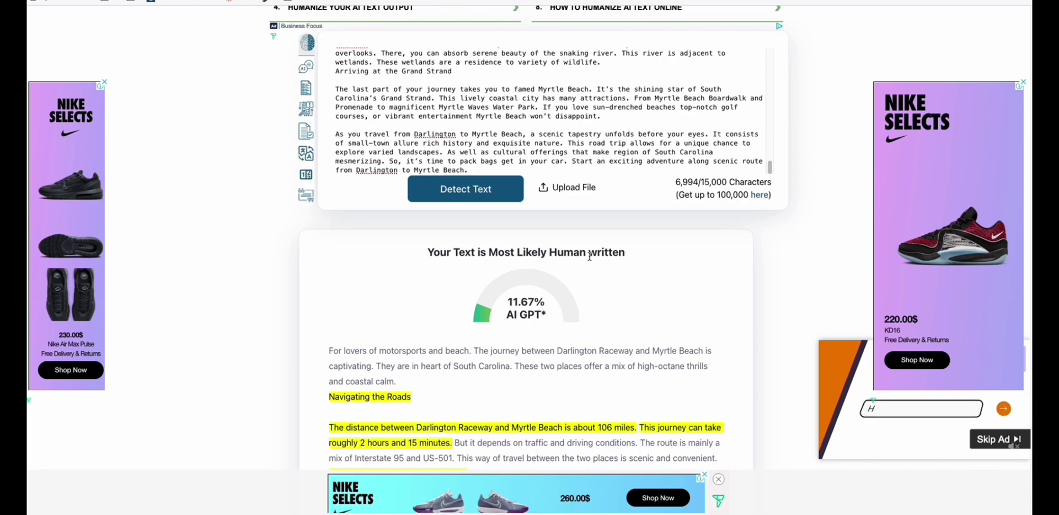
scroll(590, 256, down, 4)
drag(508, 107, 534, 106)
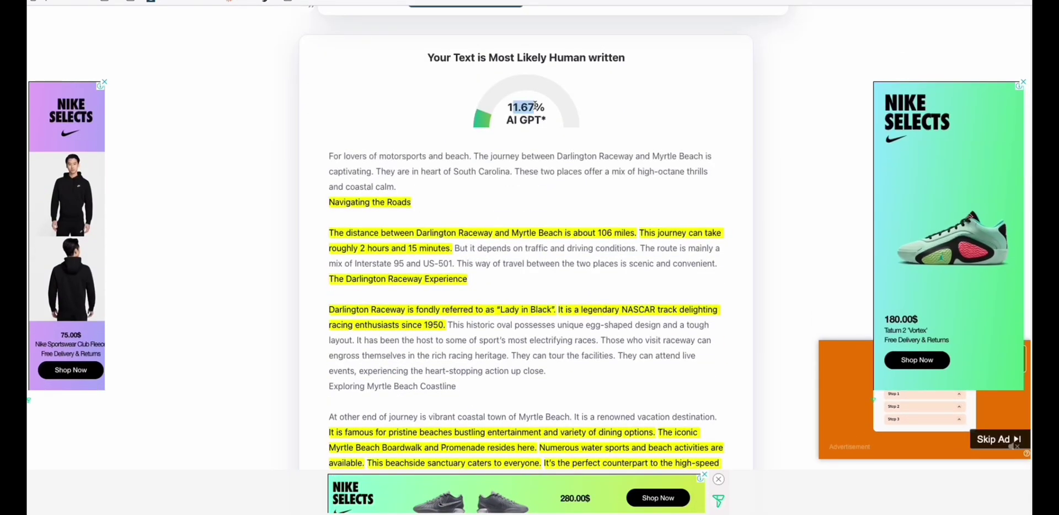
click(534, 104)
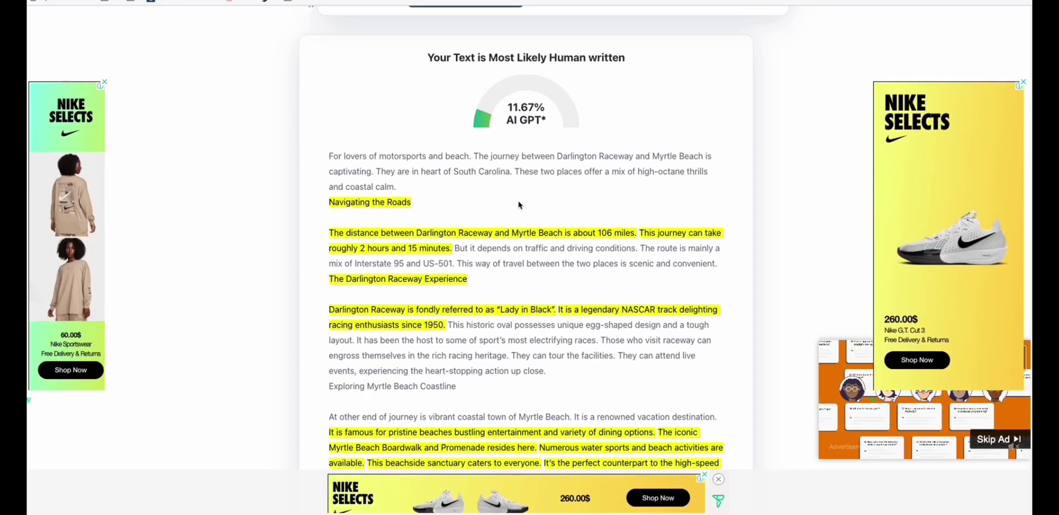
Step: Review ZeroGPT's results for the 6,994-character article, judged most likely human written
scroll(522, 207, down, 2)
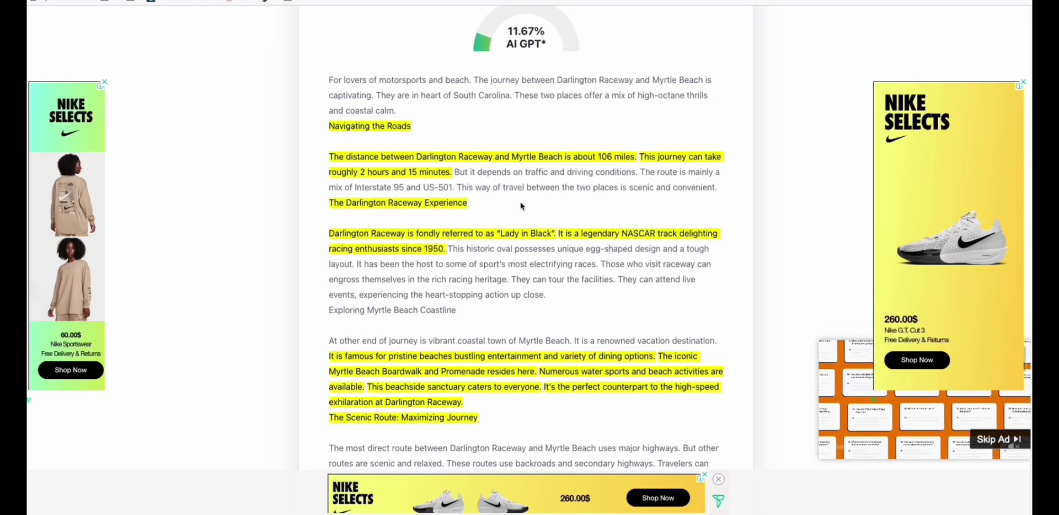
scroll(522, 207, down, 1)
scroll(521, 207, down, 2)
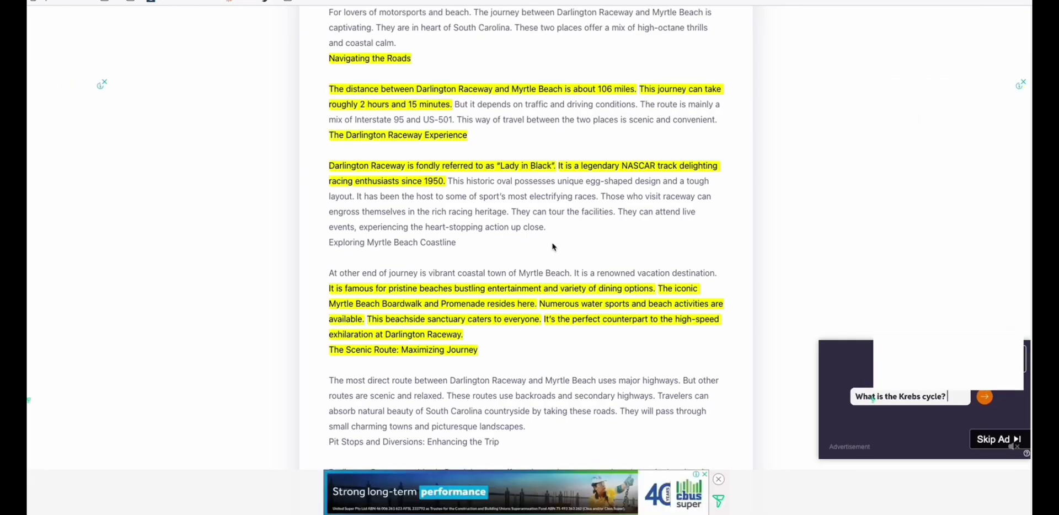
scroll(553, 247, up, 8)
drag(517, 351, 553, 365)
scroll(552, 365, up, 1)
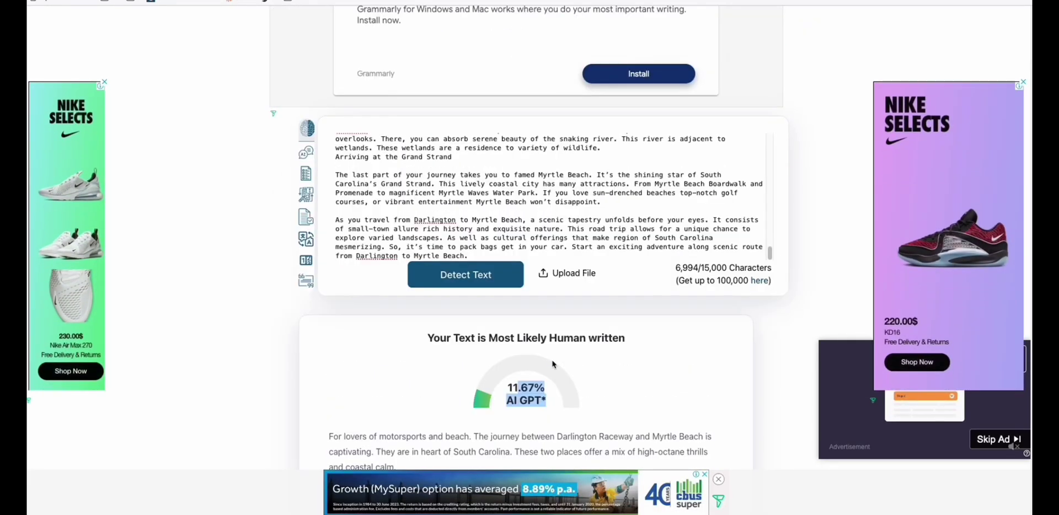
scroll(551, 363, down, 12)
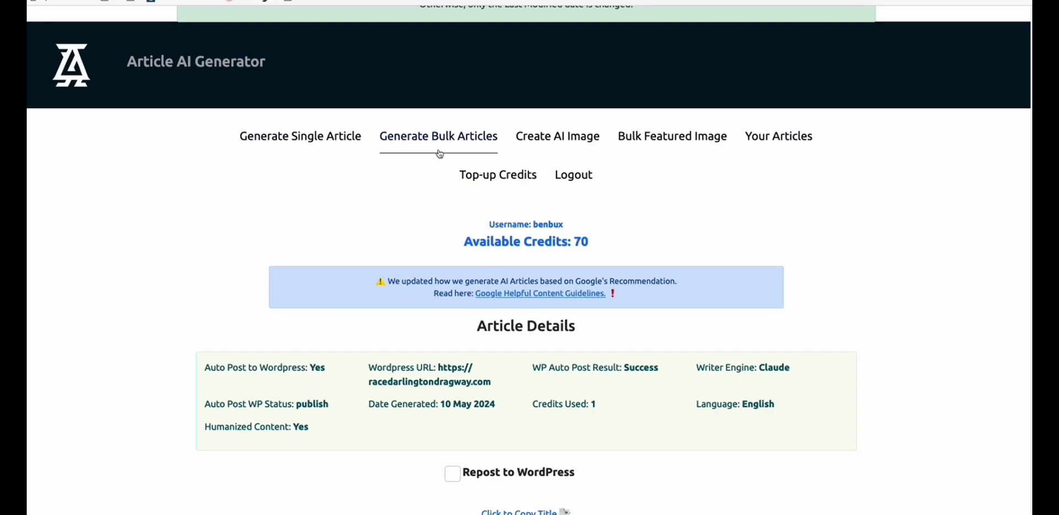
Step: Locate the Myrtle Beach article in the generated list and check its Humanized status
click(790, 145)
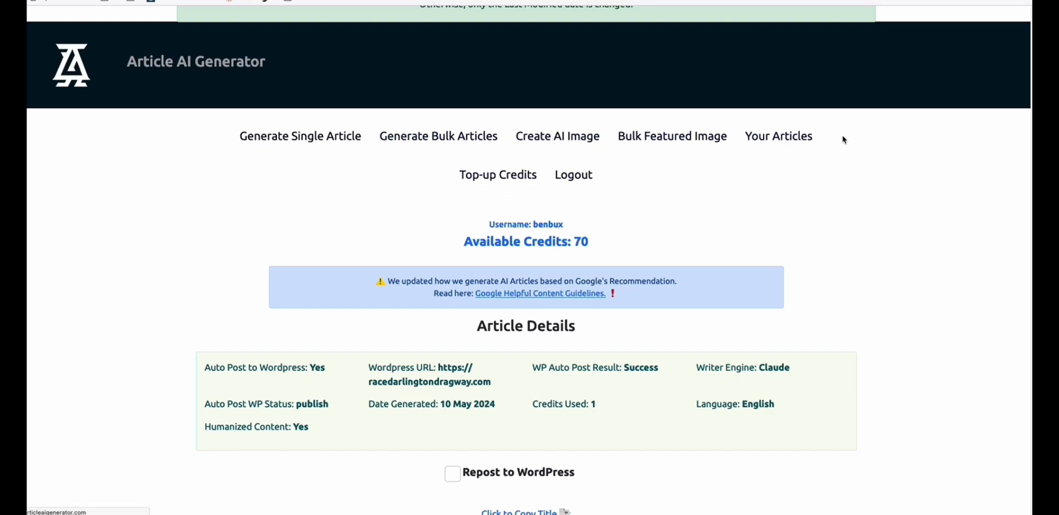
scroll(749, 248, down, 10)
scroll(827, 94, down, 10)
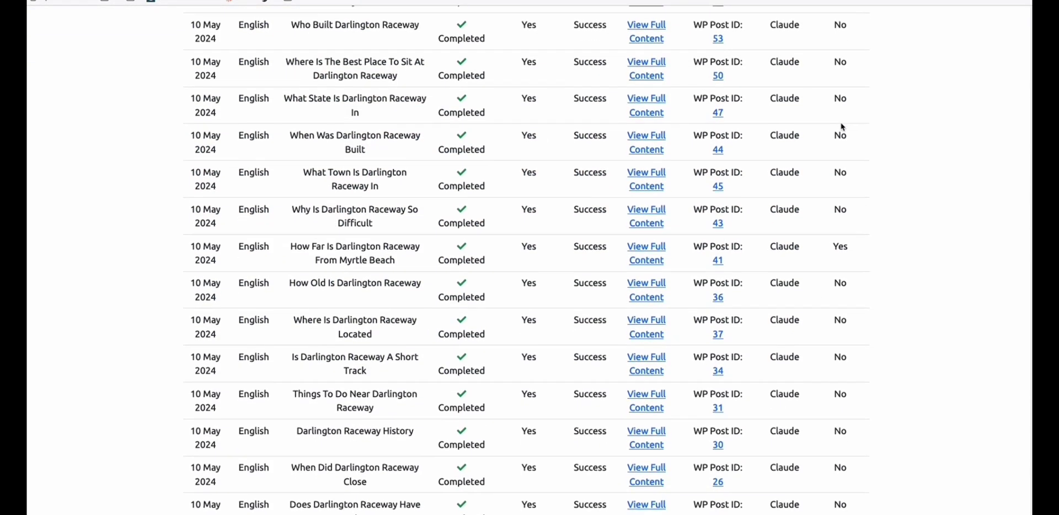
scroll(848, 168, down, 3)
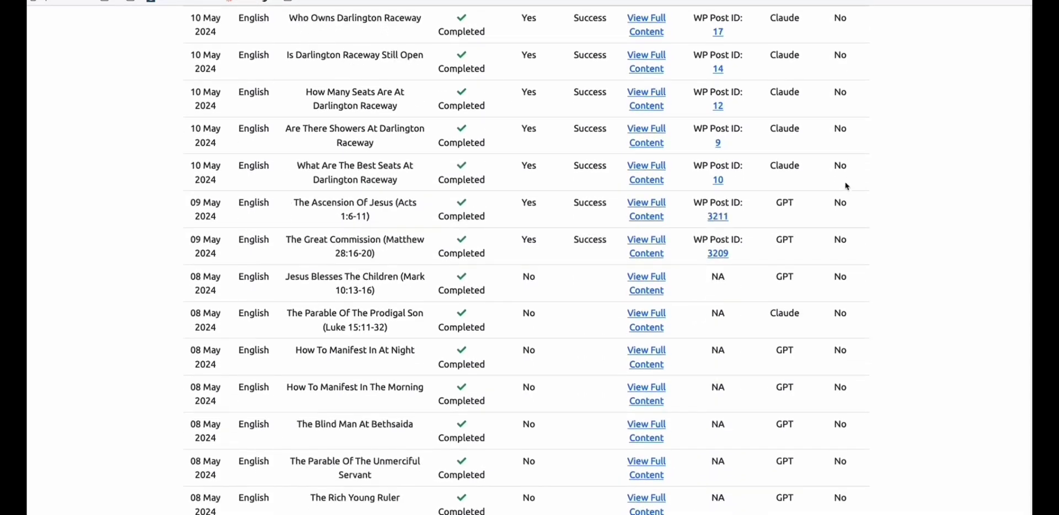
scroll(494, 246, up, 4)
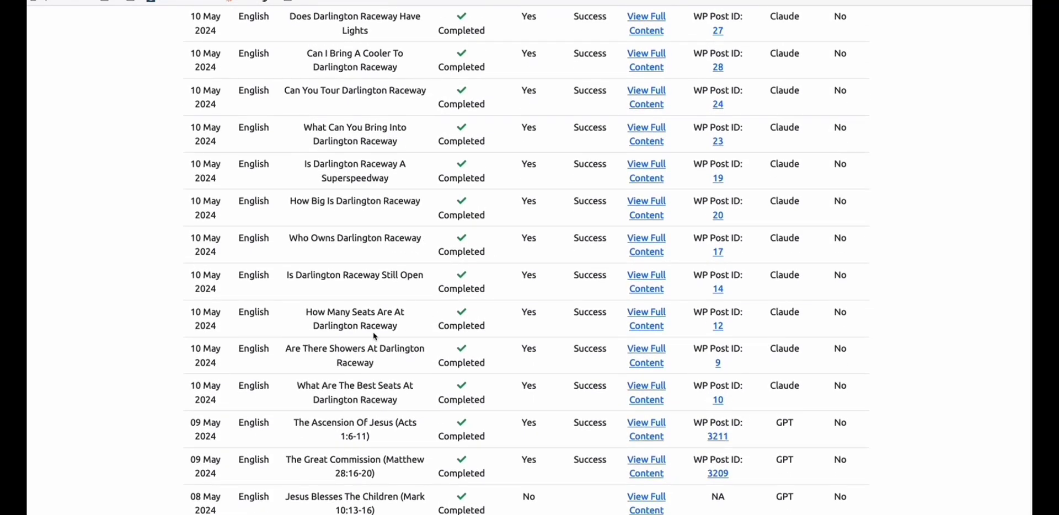
key(ctrl+f)
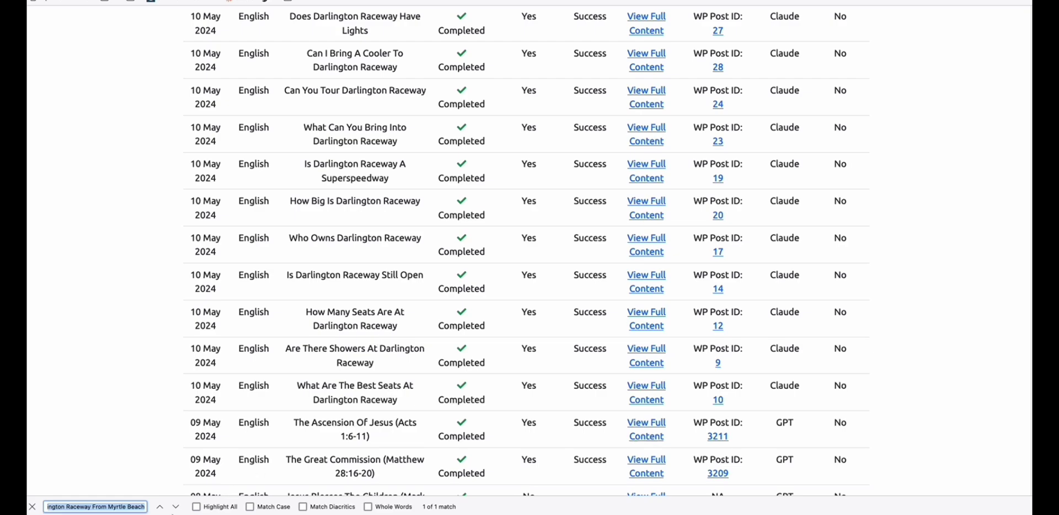
click(160, 507)
double_click(839, 243)
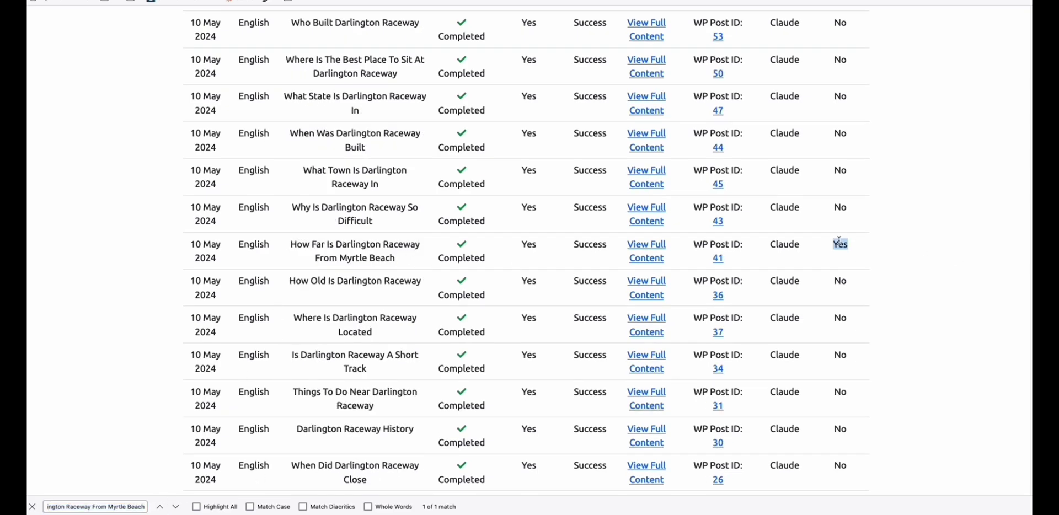
click(839, 242)
Step: Select titles 'Where Is The Best Place To Sit At Darlington Raceway', 'Who Built Darlington Raceway', and the Lady In Black article
scroll(434, 263, up, 1)
scroll(435, 268, up, 1)
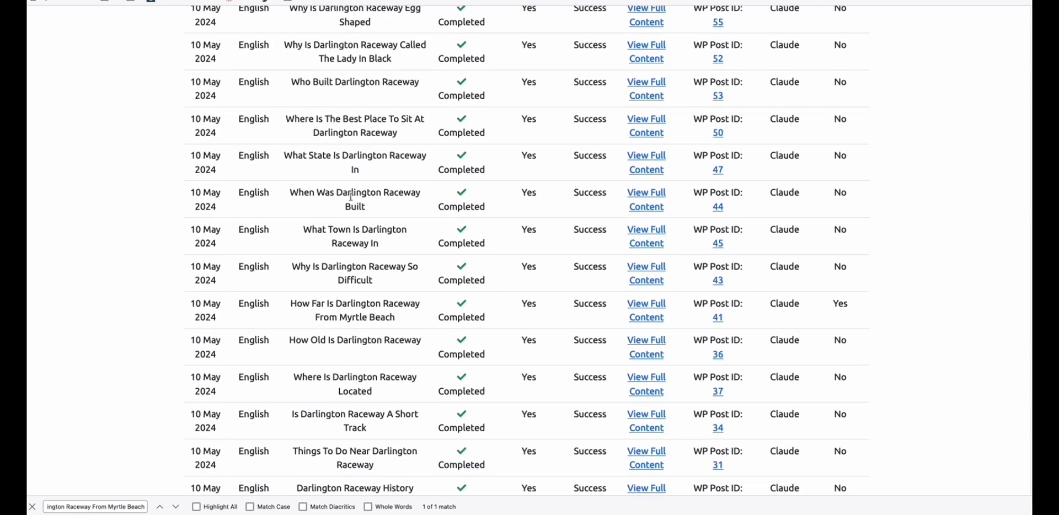
drag(287, 120, 396, 141)
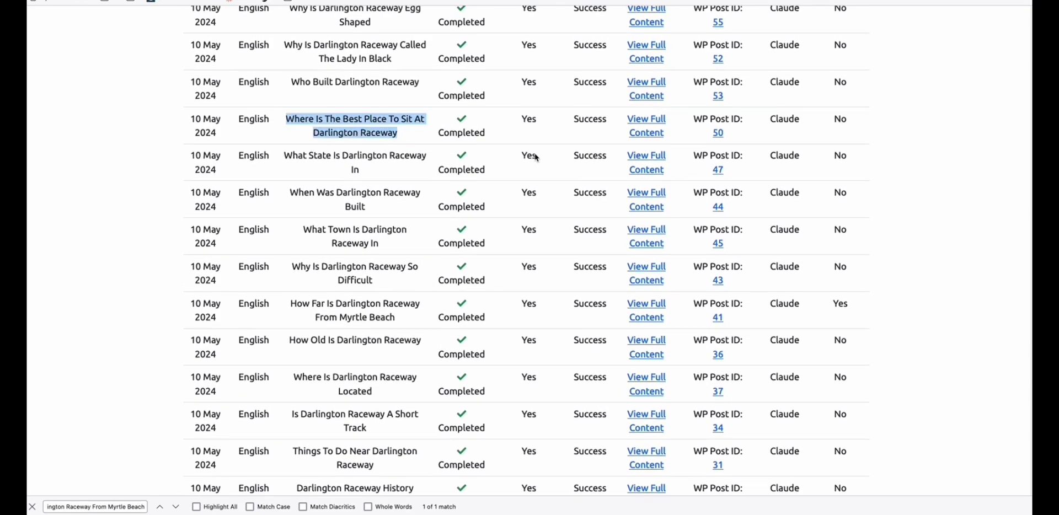
scroll(648, 158, up, 1)
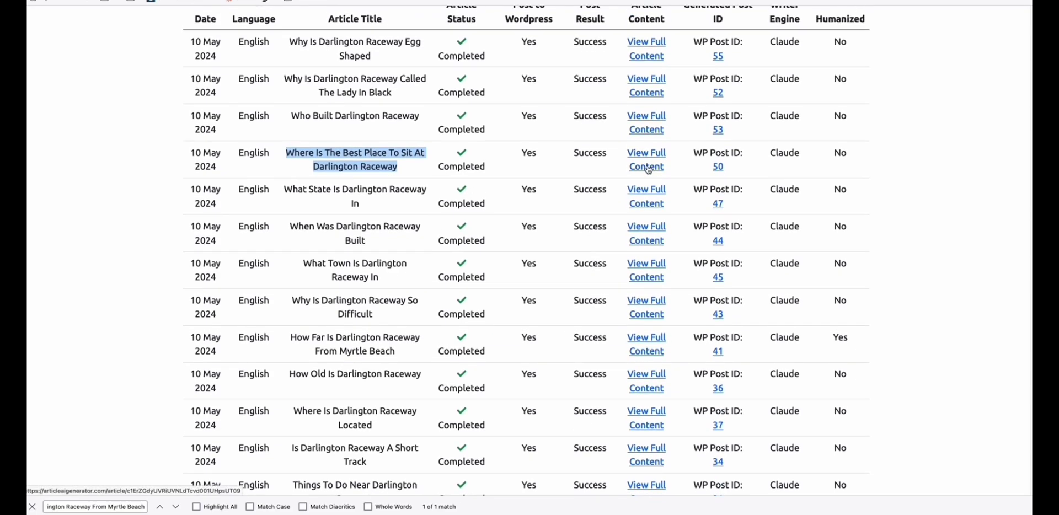
triple_click(375, 127)
click(320, 89)
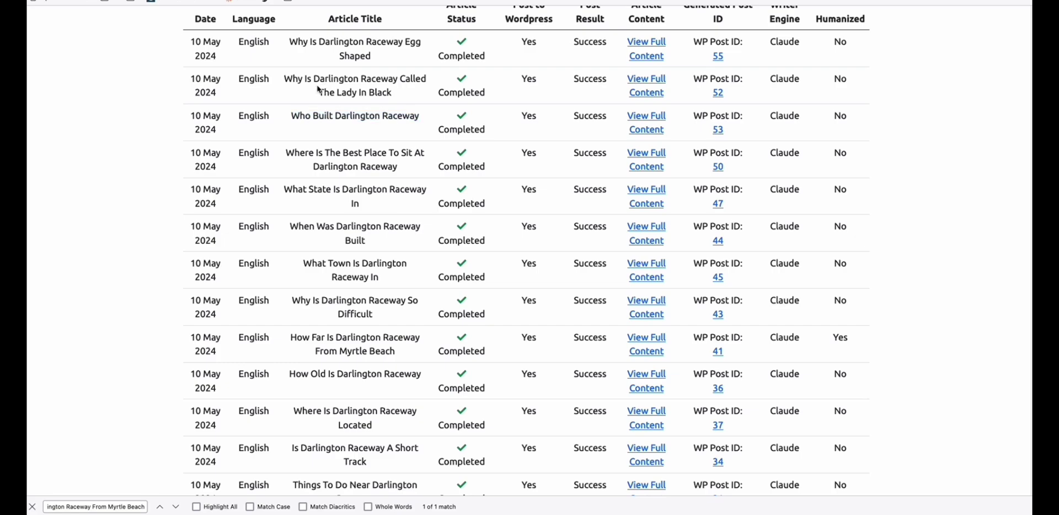
triple_click(336, 88)
click(406, 91)
scroll(401, 183, up, 10)
scroll(419, 210, down, 6)
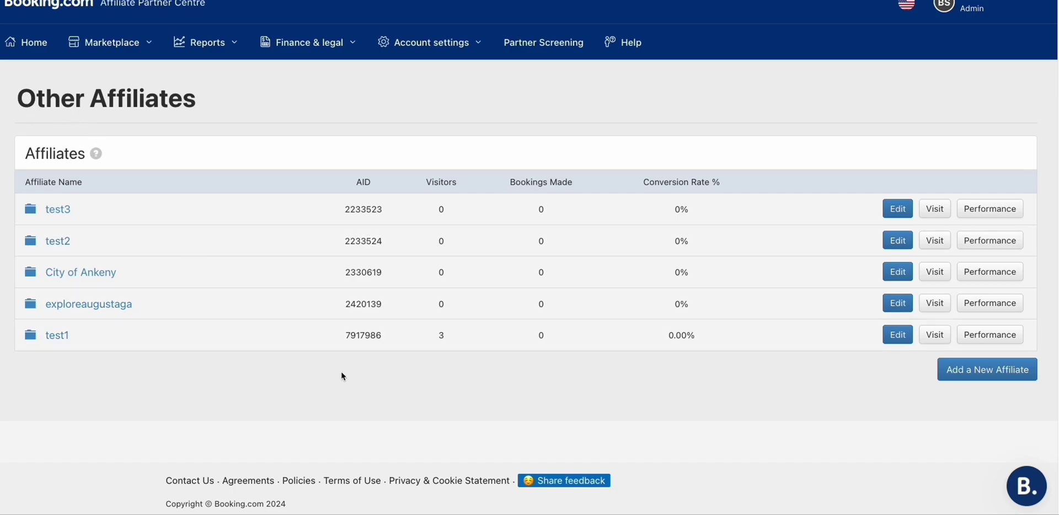
click(987, 369)
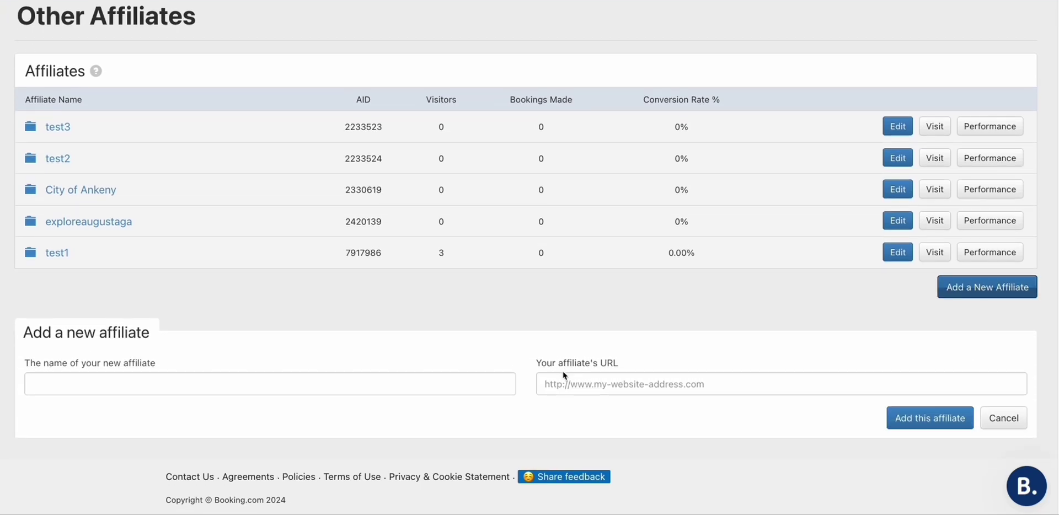
scroll(560, 368, up, 3)
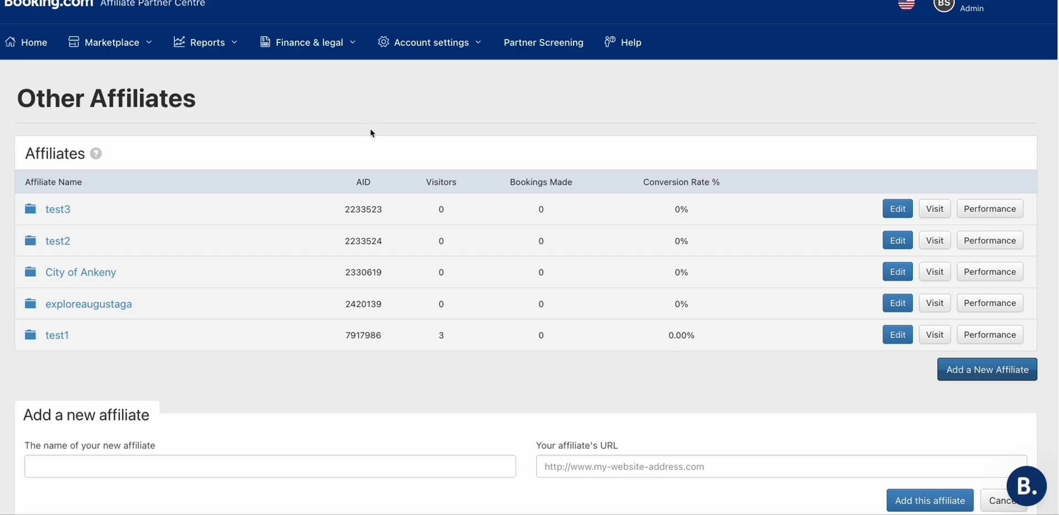
scroll(371, 133, down, 1)
click(181, 414)
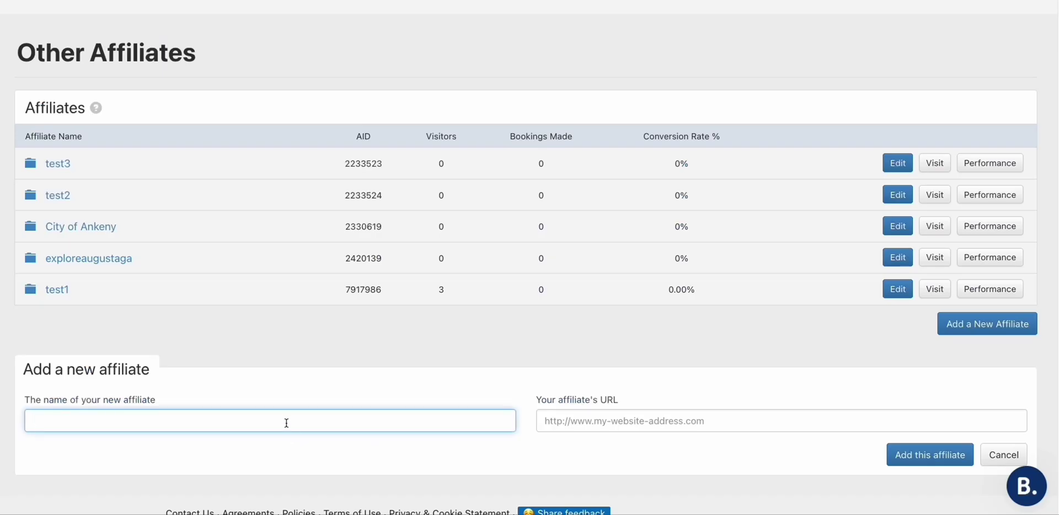
text(racedarlingtondragway)
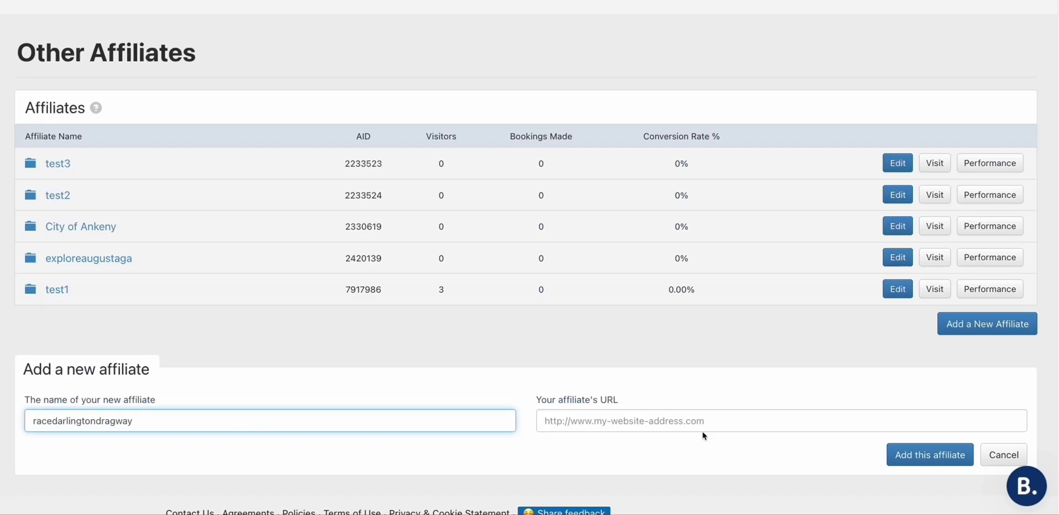
click(648, 428)
text(https://)
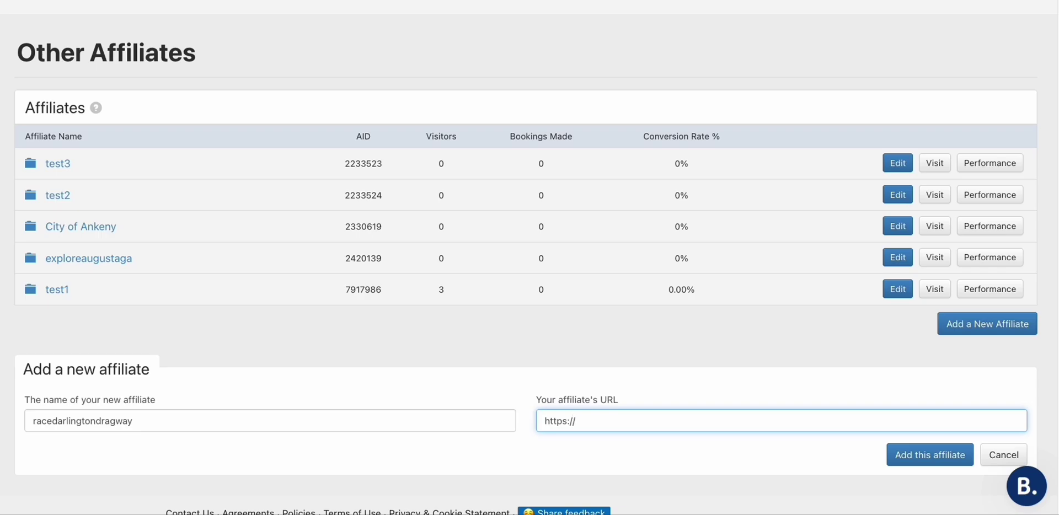
text(racedarlingtondragway)
text(.co)
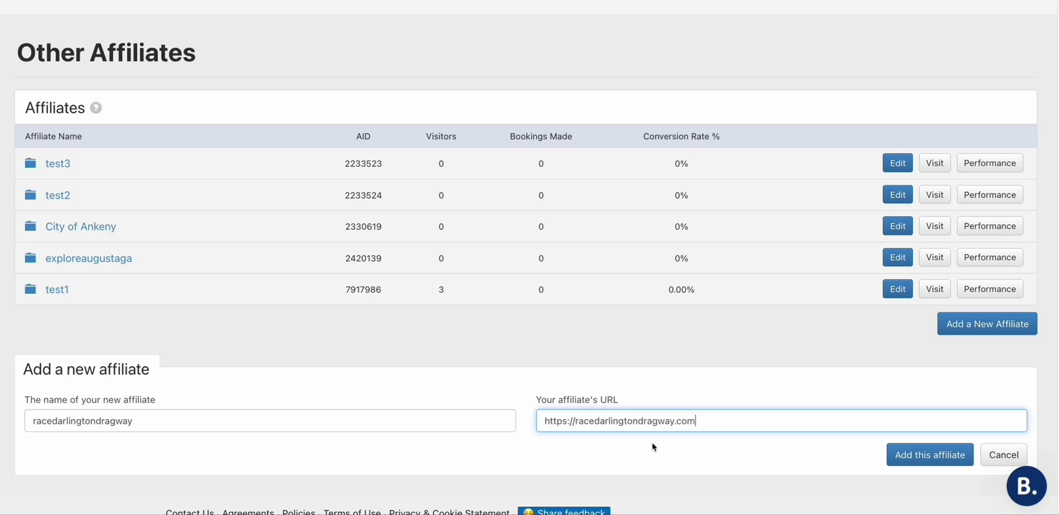
click(927, 455)
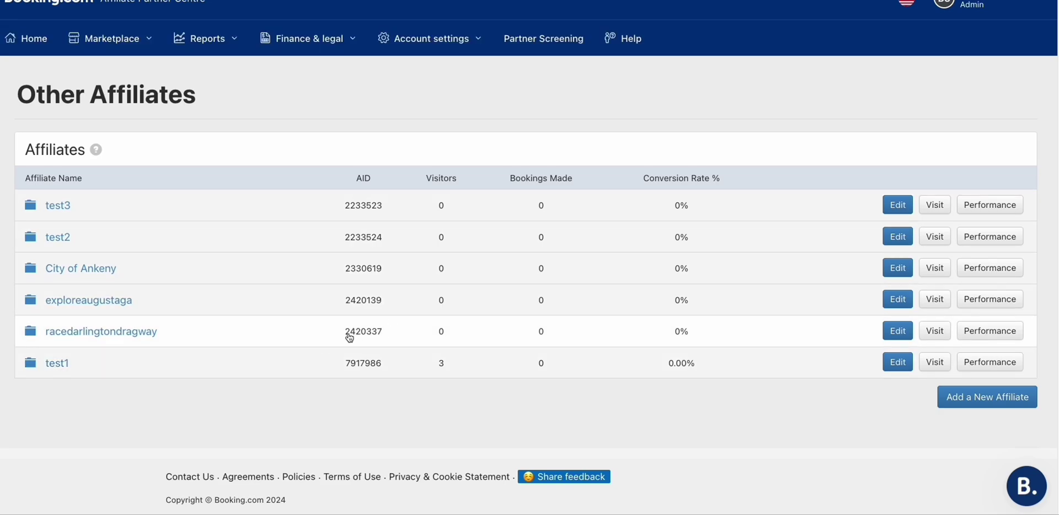
Step: Go to the Marketplace's All products list and open the Map Widget card under Additional products
click(463, 39)
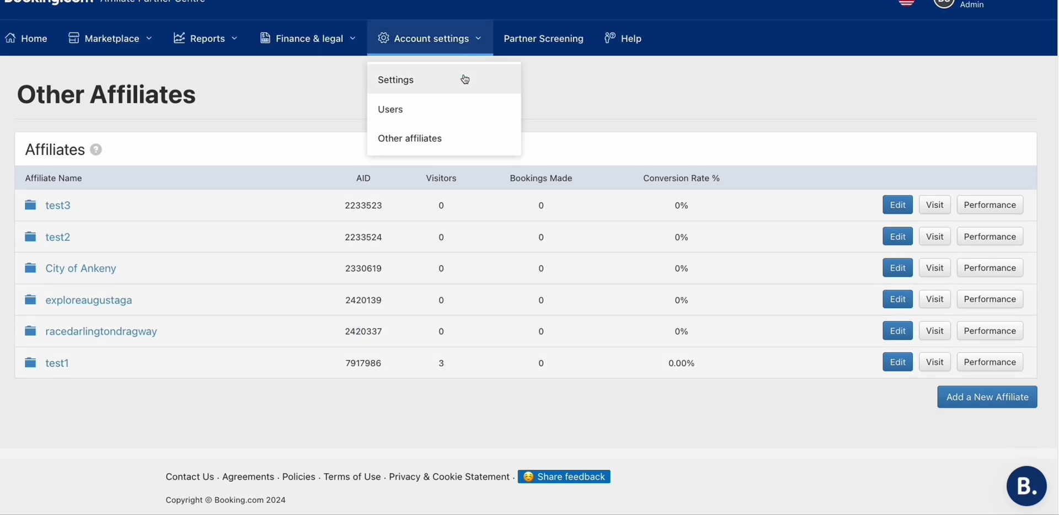
mouse_move(134, 39)
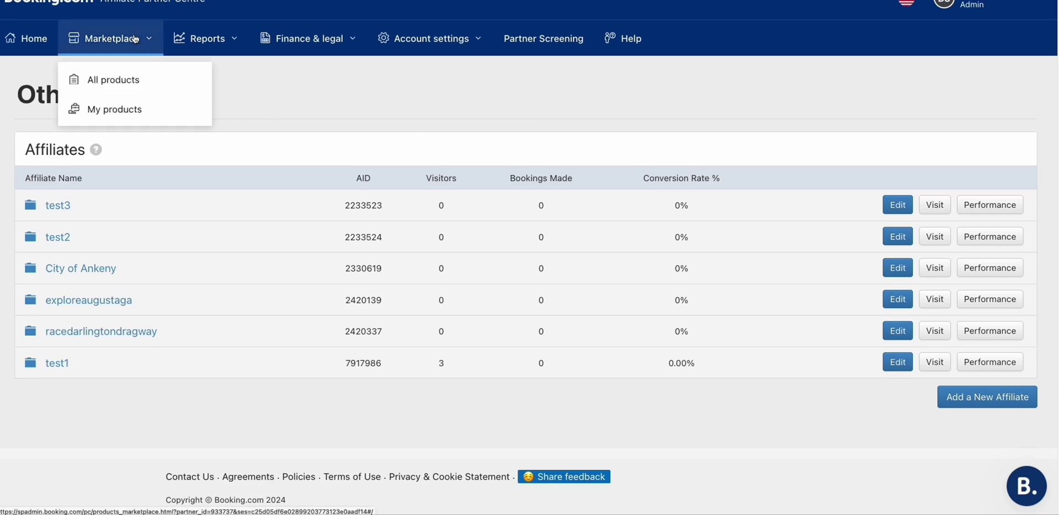
click(107, 89)
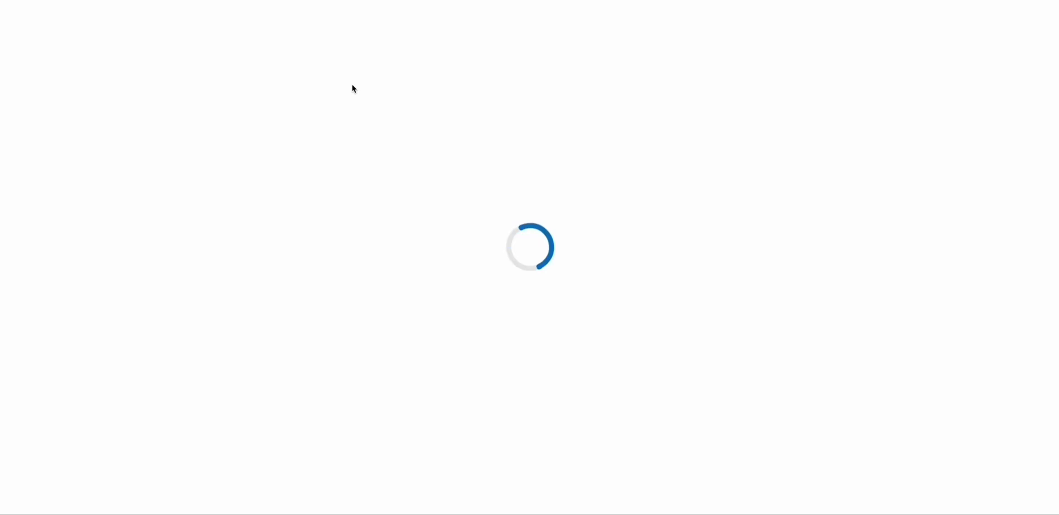
scroll(469, 163, down, 5)
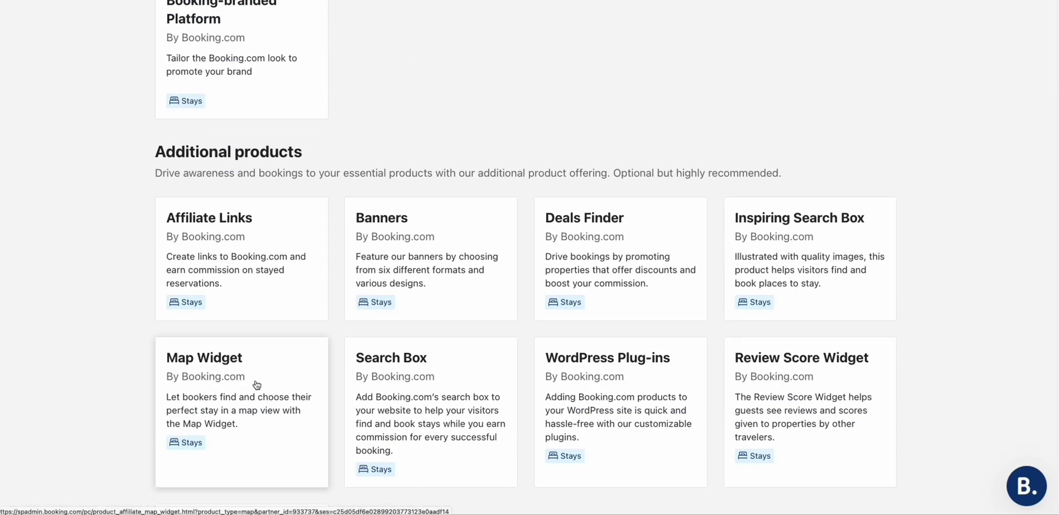
click(257, 384)
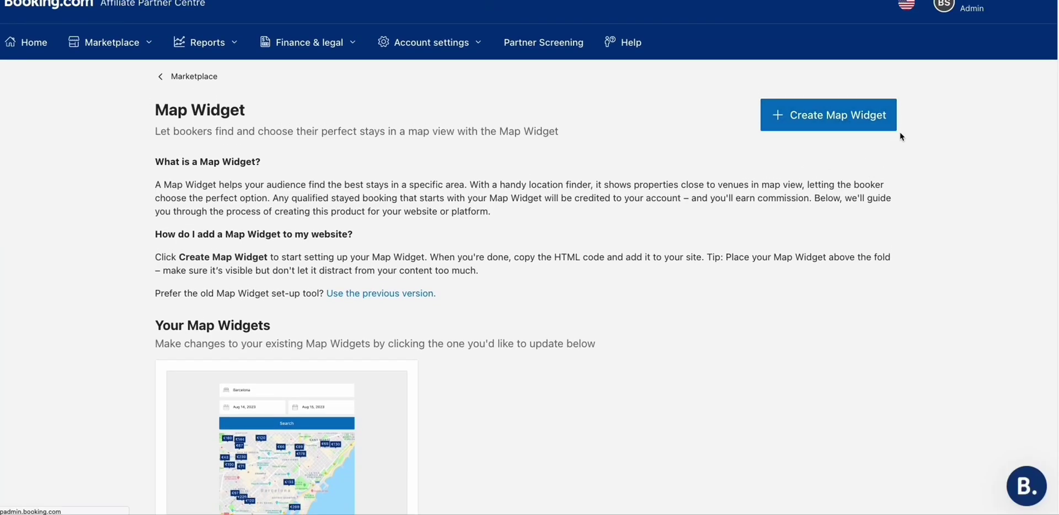
Step: Create a Map Widget and replace the Amsterdam preview with Raceway Inn Darlington By OYO
click(900, 135)
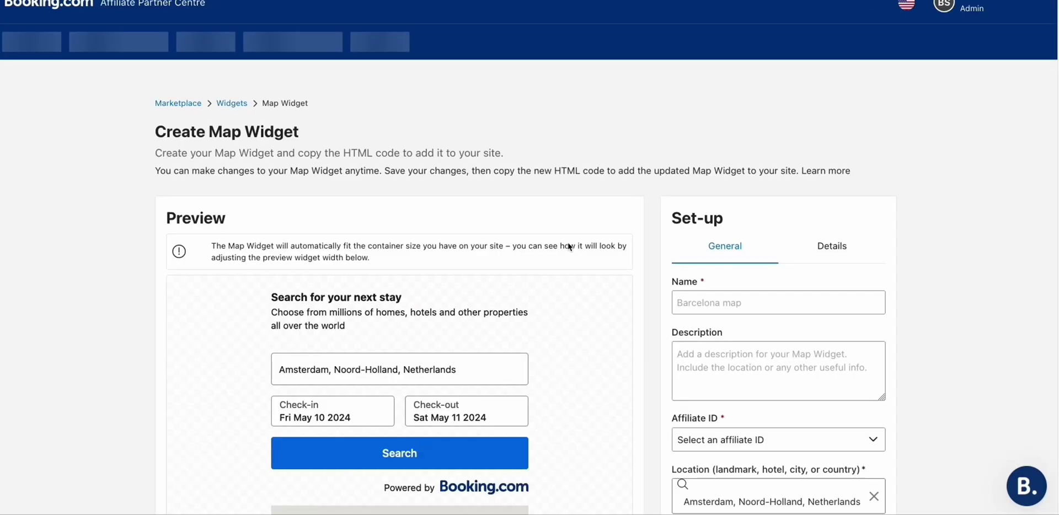
scroll(448, 263, down, 3)
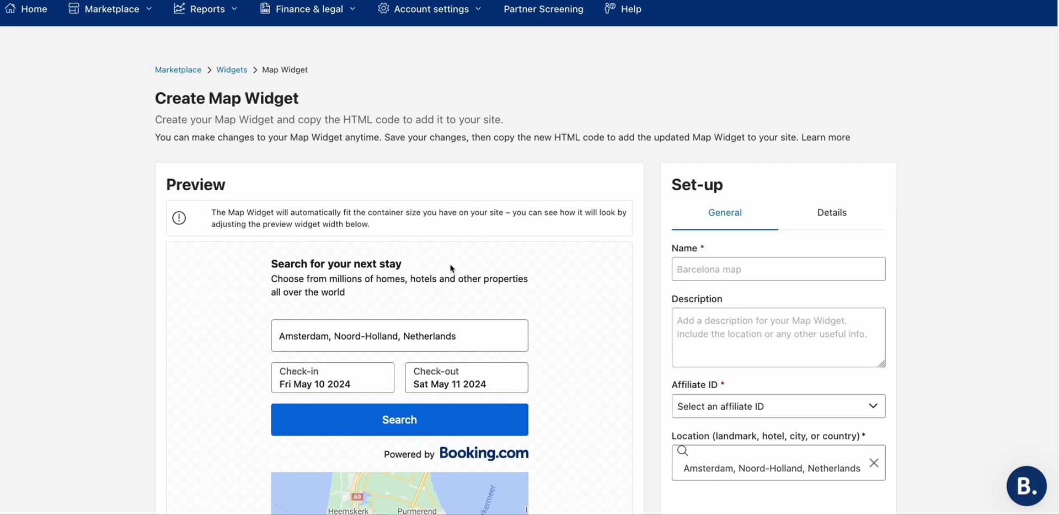
click(462, 270)
triple_click(463, 270)
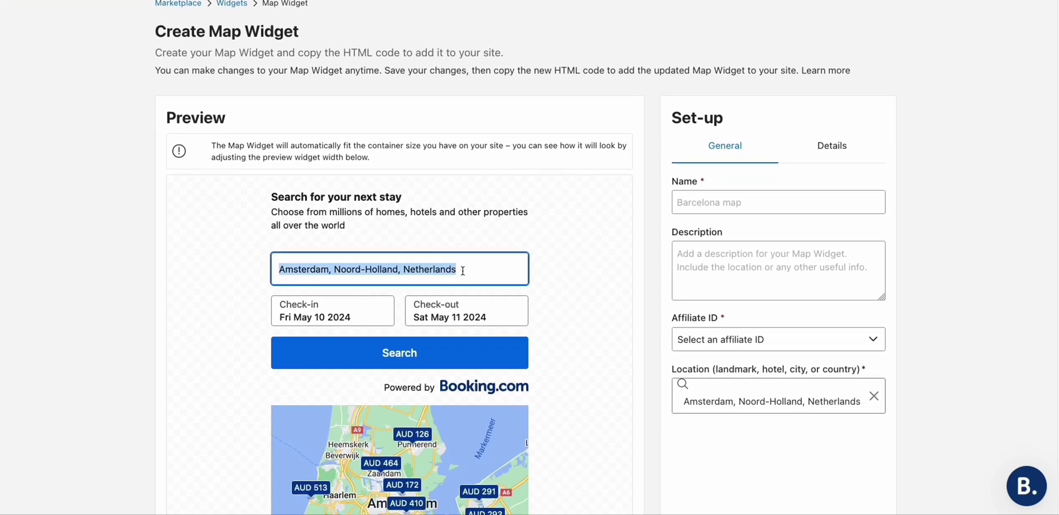
text(darli)
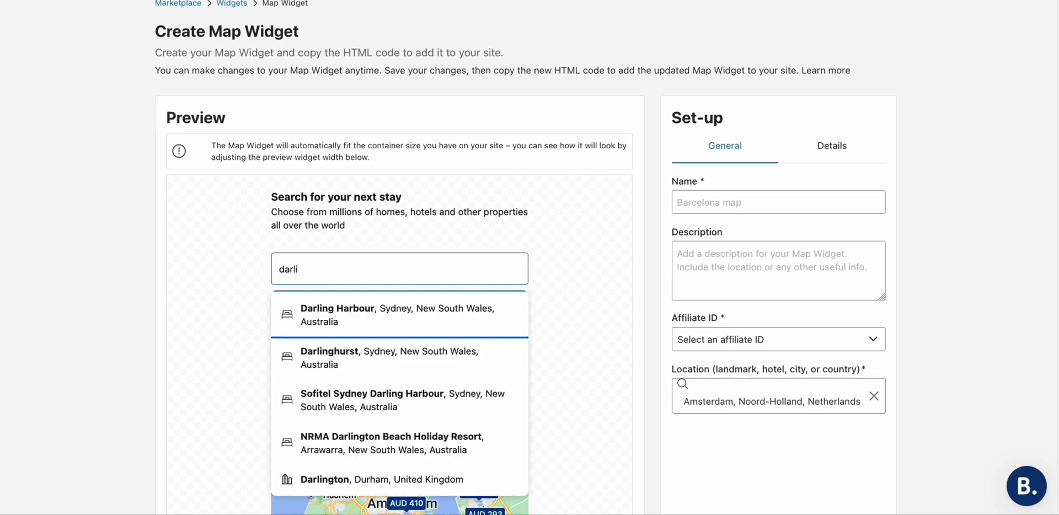
click(321, 269)
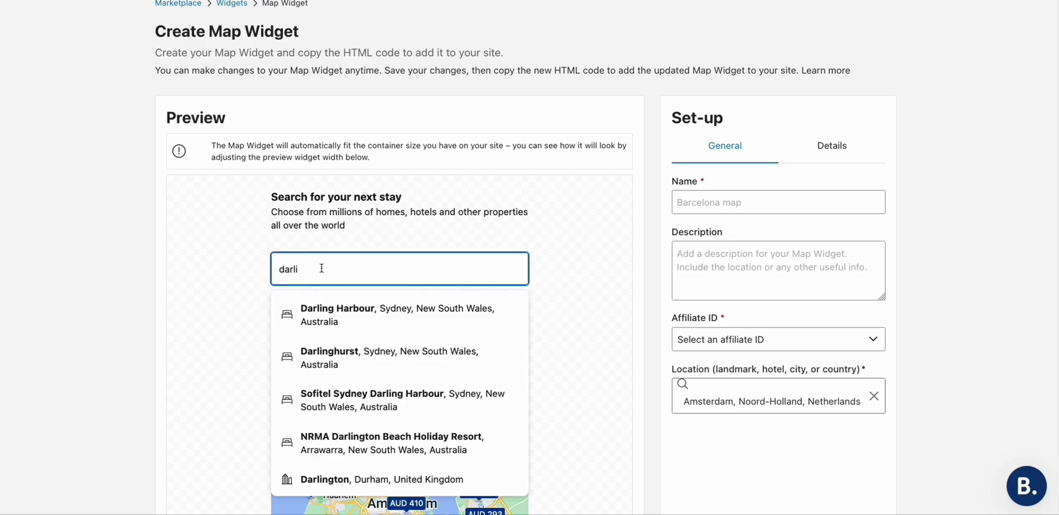
text(ngton racewa)
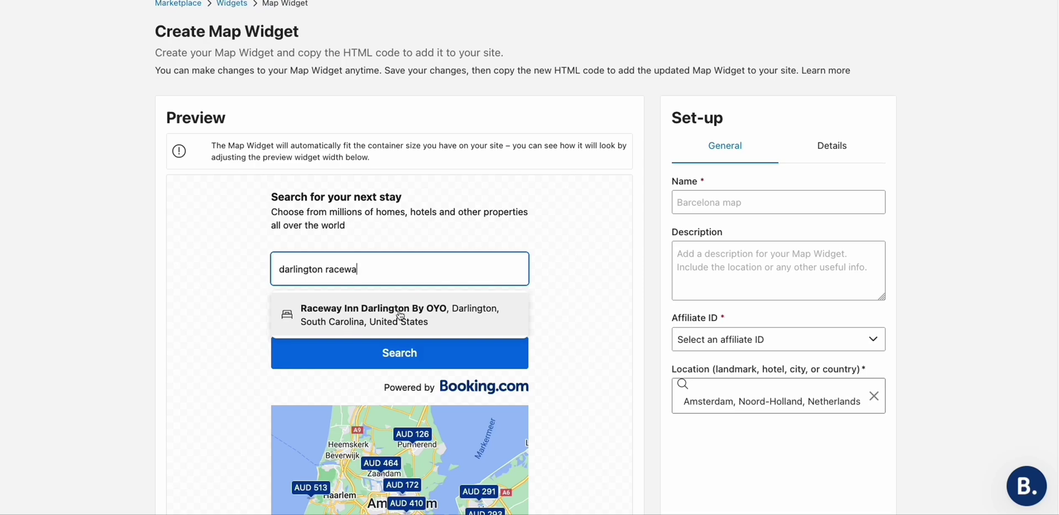
click(422, 317)
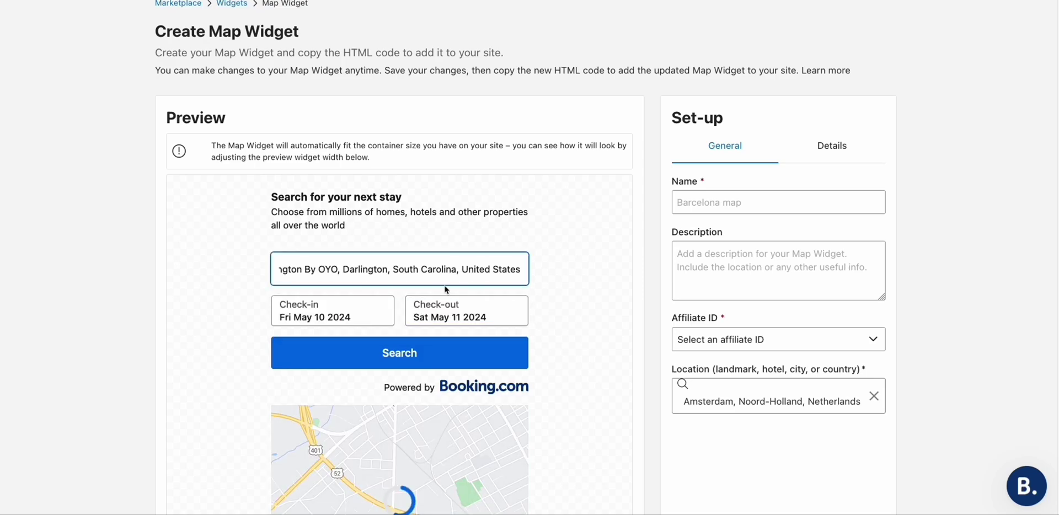
Step: Close the hotel card to see the whole map, then open the affiliate ID list
scroll(583, 231, down, 3)
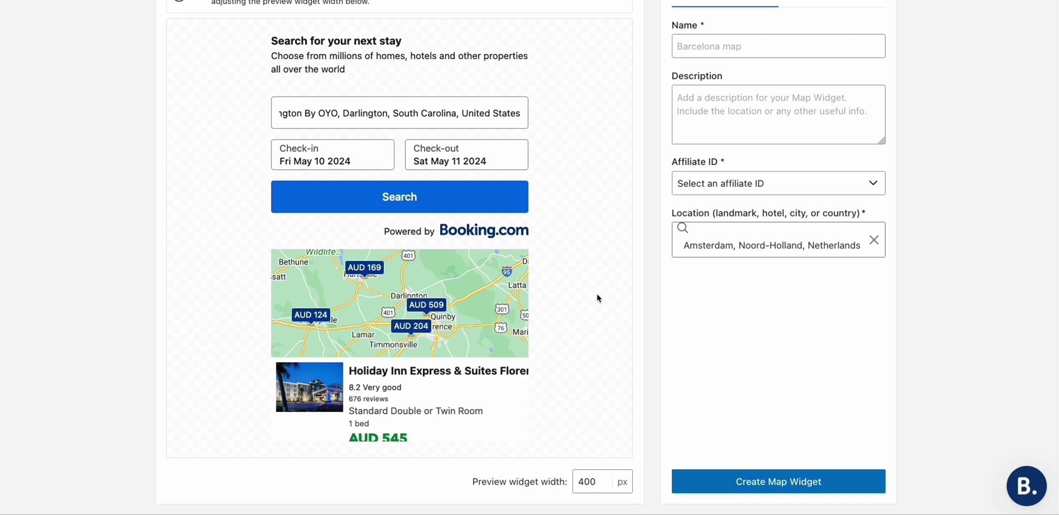
click(461, 299)
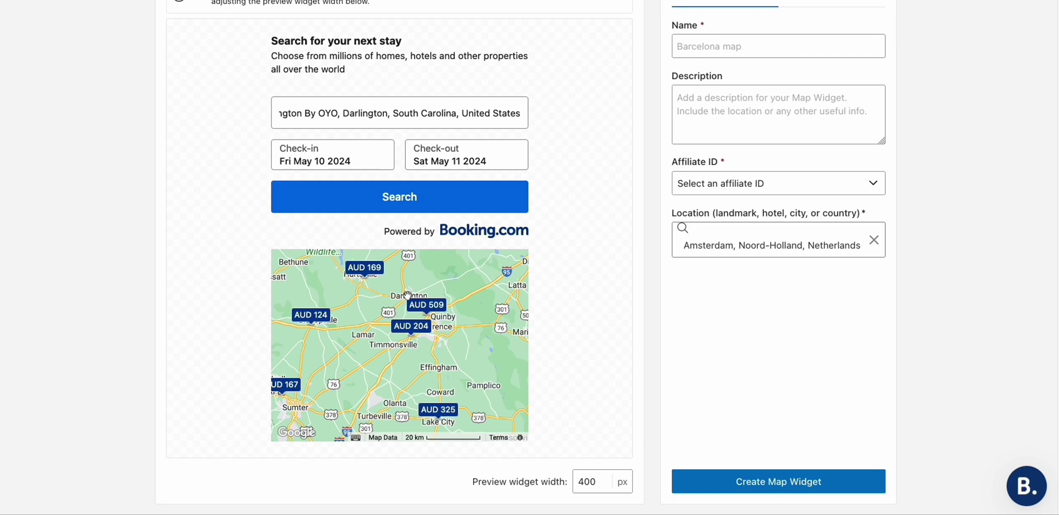
click(783, 184)
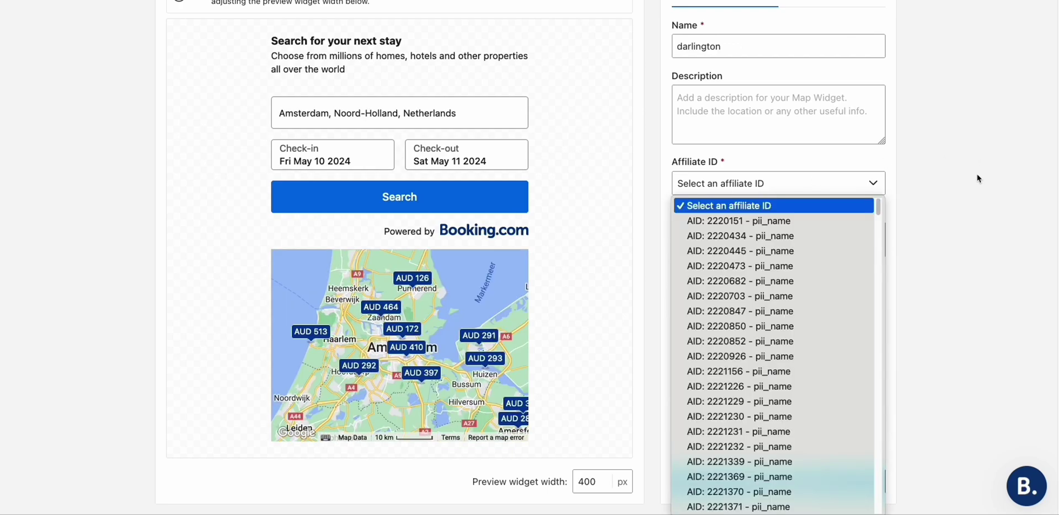
Step: Link the widget to the racedarlingtondragway affiliate and copy its entire HTML embed code
scroll(816, 276, down, 20)
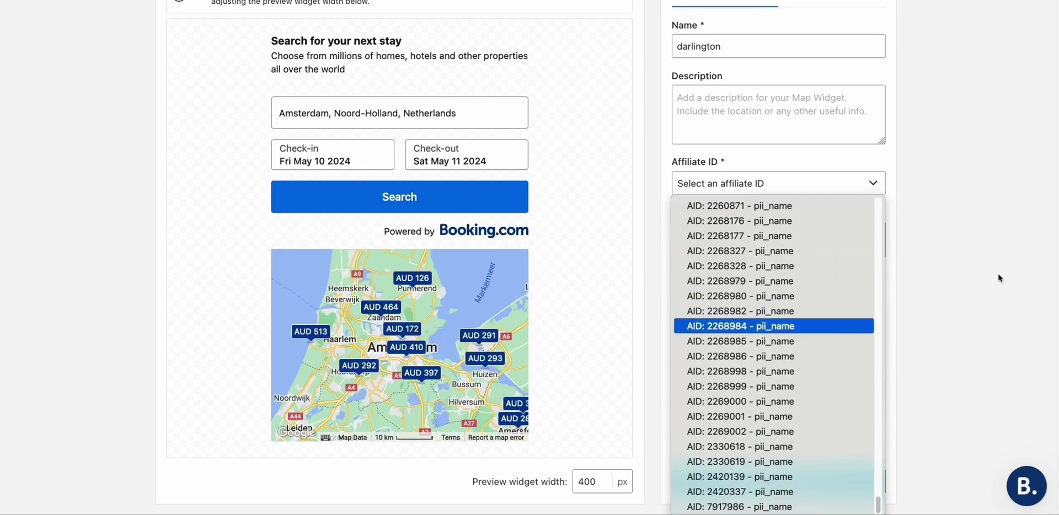
click(791, 491)
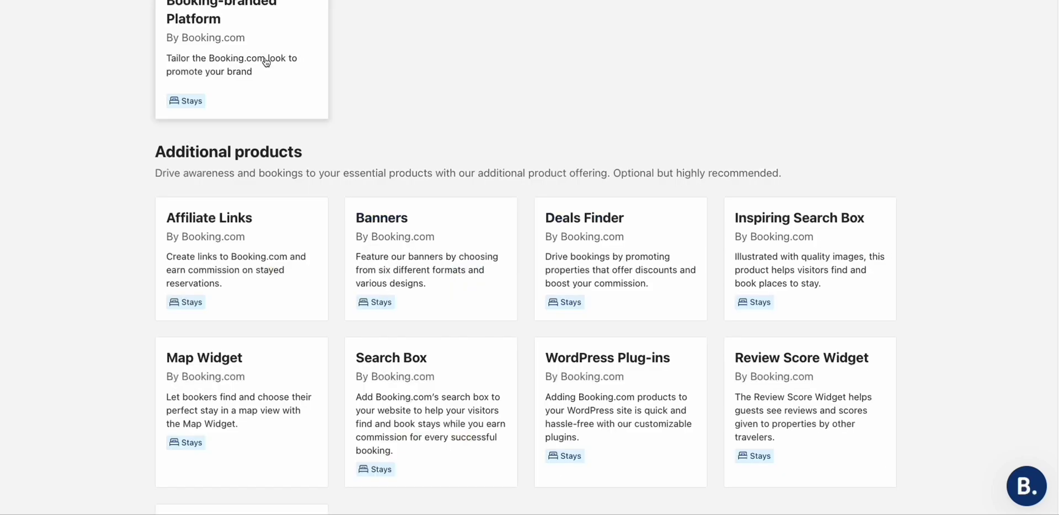
scroll(380, 110, up, 10)
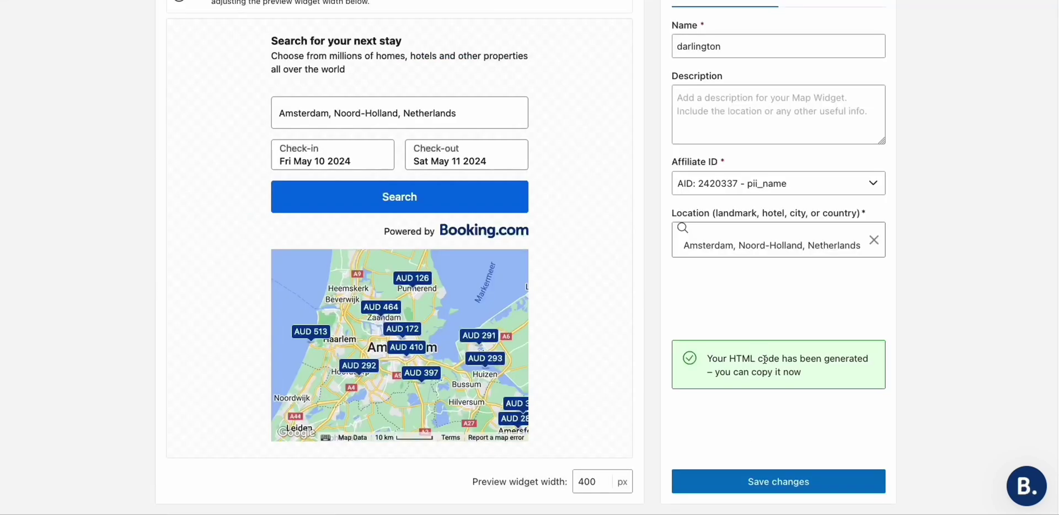
scroll(761, 348, down, 6)
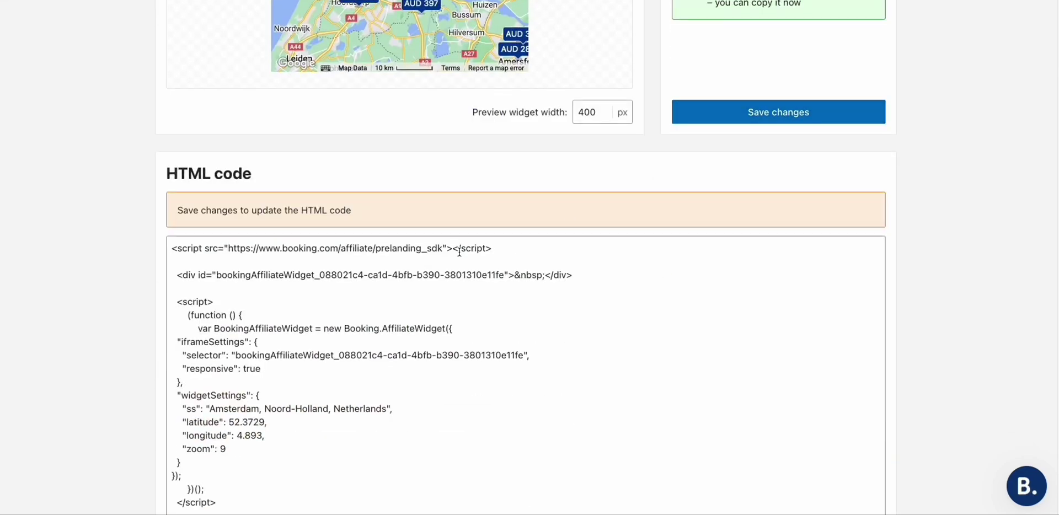
scroll(246, 365, down, 2)
click(263, 415)
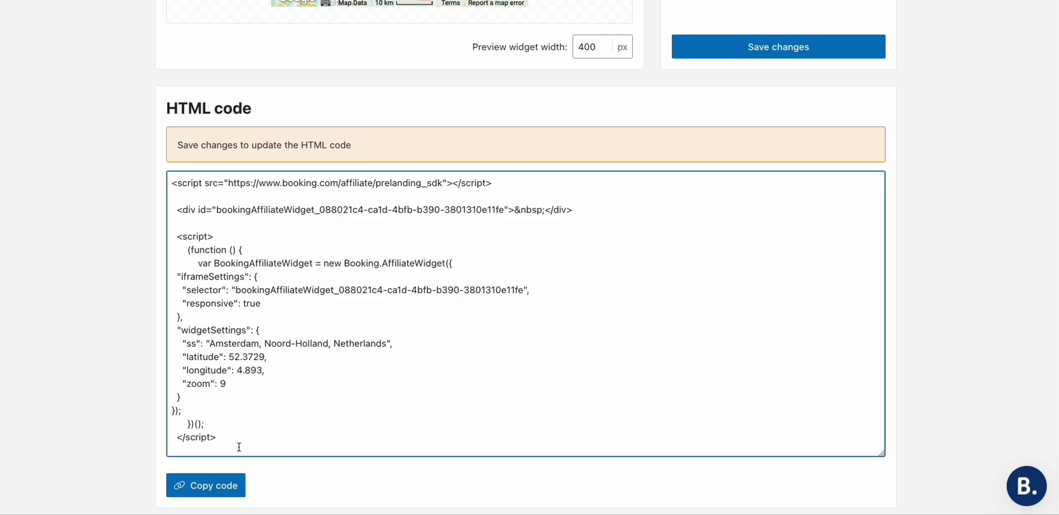
drag(238, 447, 169, 186)
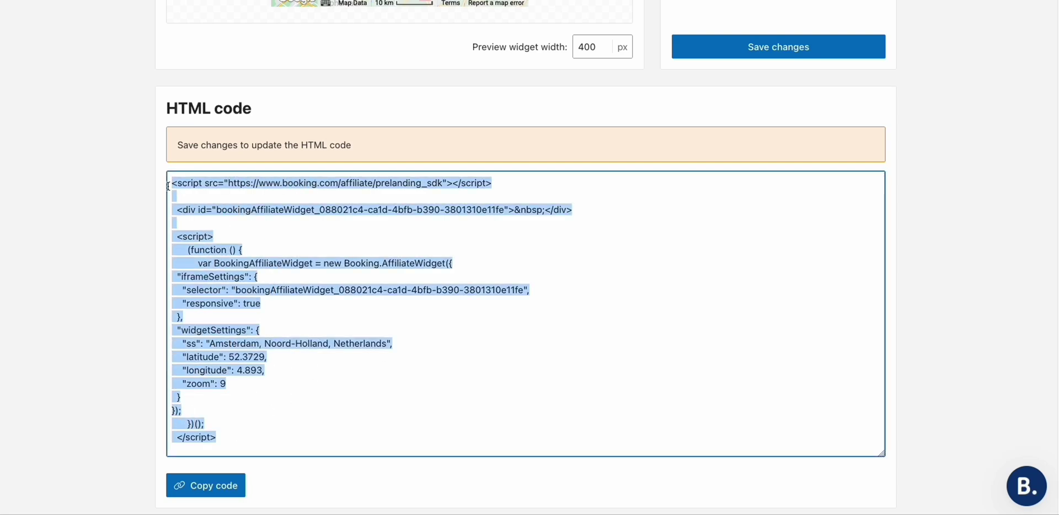
right_click(211, 256)
click(250, 302)
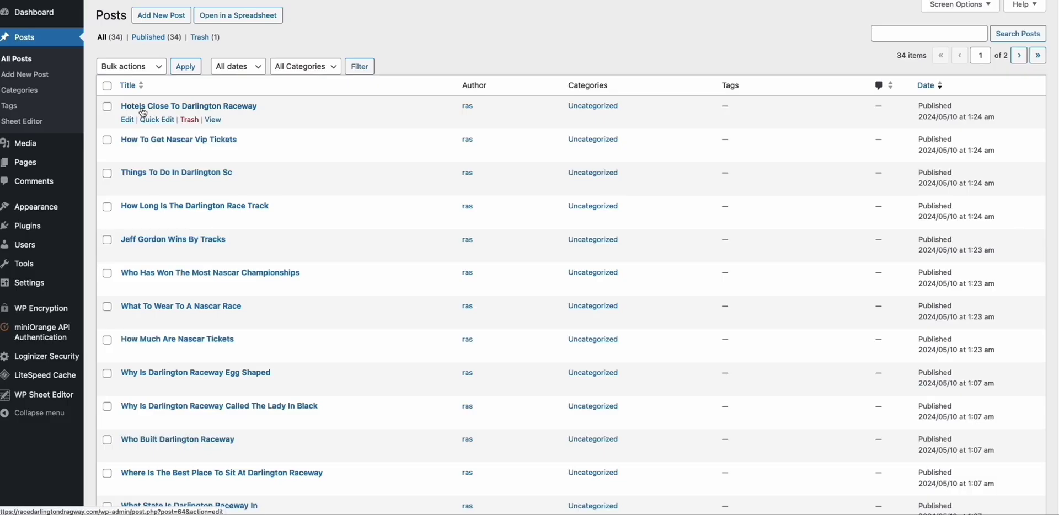
Step: View the Hotels Close To Darlington Raceway post, then search Add Plugins for ad inserter
click(211, 119)
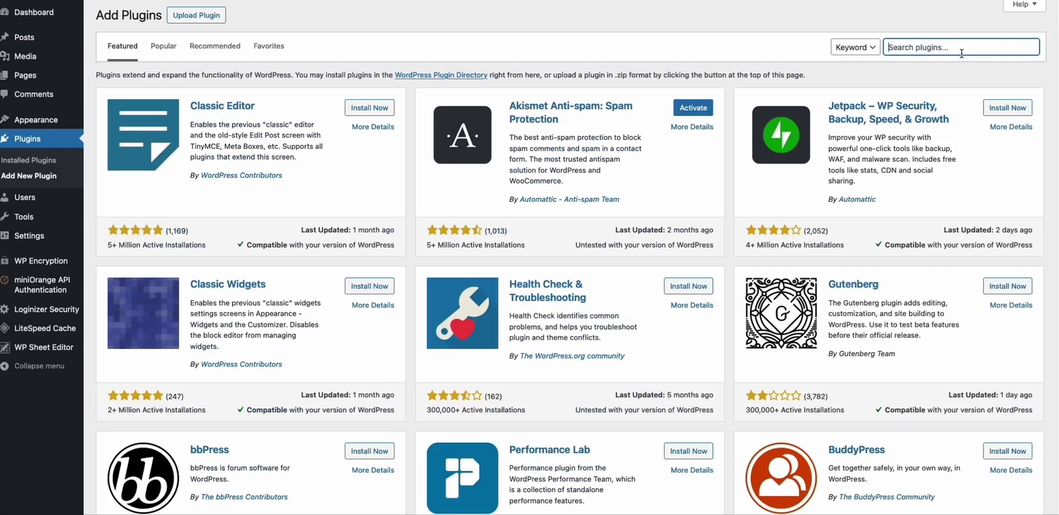
text(ad)
click(923, 61)
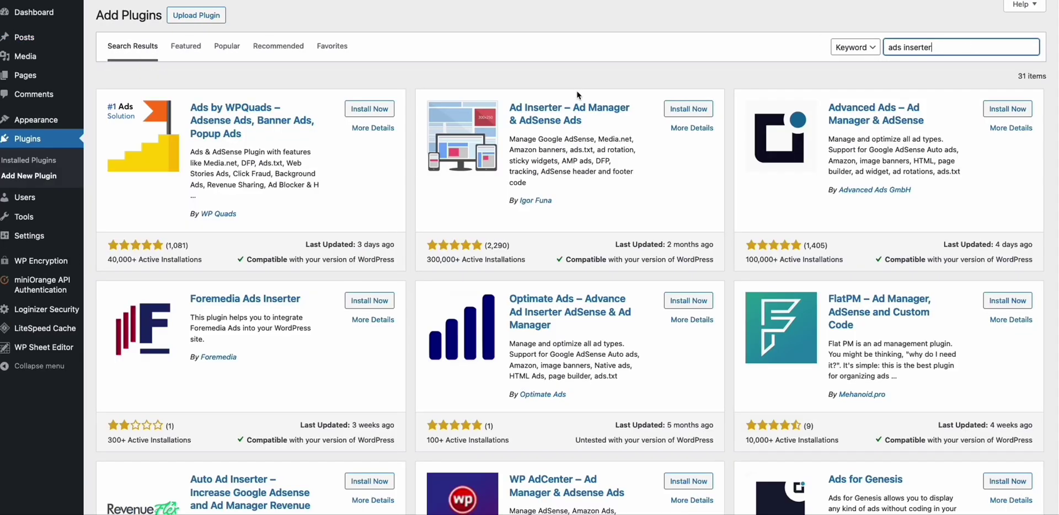
Step: Install Ad Inserter and put the Booking.com widget code in Block 1, inserted Before content
click(688, 109)
mouse_move(33, 236)
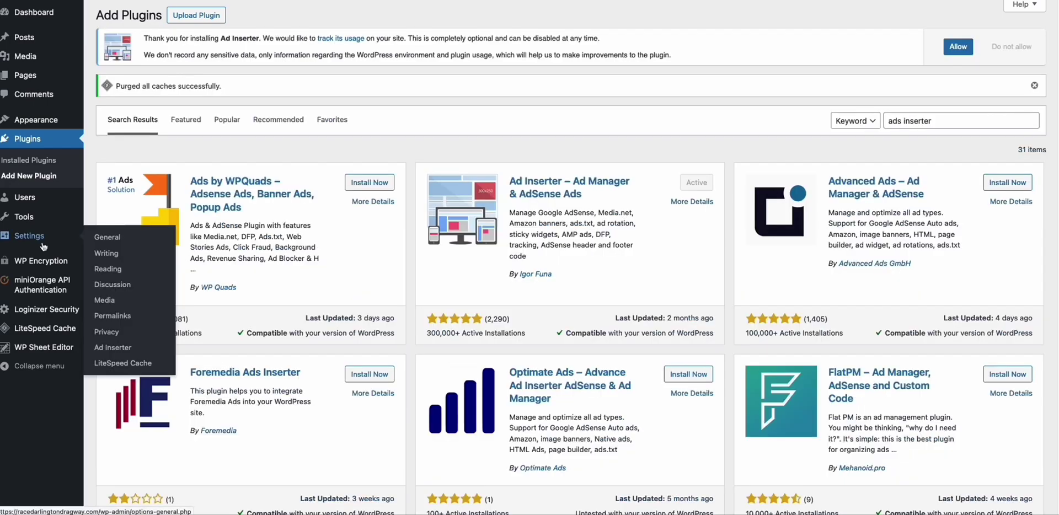
click(109, 349)
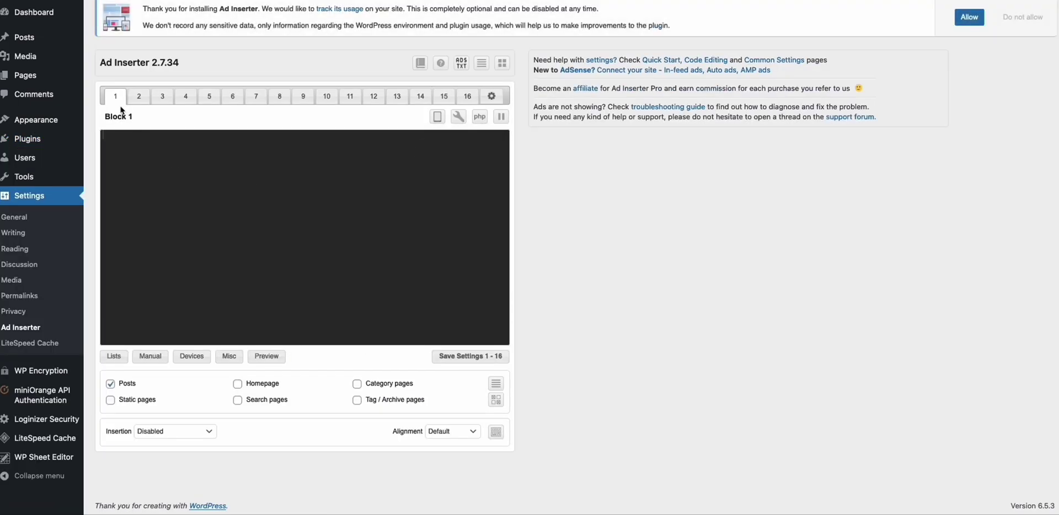
key(ctrl+v)
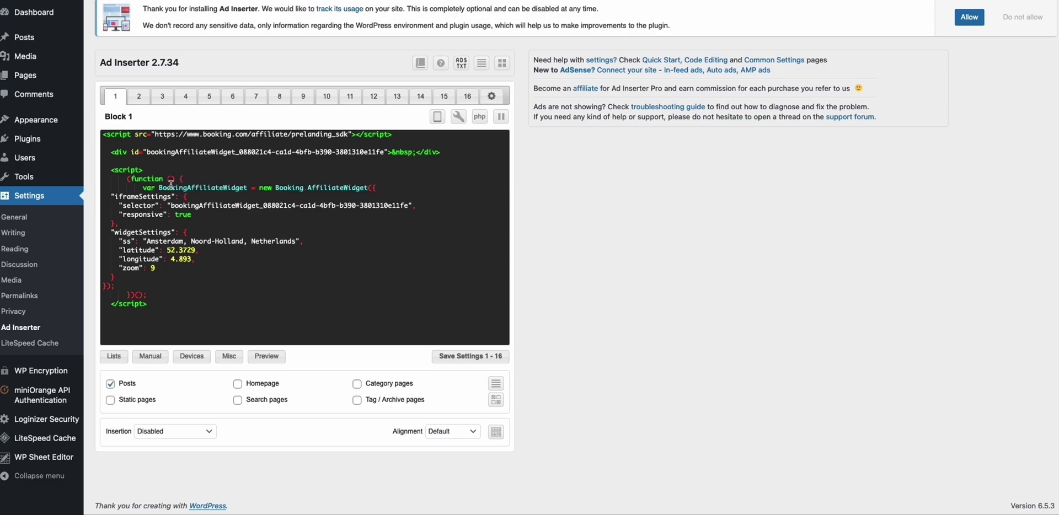
click(209, 432)
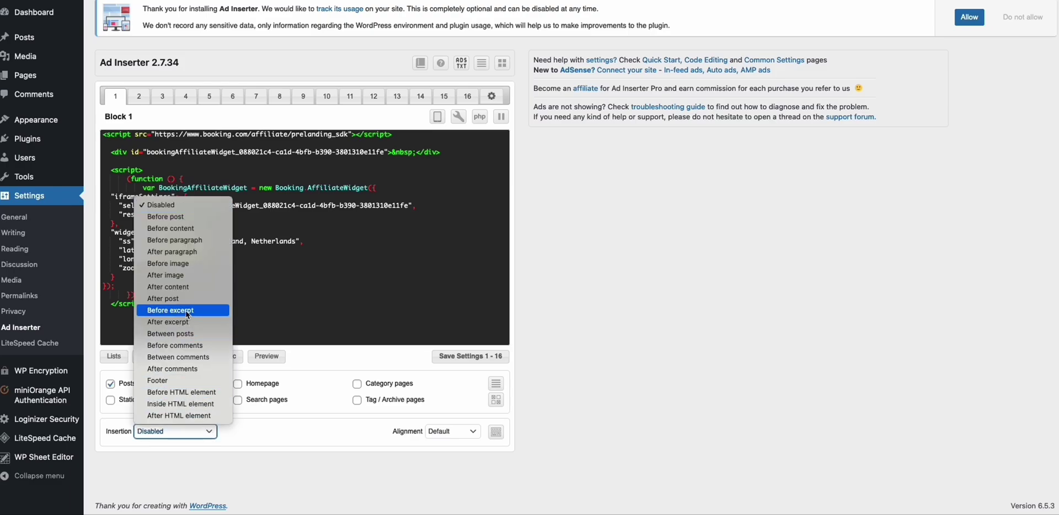
click(195, 229)
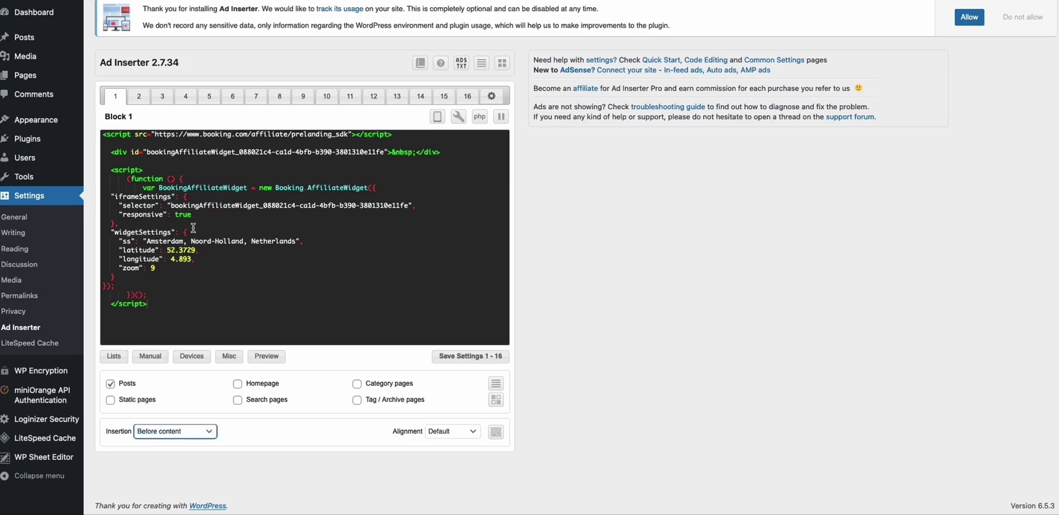
click(453, 362)
Step: Save the Ad Inserter settings and reload the hotels post to check the map widget
click(454, 356)
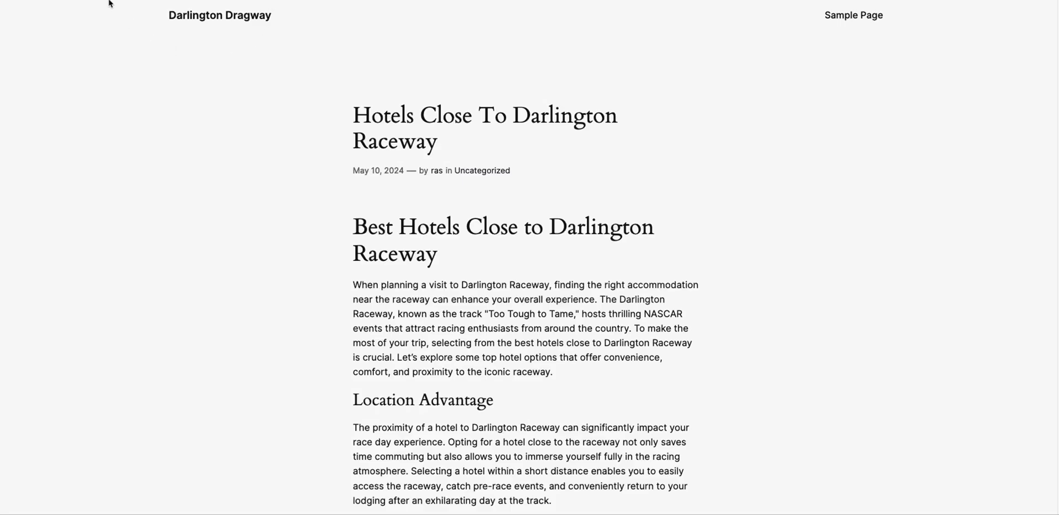
key(super+r)
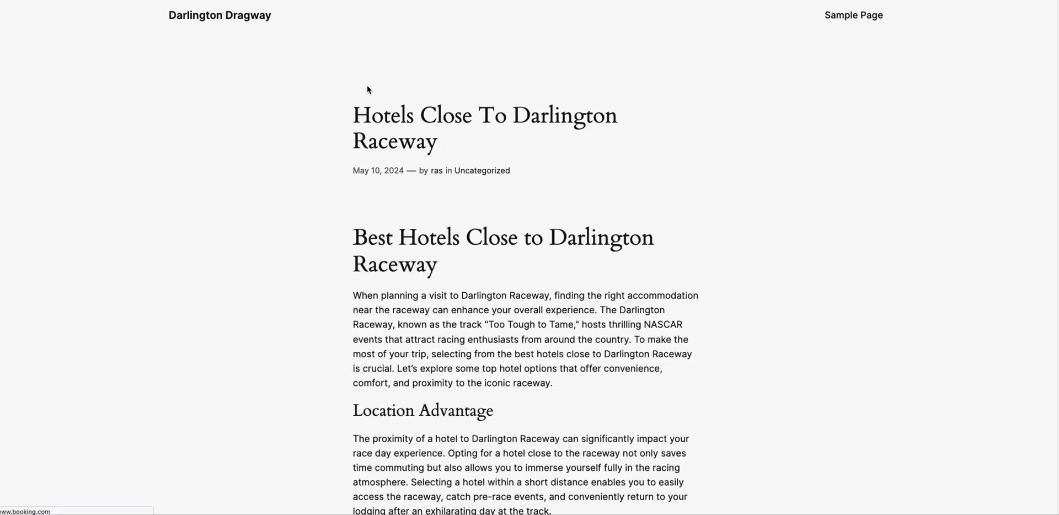
scroll(874, 207, down, 1)
scroll(593, 110, down, 1)
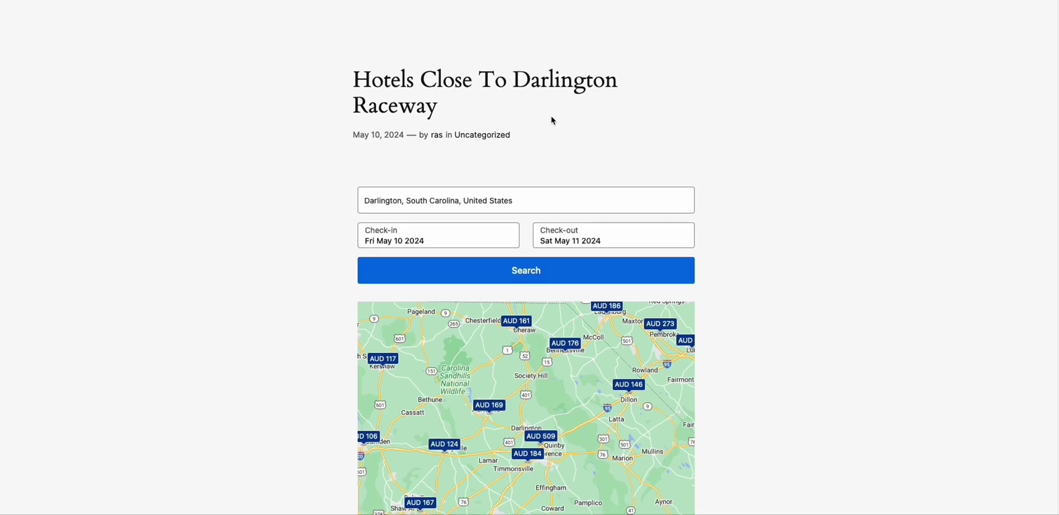
scroll(799, 135, down, 4)
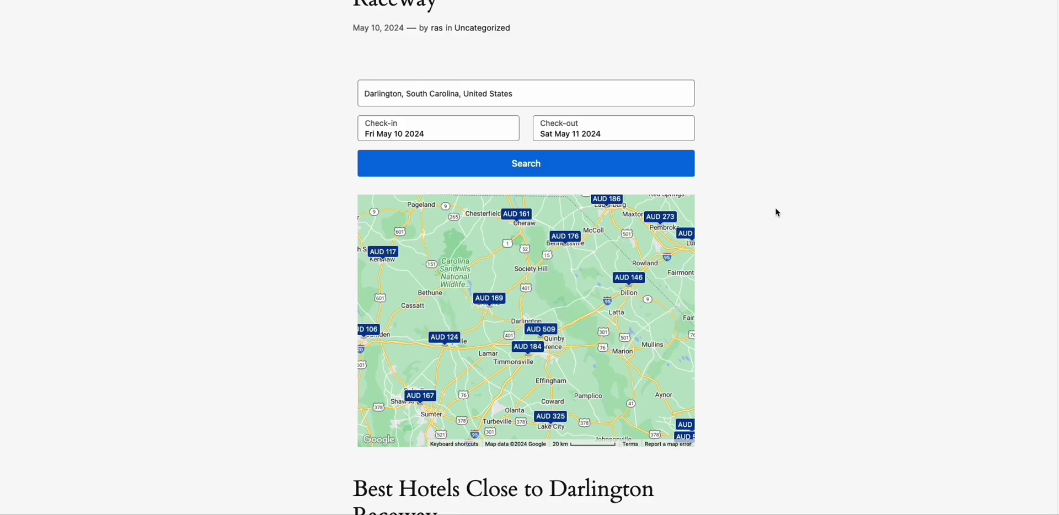
scroll(777, 212, down, 2)
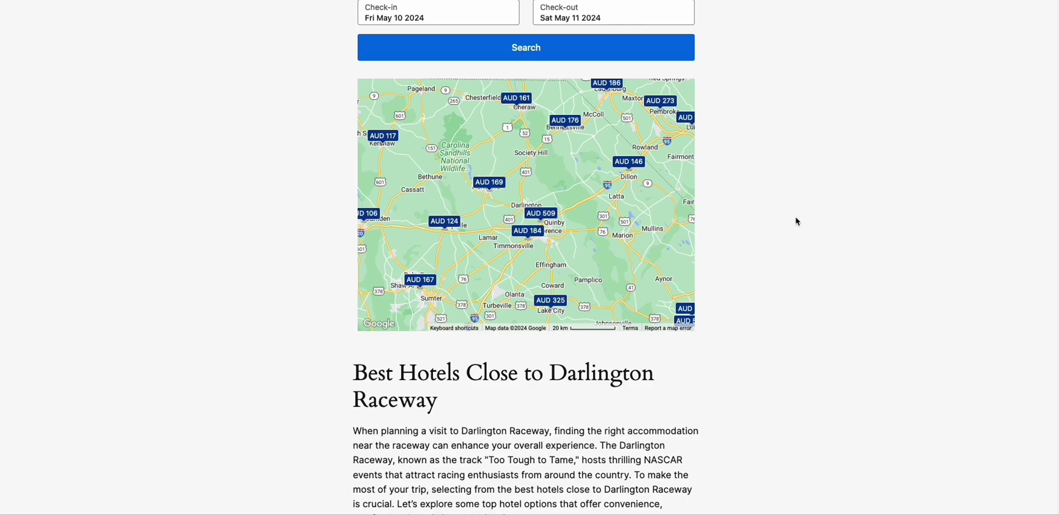
scroll(809, 220, up, 3)
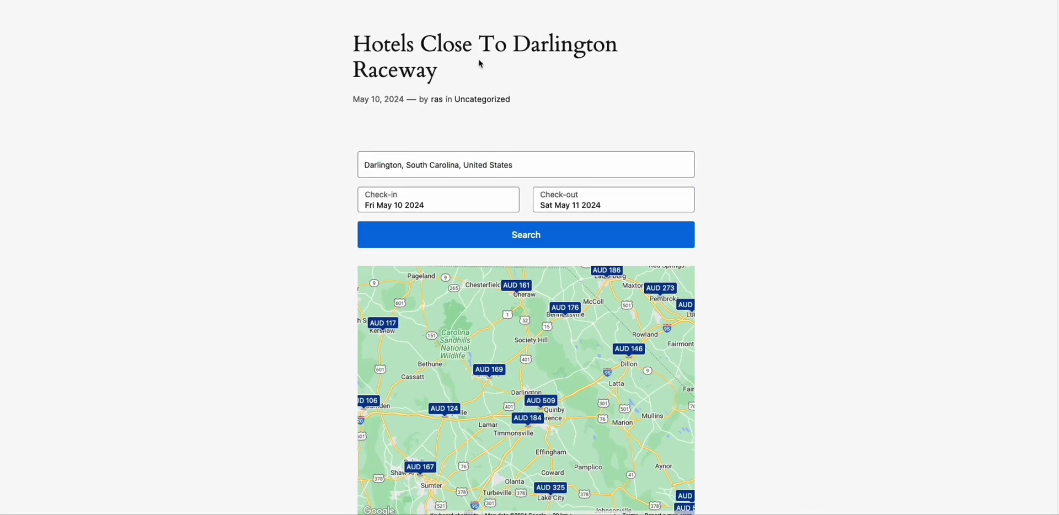
Step: Review the post's title and intro paragraph, then close the post tab
drag(341, 48, 461, 80)
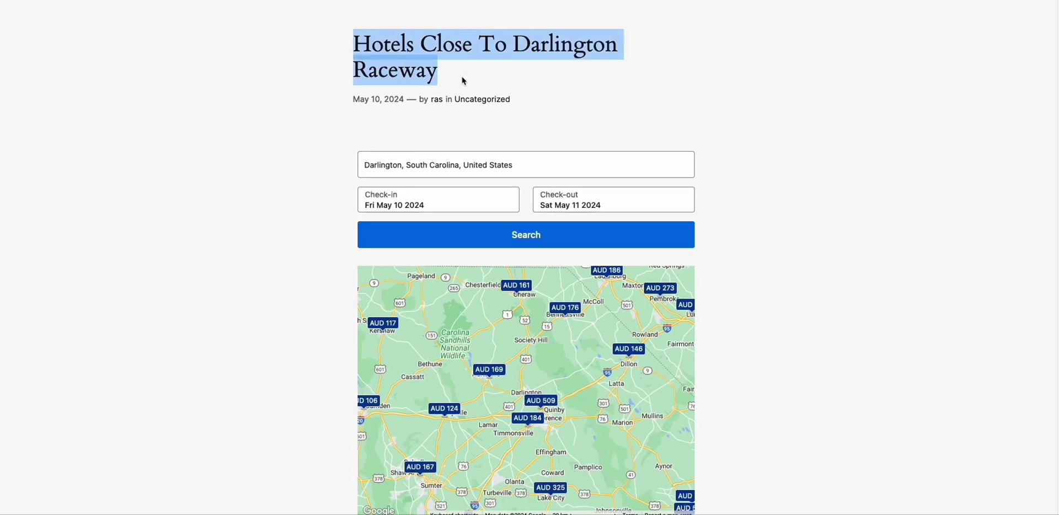
scroll(761, 101, down, 5)
scroll(398, 325, down, 5)
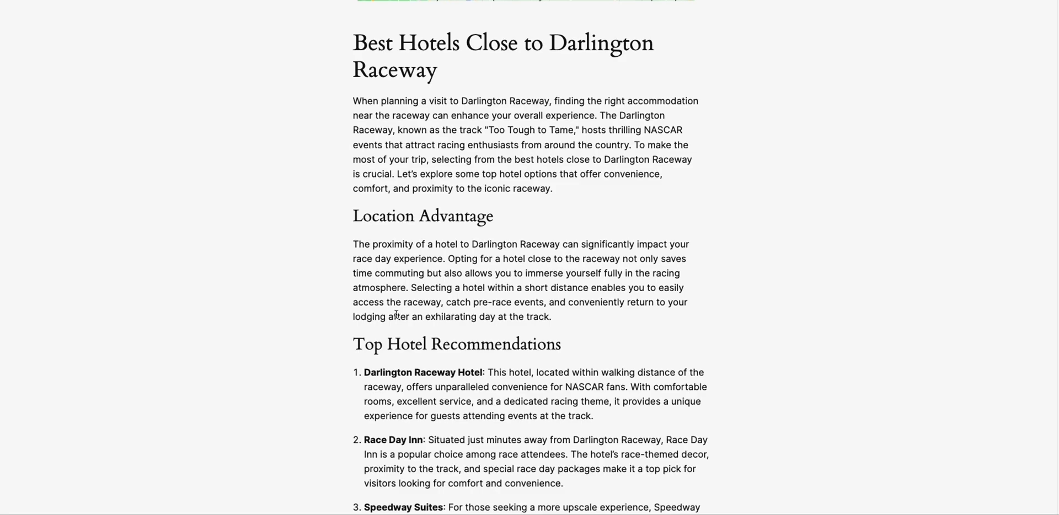
triple_click(380, 157)
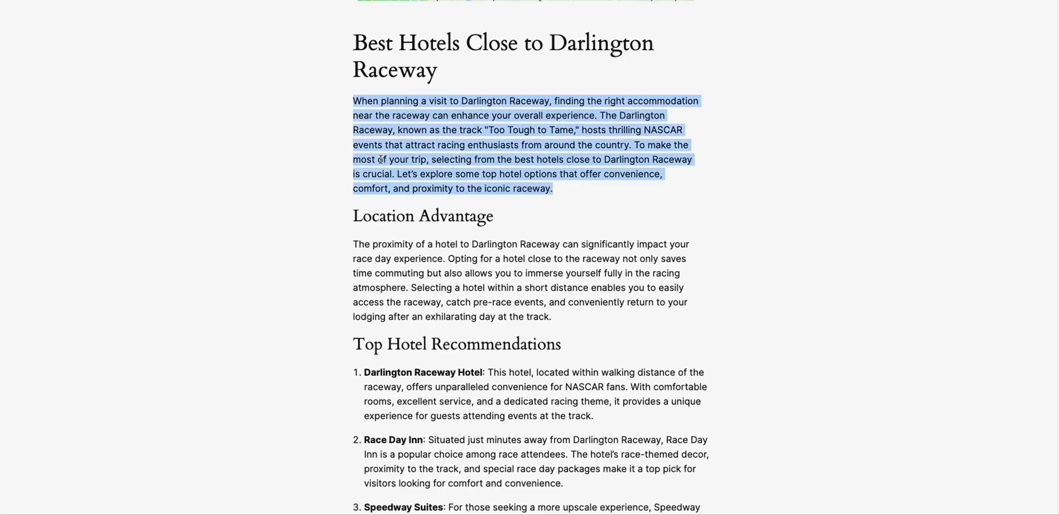
scroll(383, 164, down, 2)
scroll(386, 168, down, 1)
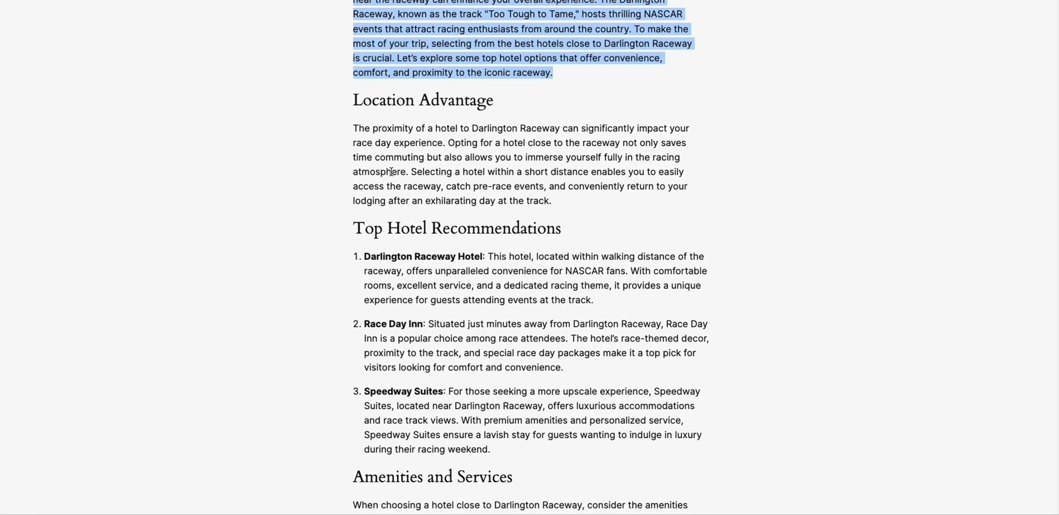
scroll(401, 183, up, 7)
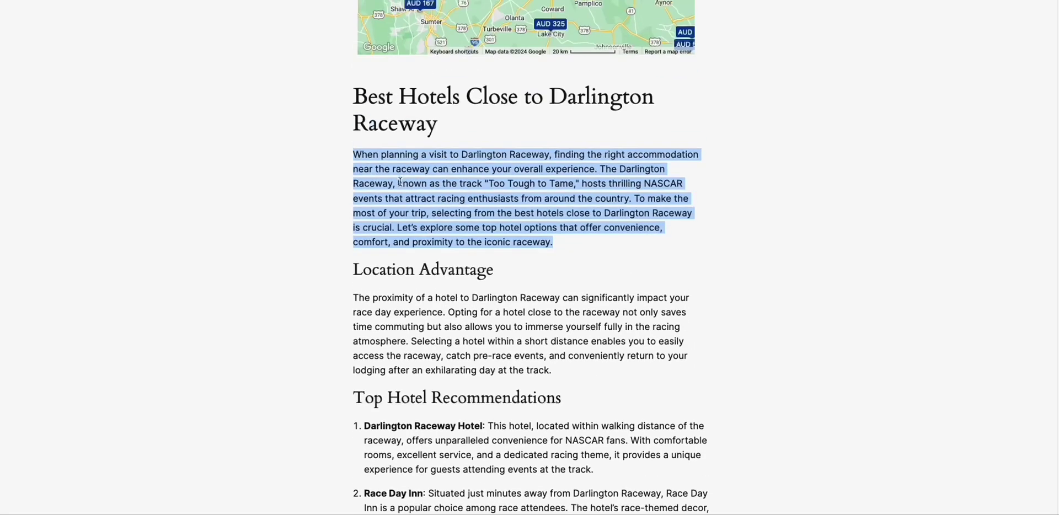
click(370, 310)
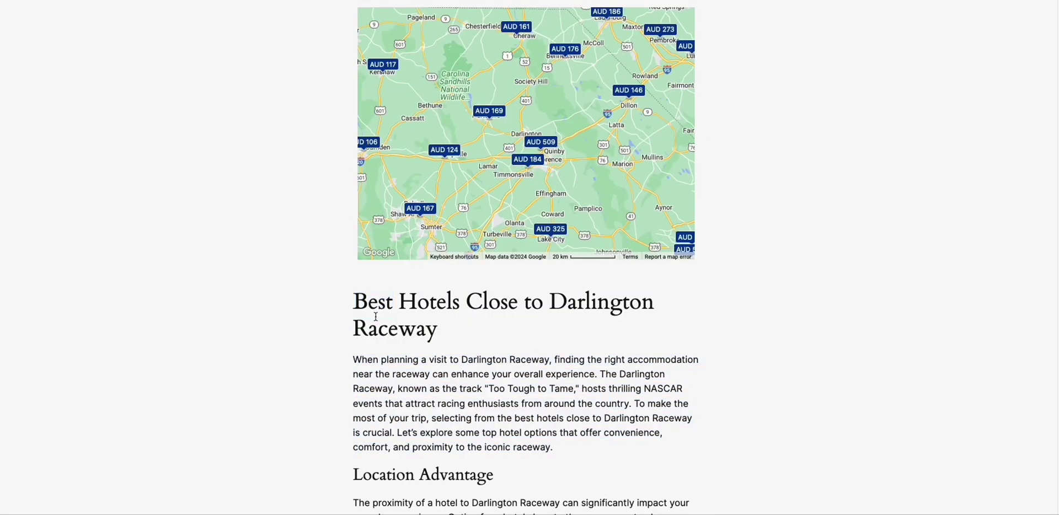
key(ctrl+w)
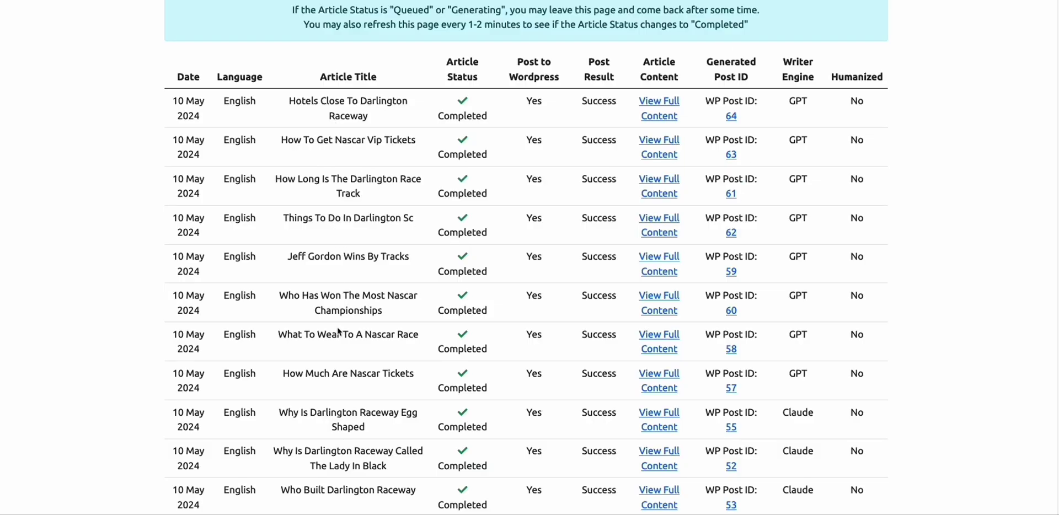
Step: Find the 'hotel' article, open View Full Content, and review its Location Advantage section
key(ctrl+f)
text(hotel)
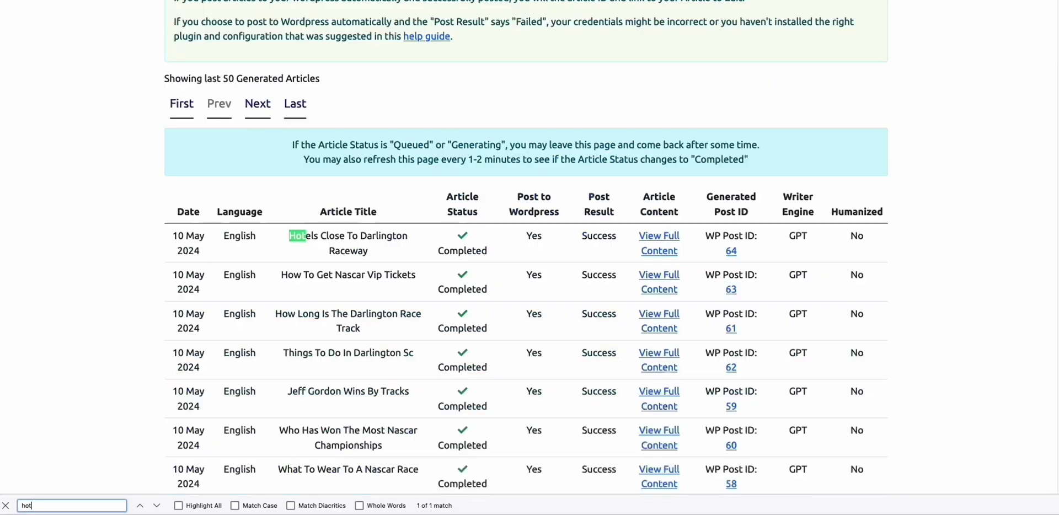
click(367, 263)
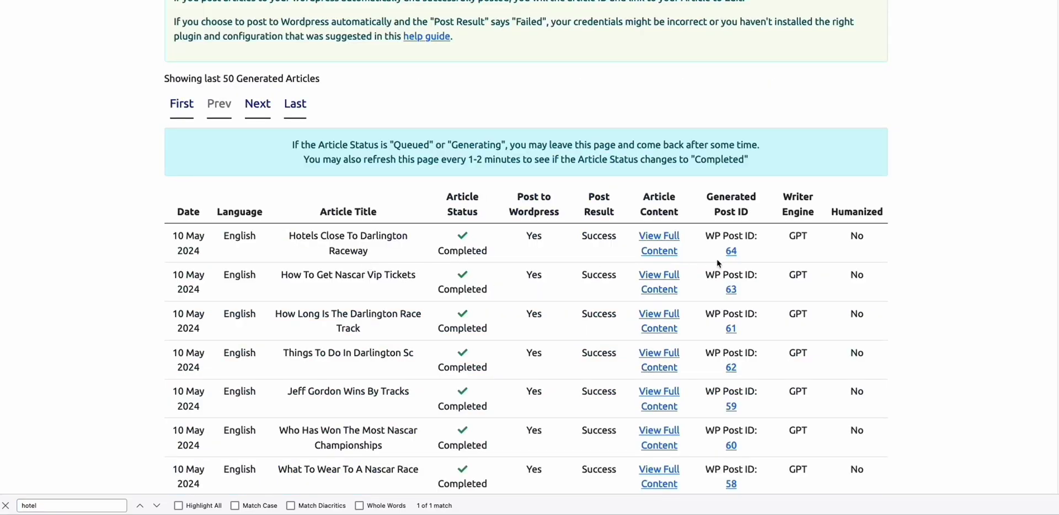
click(653, 238)
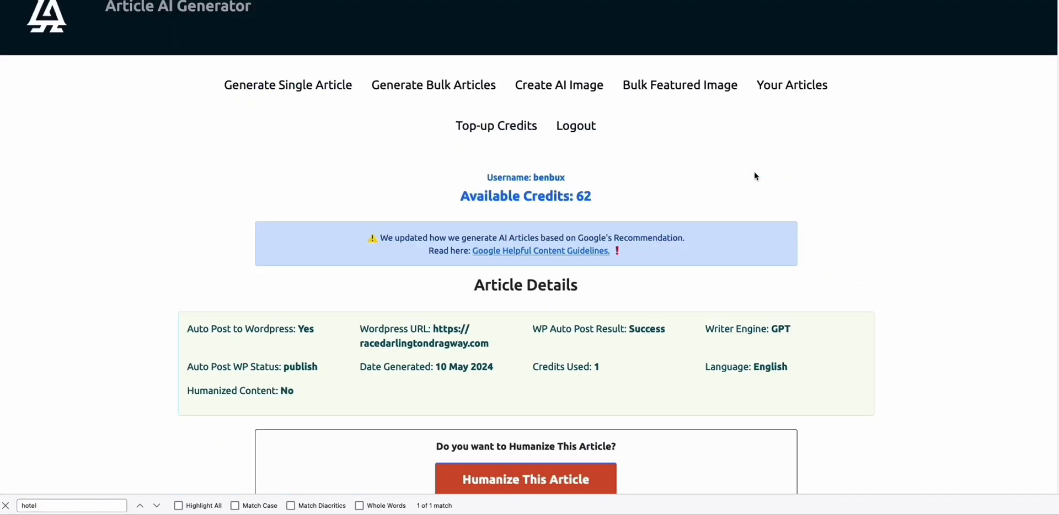
scroll(755, 175, down, 10)
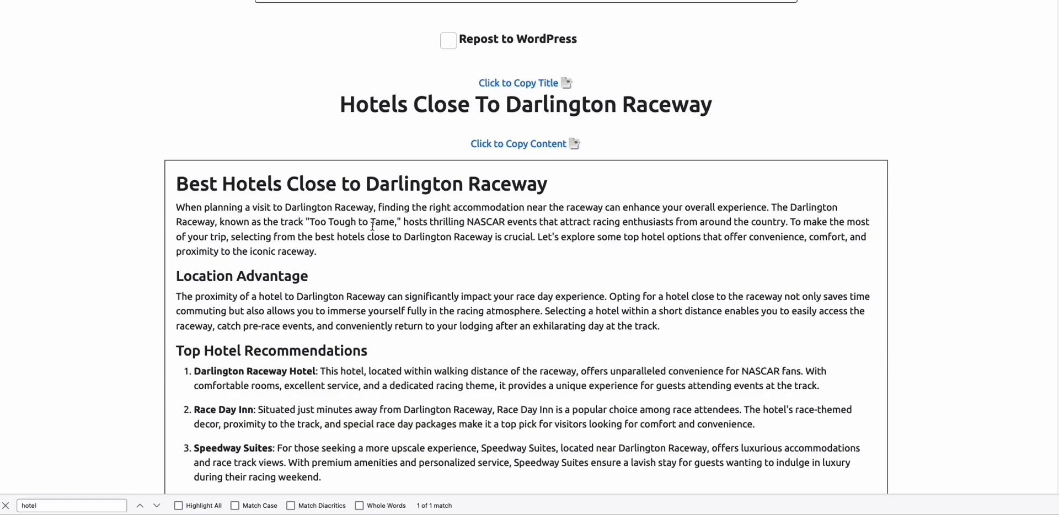
scroll(371, 227, up, 4)
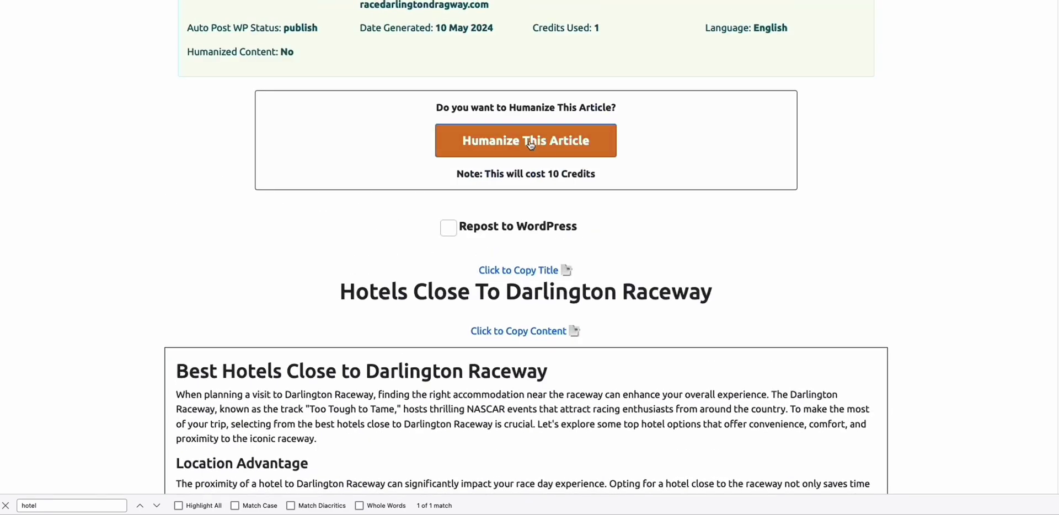
scroll(443, 269, down, 4)
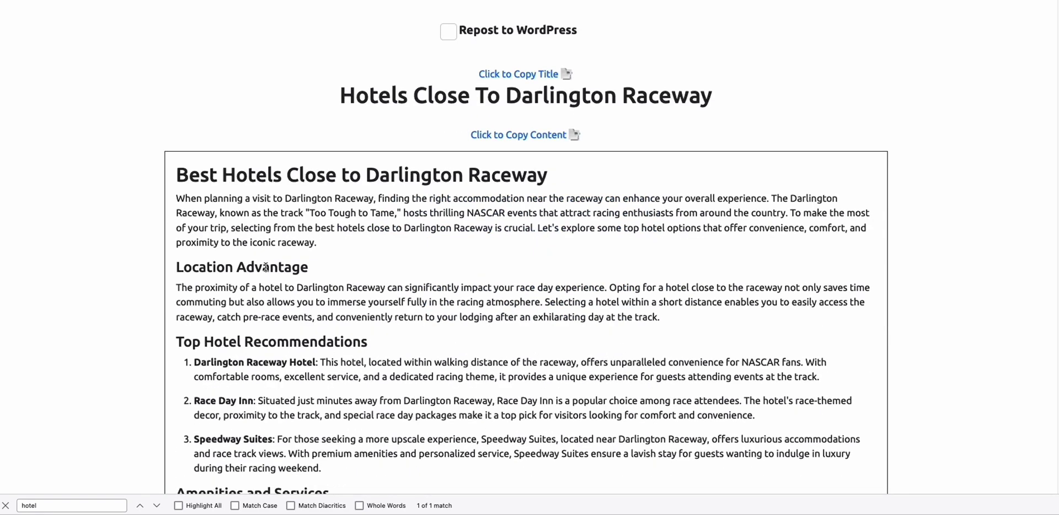
double_click(266, 267)
triple_click(266, 268)
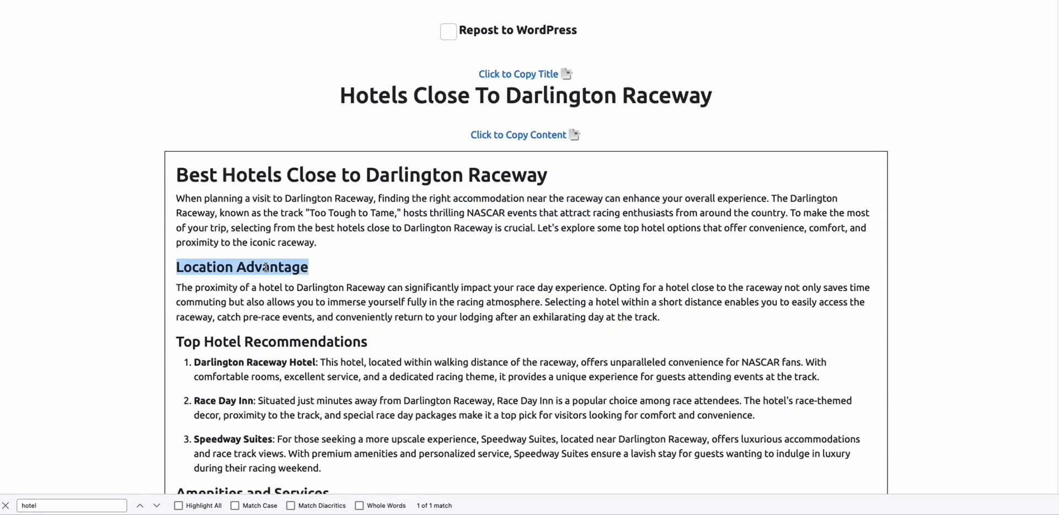
triple_click(256, 229)
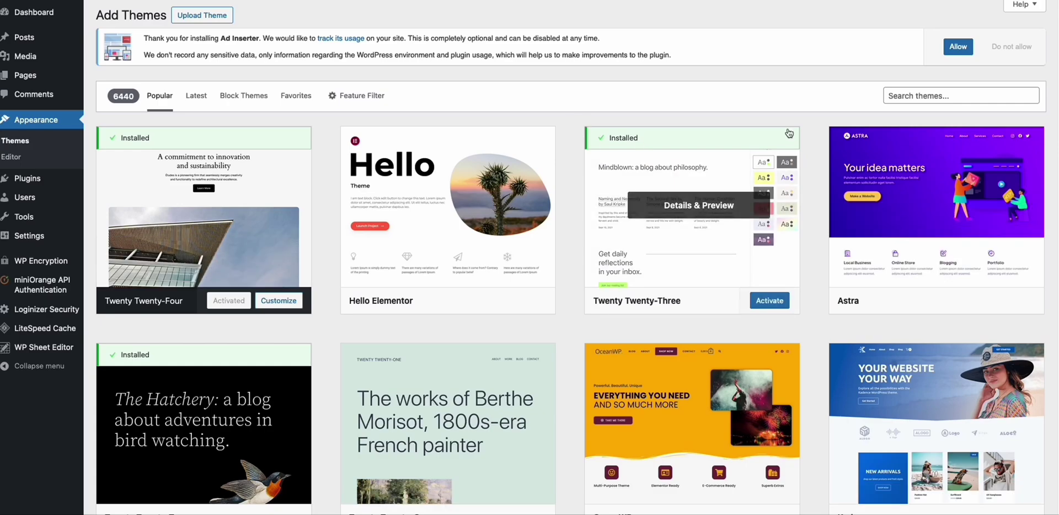
Step: Install and activate the Neve theme from the Add Themes list
scroll(789, 133, down, 7)
click(731, 333)
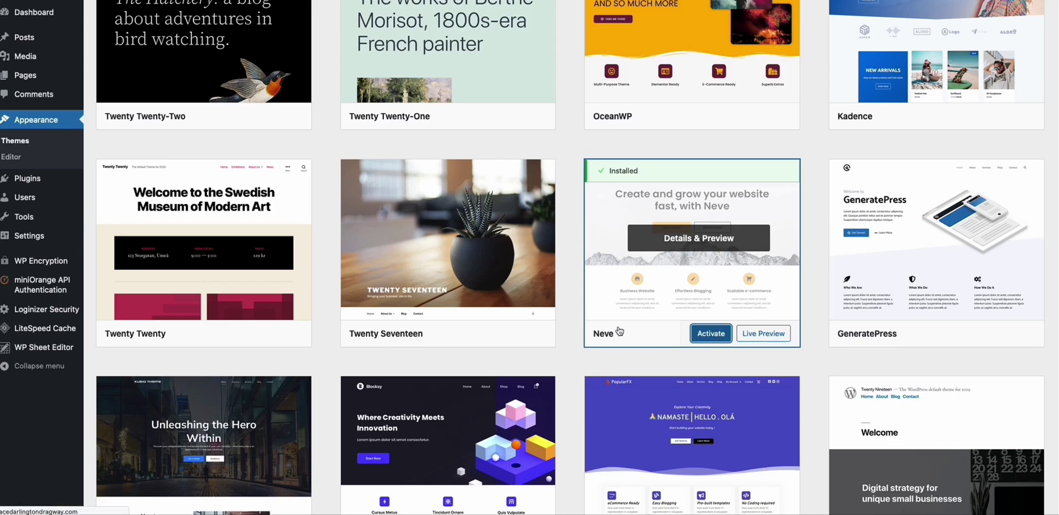
click(710, 333)
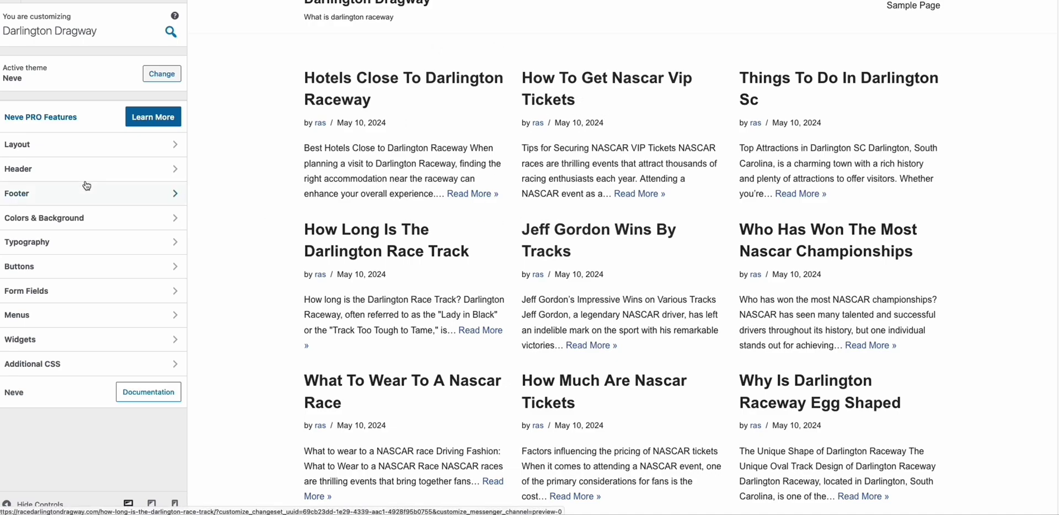
Step: Change the Blog / Archive layout from 3 columns to 2
click(40, 145)
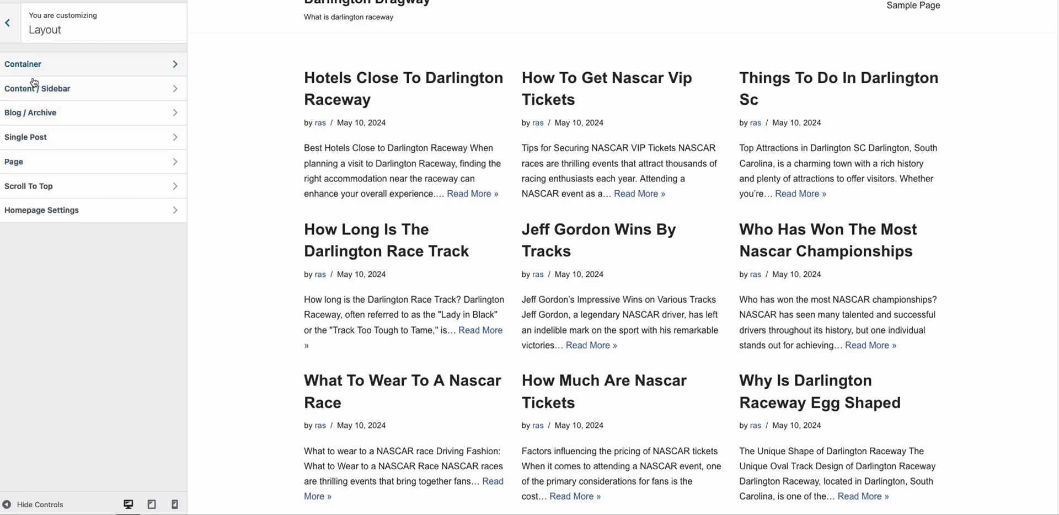
click(32, 117)
click(108, 202)
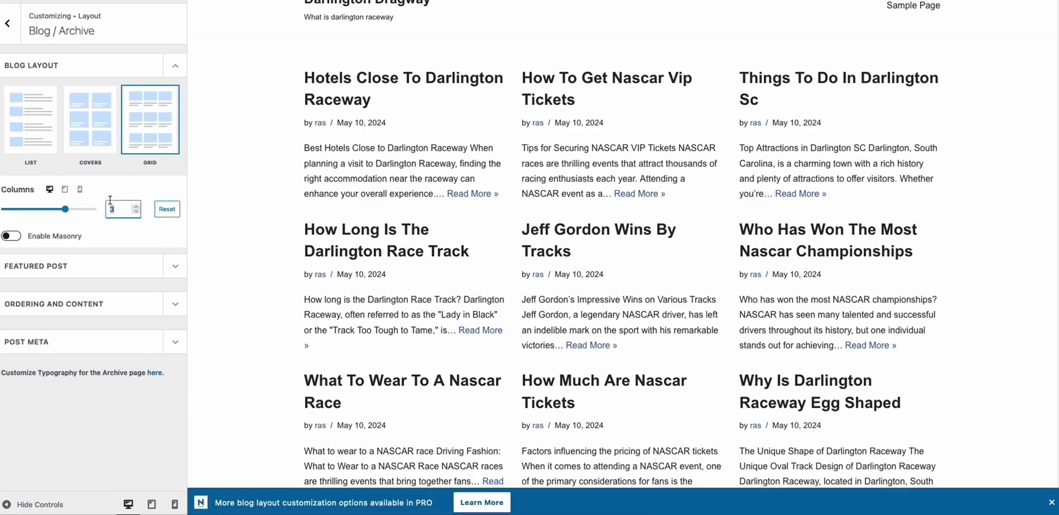
key(BackSpace)
text(2)
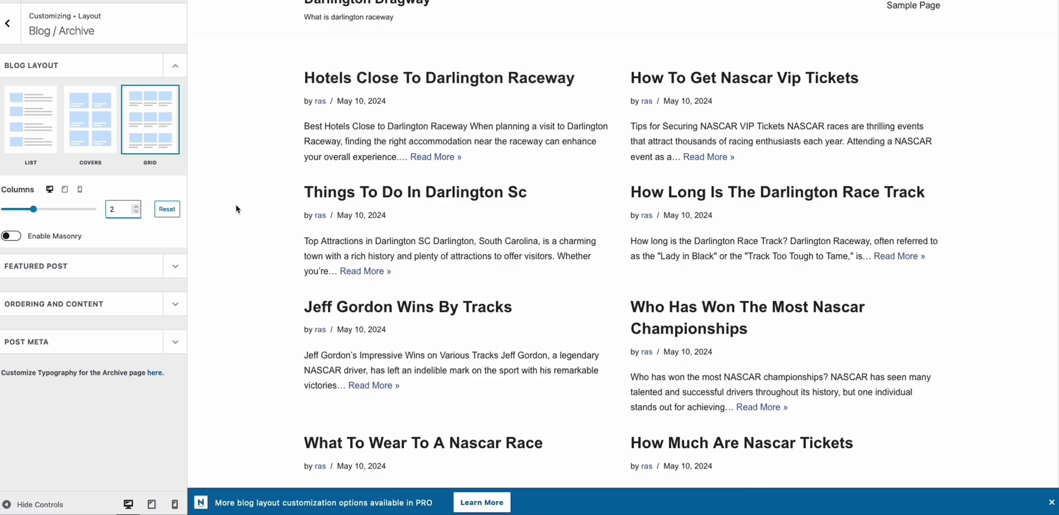
click(311, 105)
Step: Hide Author, Date and Comments in the blog listing's Post Meta
click(175, 270)
click(171, 270)
click(172, 343)
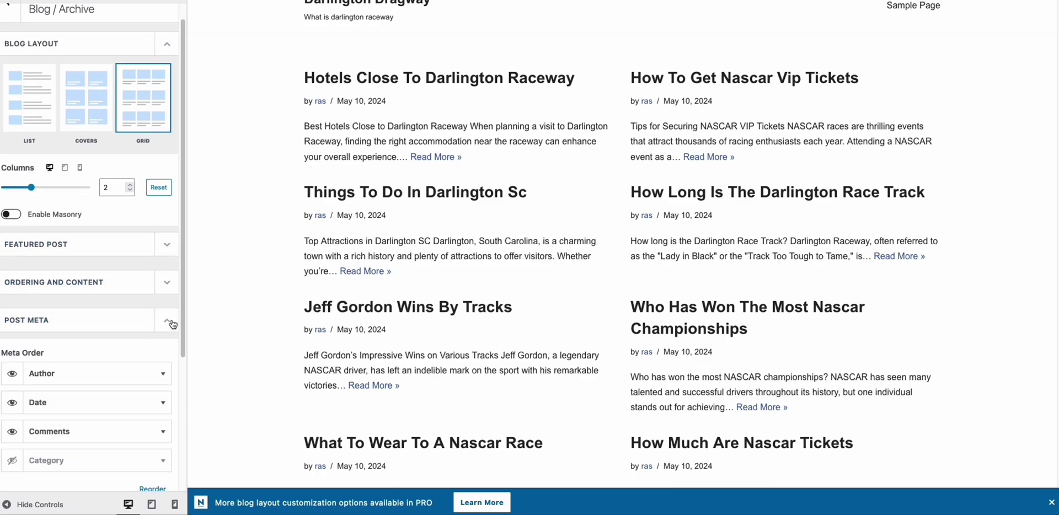
click(12, 368)
click(11, 397)
click(12, 427)
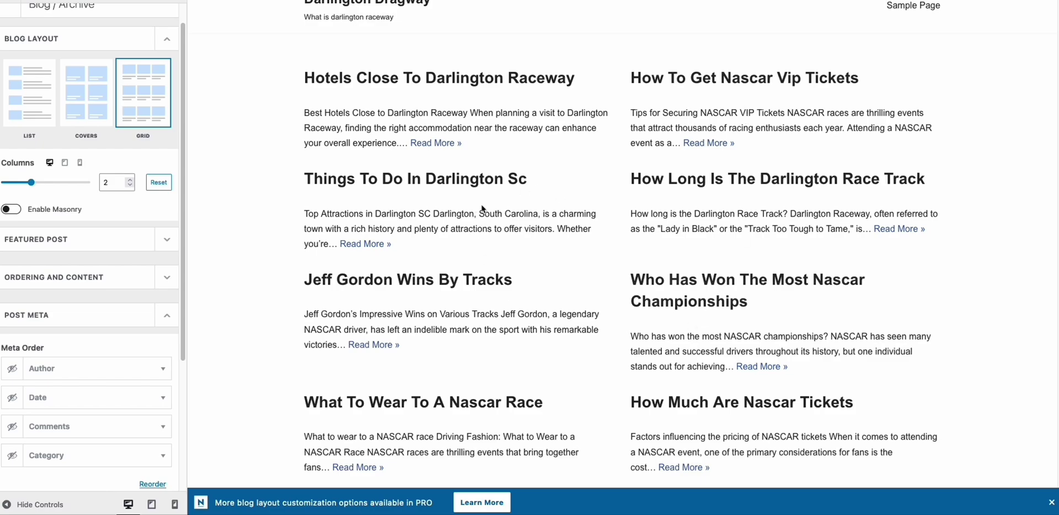
Step: Preview the Hotels Close To Darlington Raceway post from the blog grid
drag(321, 113, 394, 131)
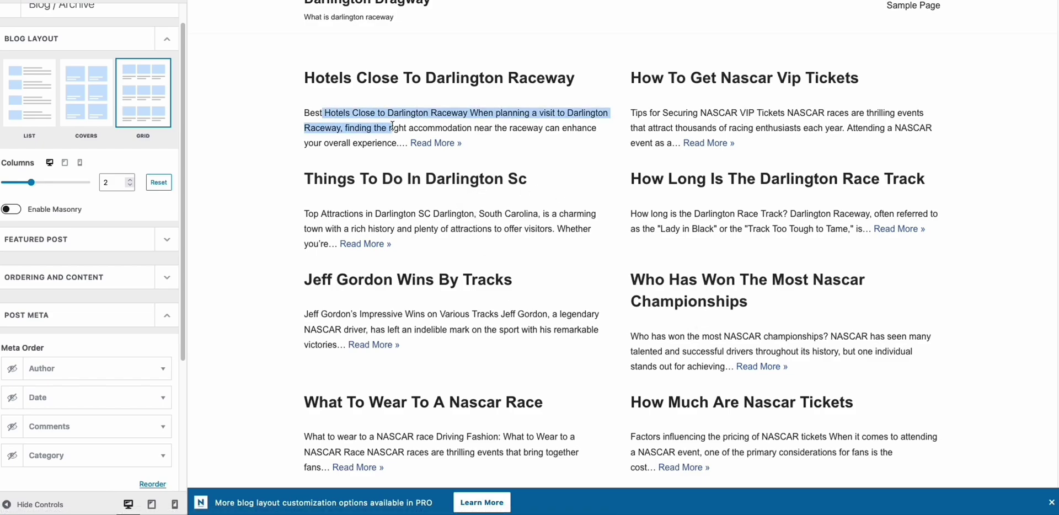
click(377, 132)
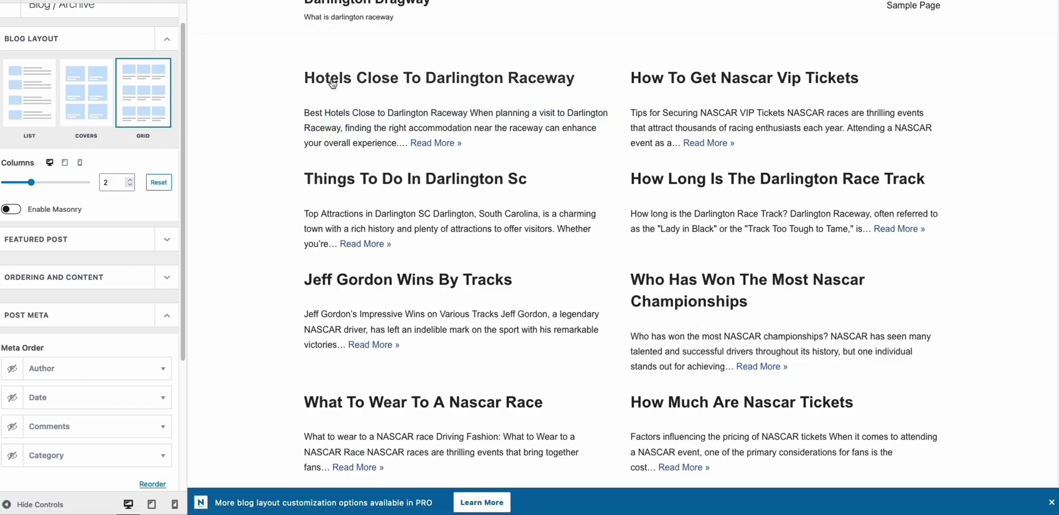
click(350, 81)
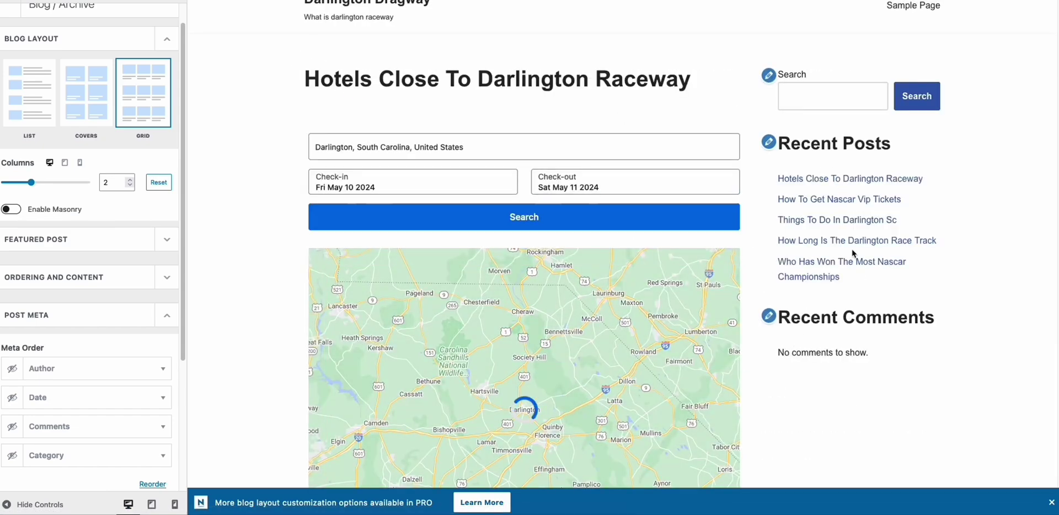
Step: Delete the Recent Comments block from the blog sidebar widgets
scroll(994, 166, down, 8)
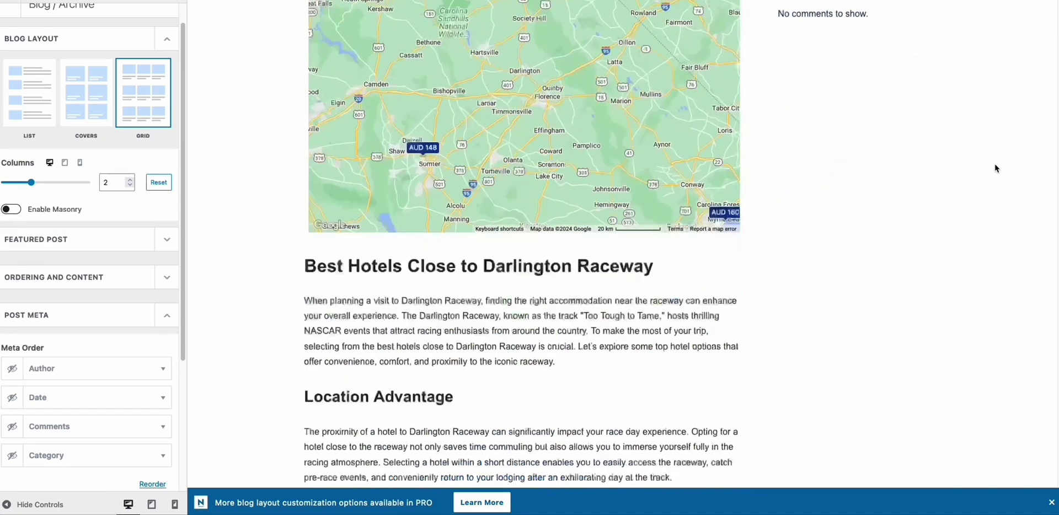
scroll(995, 173, up, 5)
scroll(996, 175, up, 3)
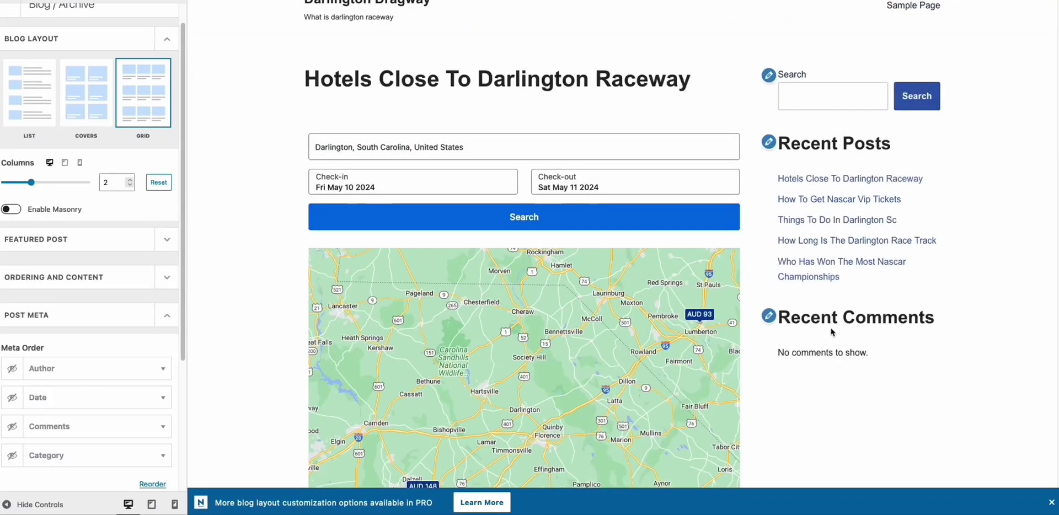
click(768, 318)
click(124, 293)
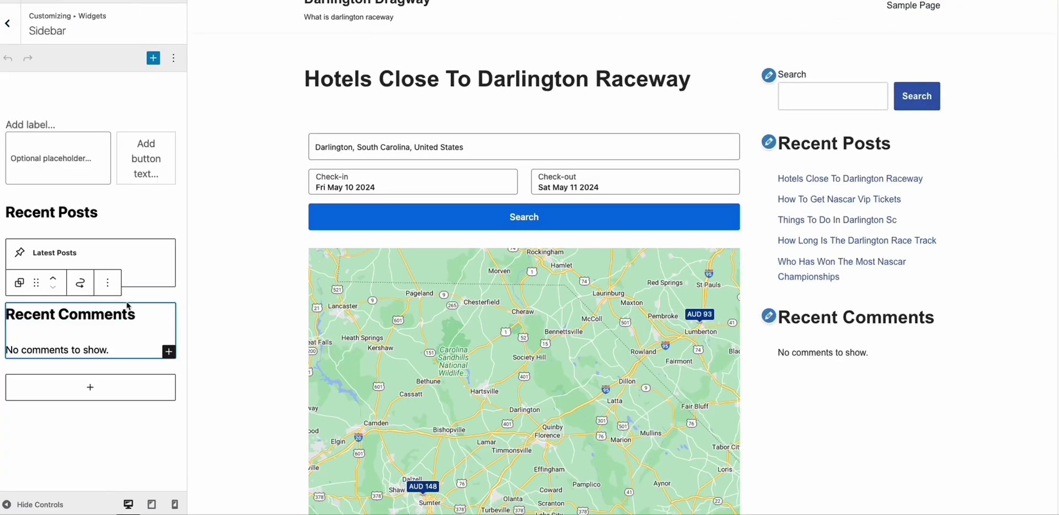
click(108, 285)
click(125, 304)
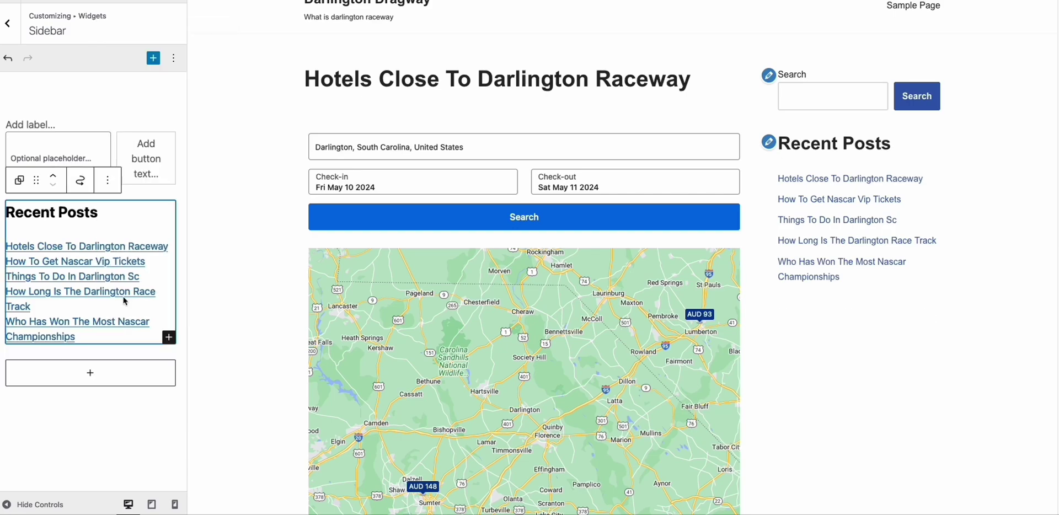
click(187, 78)
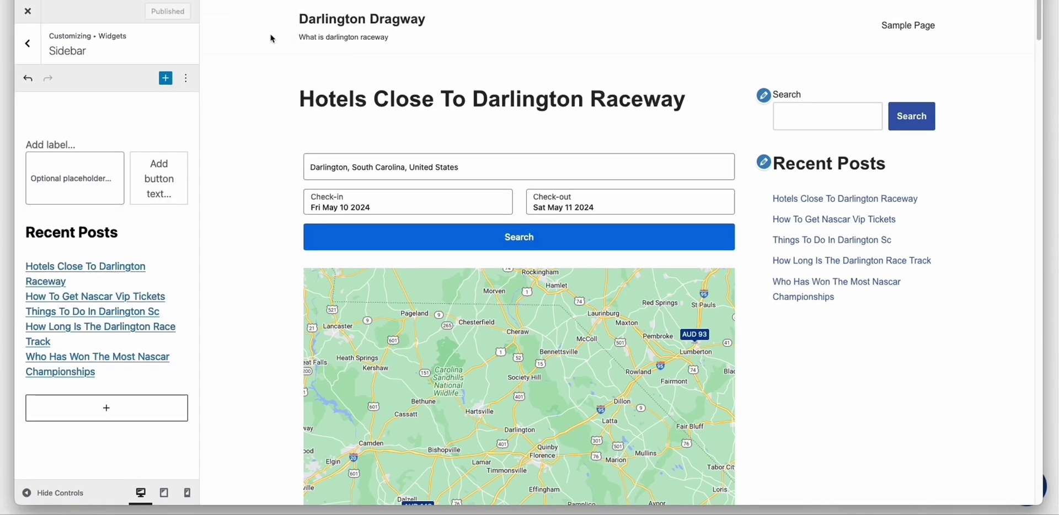
Step: Return to the Customizer's Header settings after previewing the main header row style options
click(34, 46)
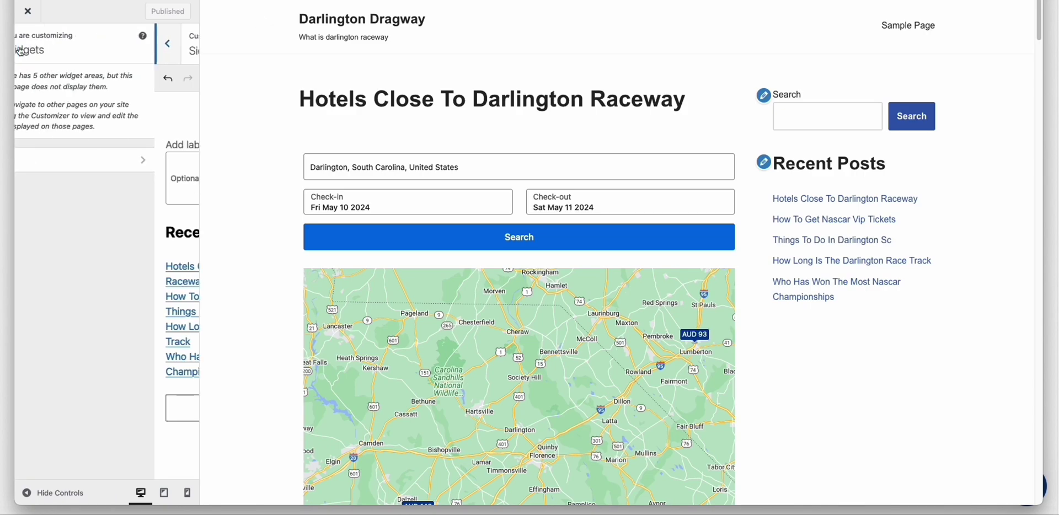
click(27, 51)
click(77, 190)
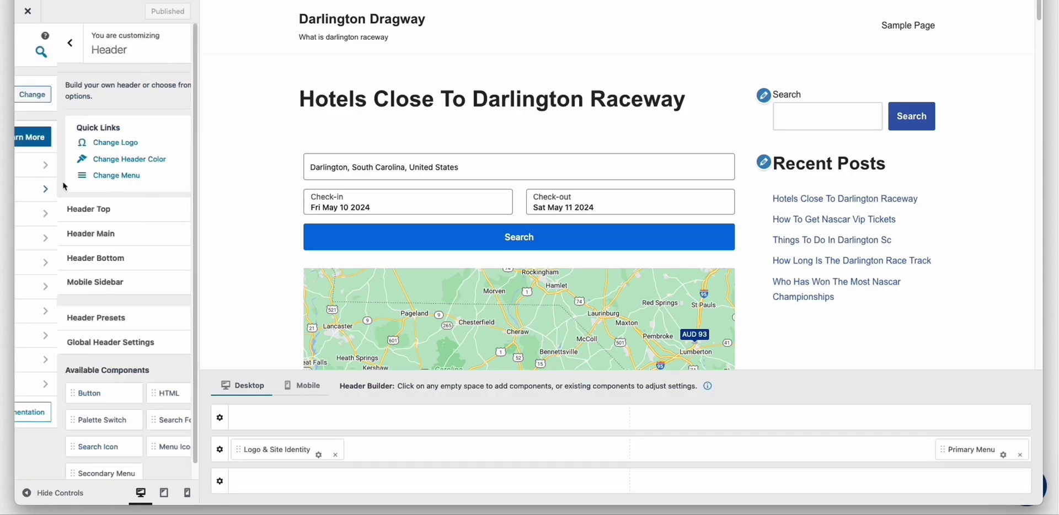
click(94, 234)
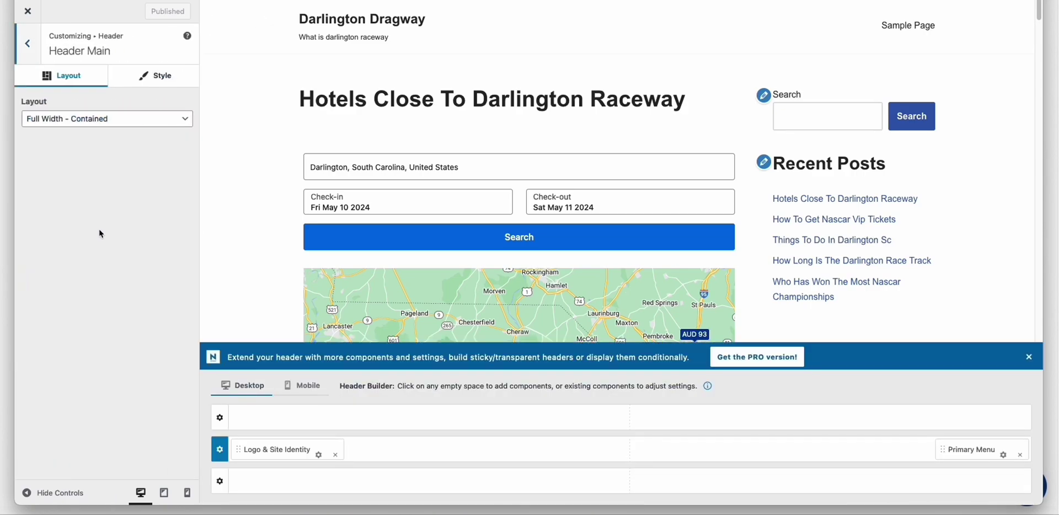
click(156, 80)
click(32, 54)
Step: Set the header to show logo and title, and upload and crop the race-car logo image
click(87, 145)
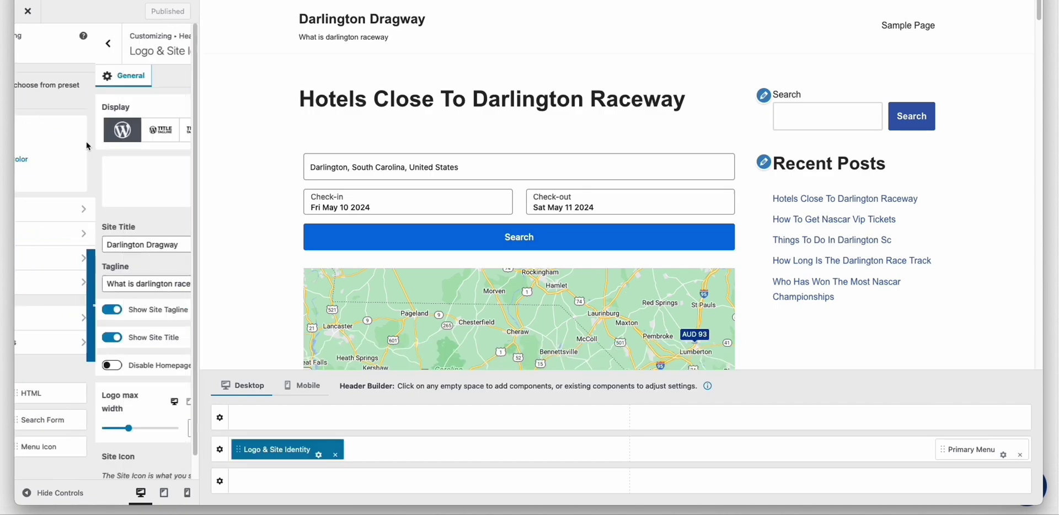
click(84, 136)
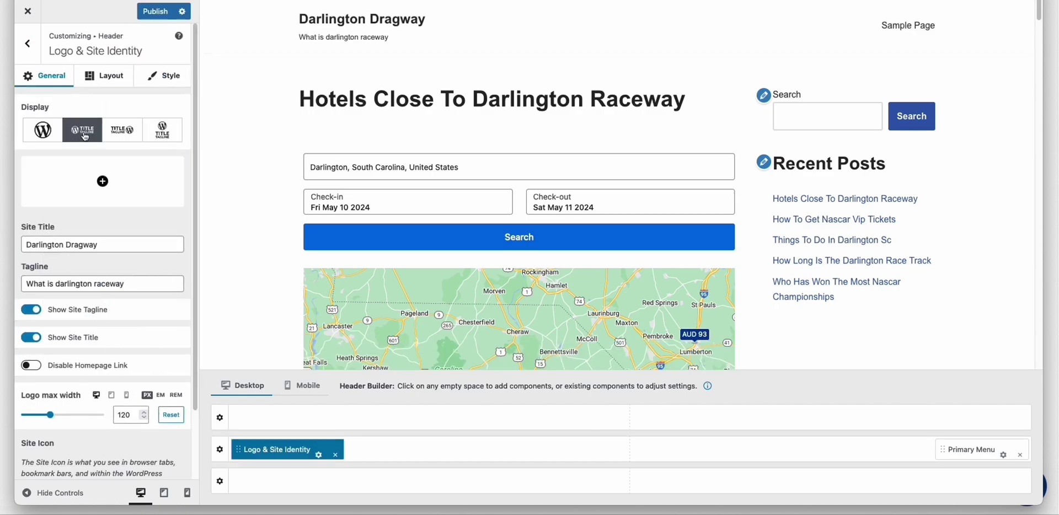
click(101, 179)
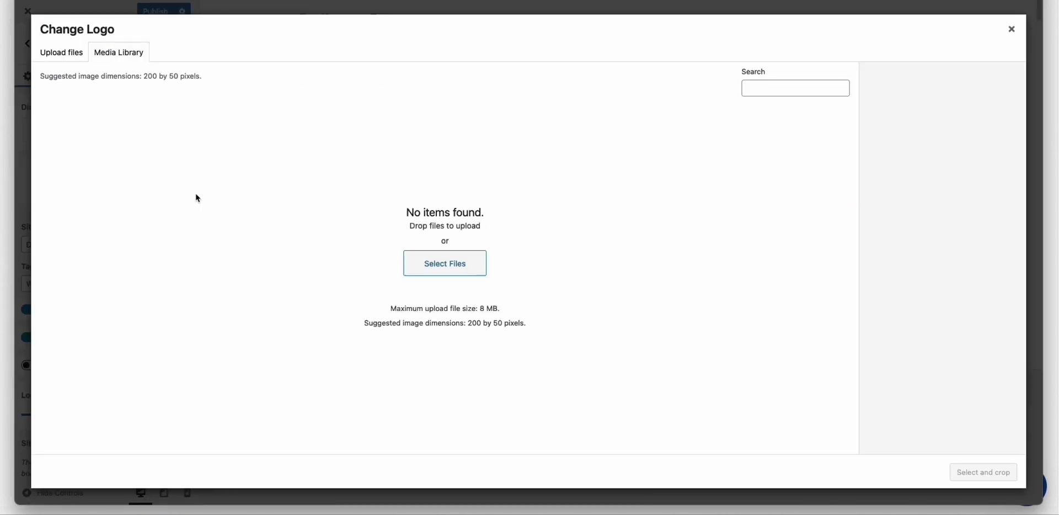
click(440, 260)
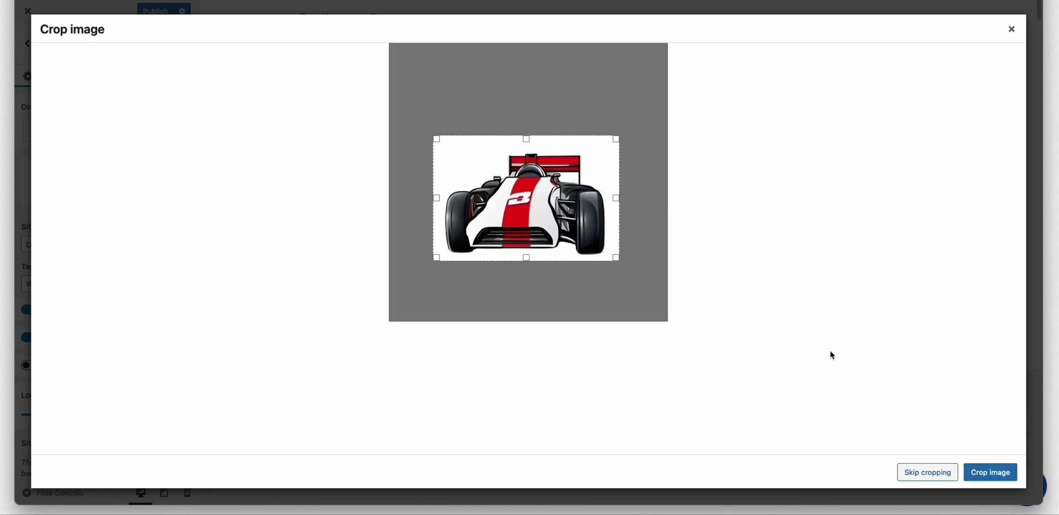
click(991, 472)
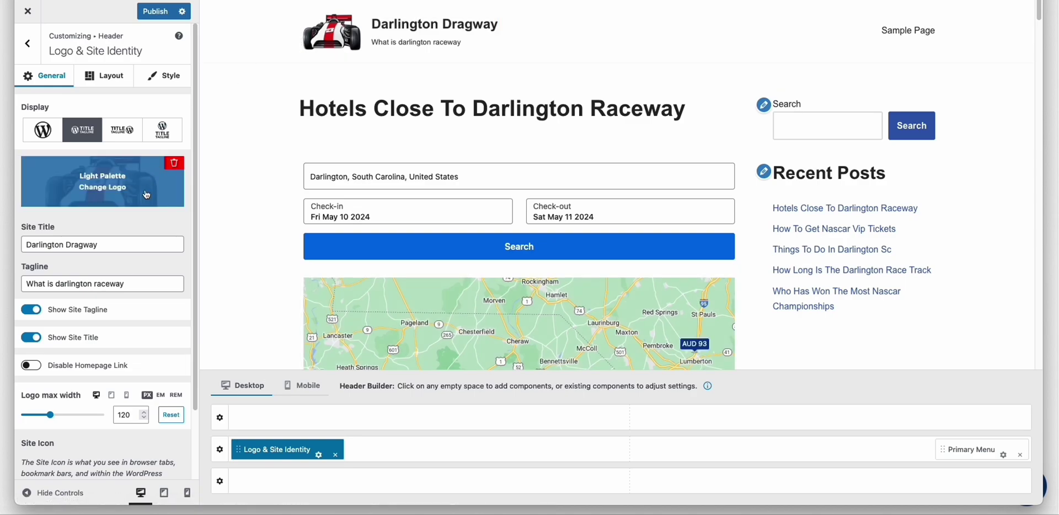
click(28, 49)
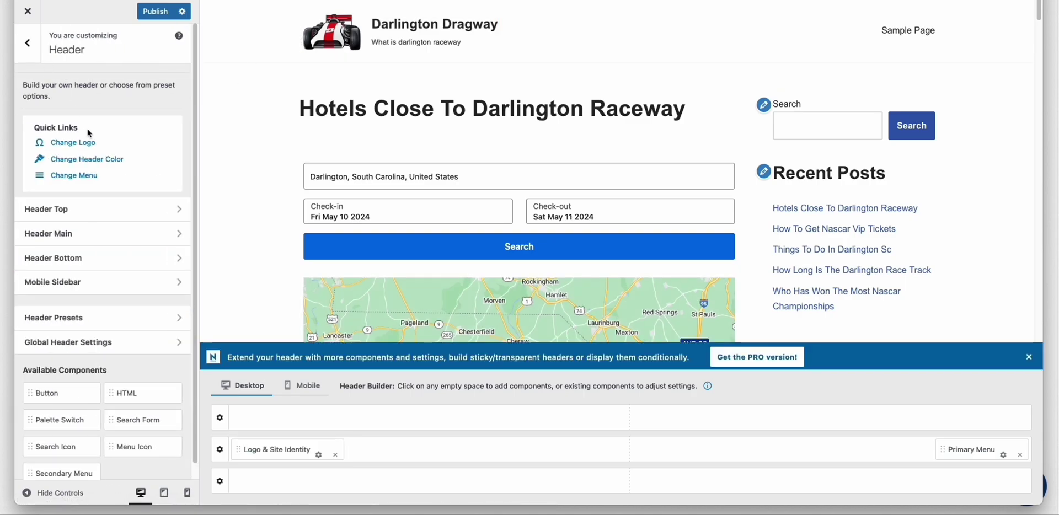
Step: Set the header row border width to 5 and colour #A51D1D, and raise row height to 165 px
click(85, 236)
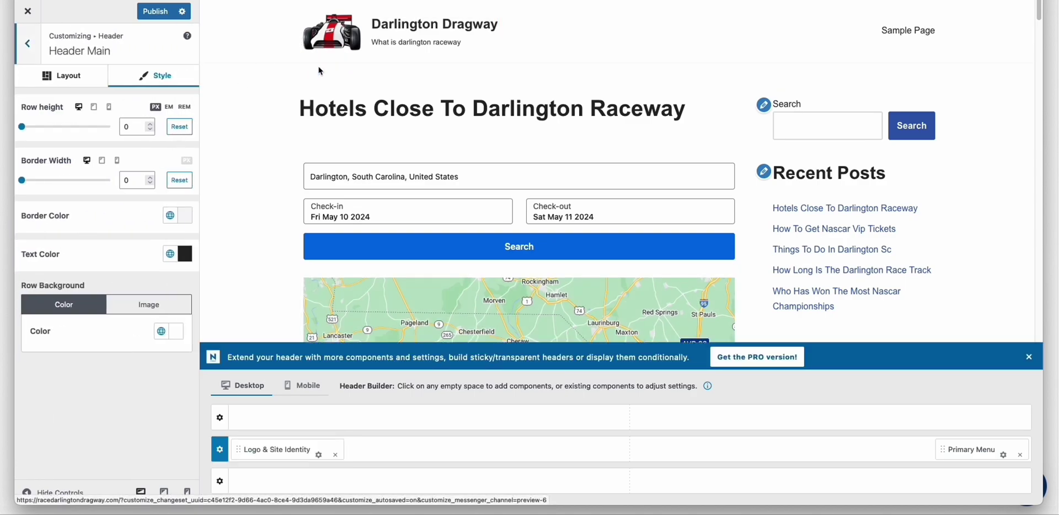
click(130, 182)
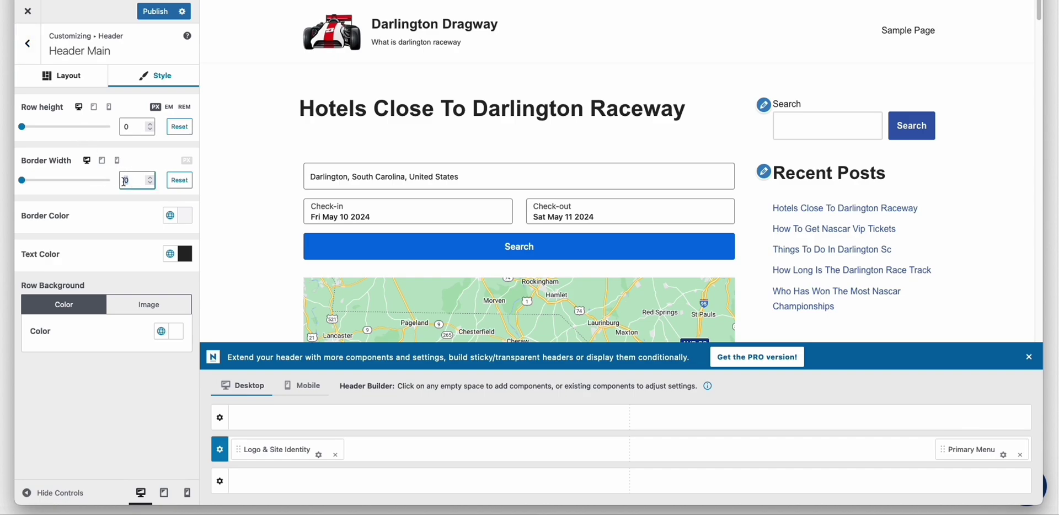
text(5)
click(186, 215)
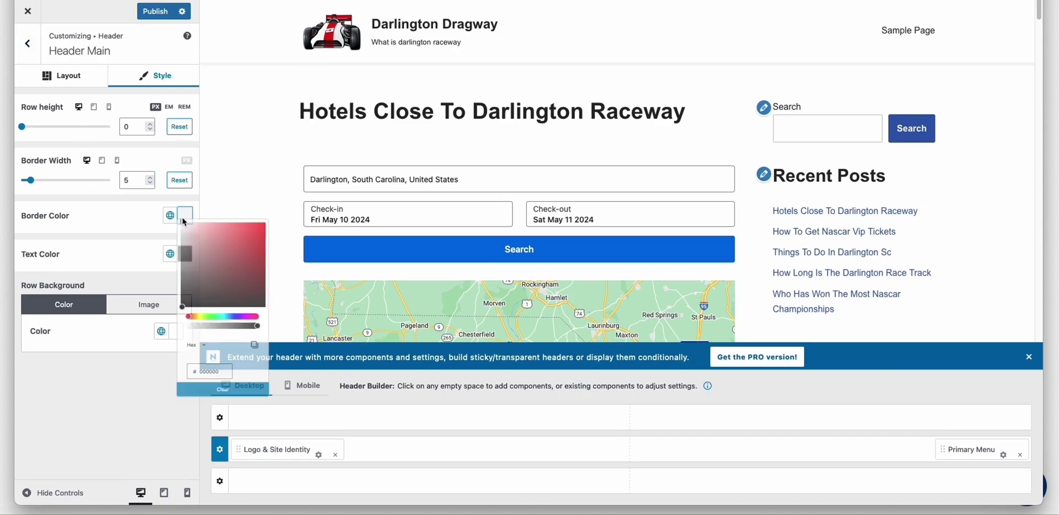
click(280, 270)
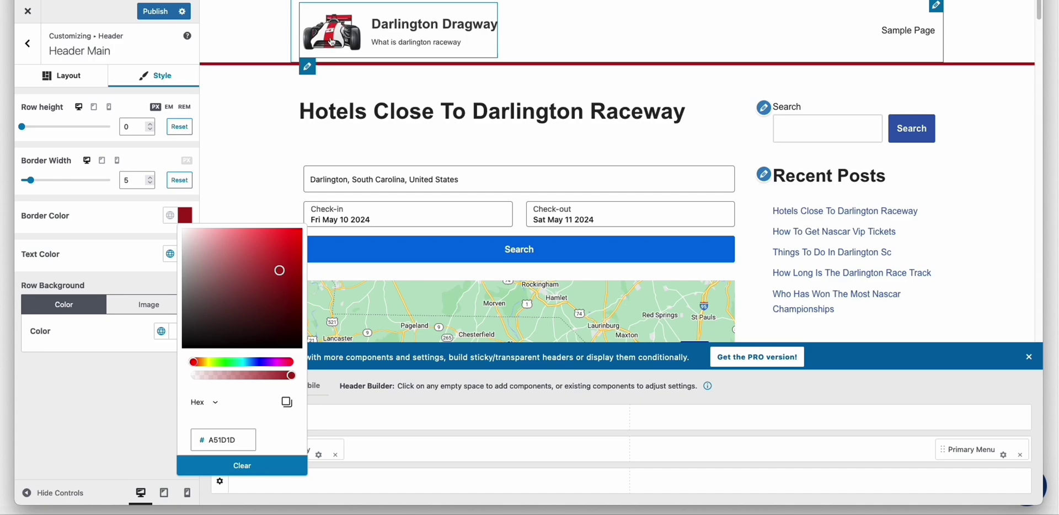
drag(23, 129, 43, 129)
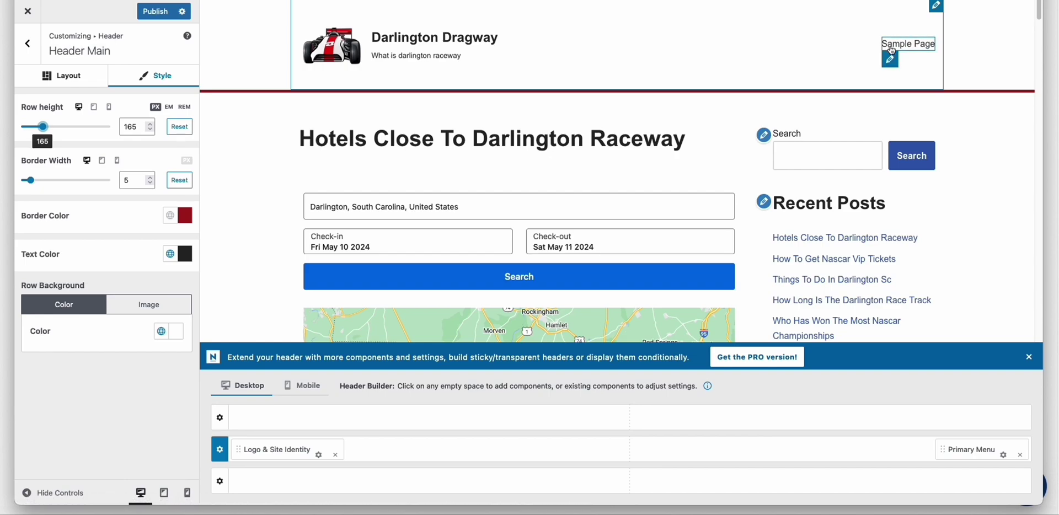
click(890, 59)
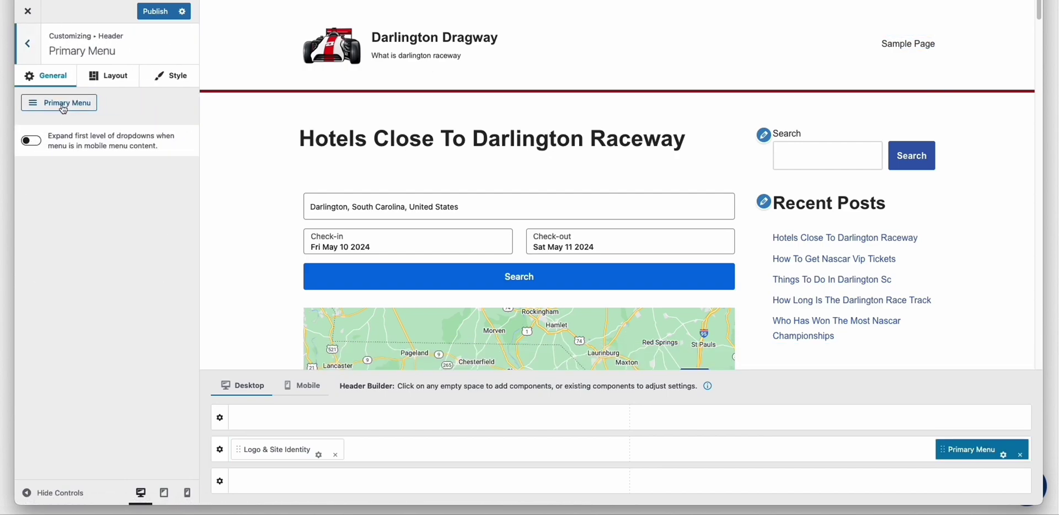
Step: Create 'top menu' for the Primary Menu location and publish the Customizer changes
click(50, 103)
click(86, 181)
click(83, 200)
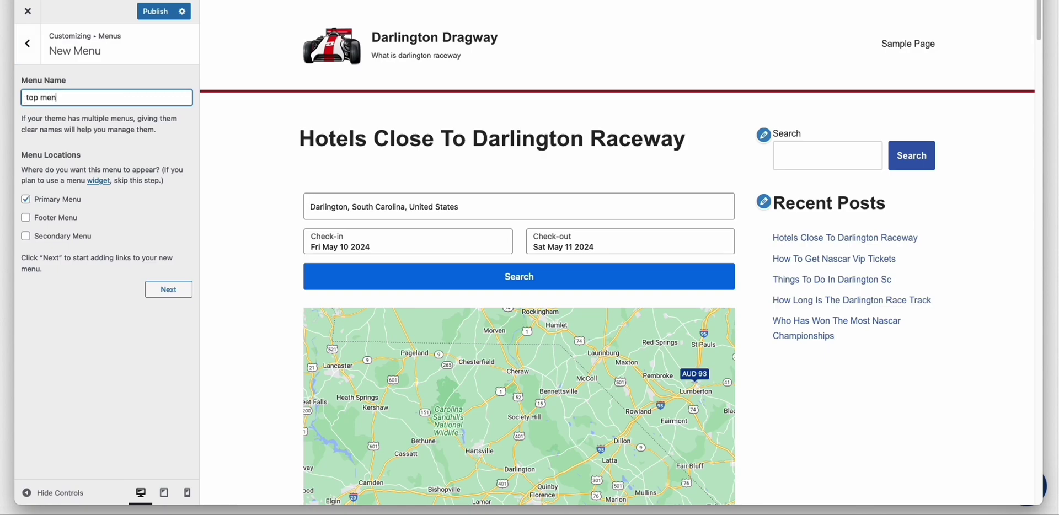
click(151, 290)
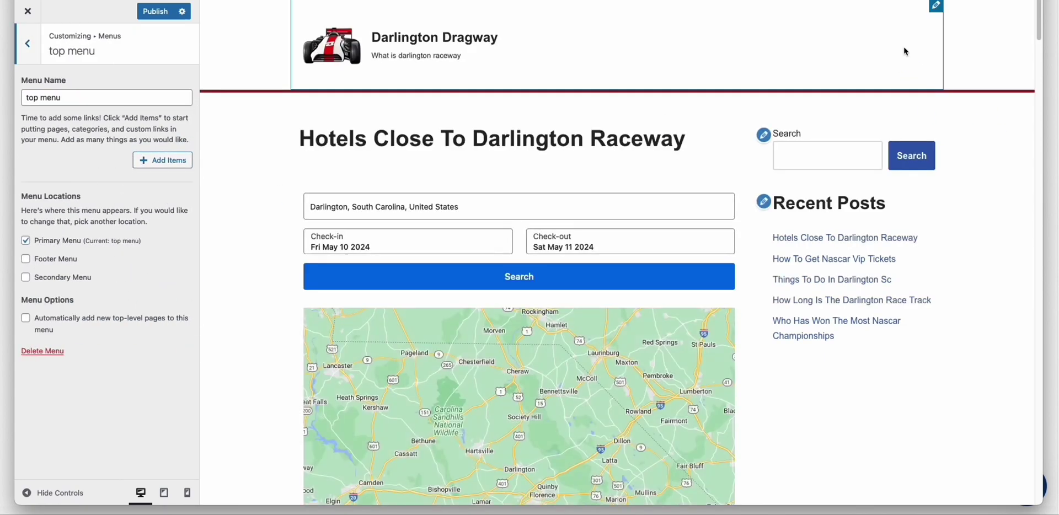
click(150, 11)
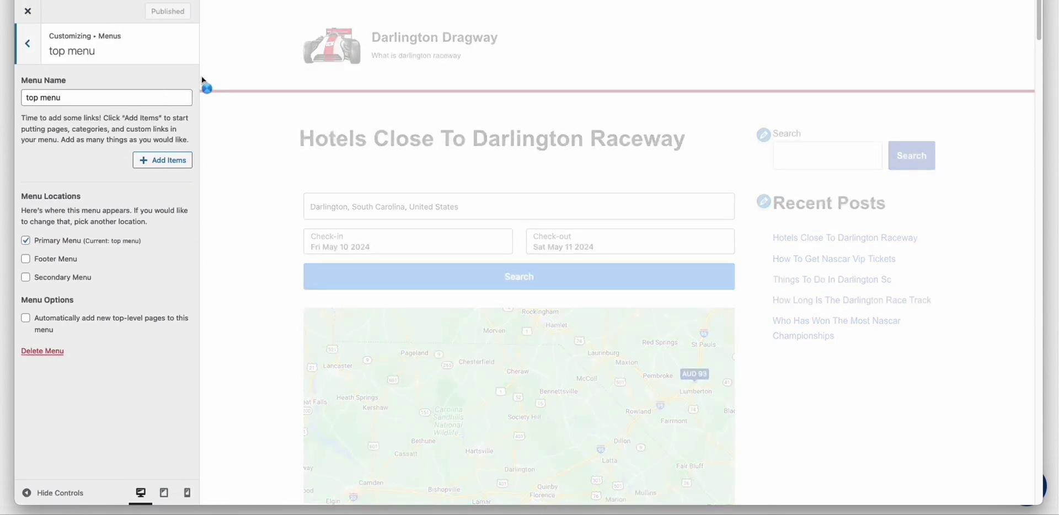